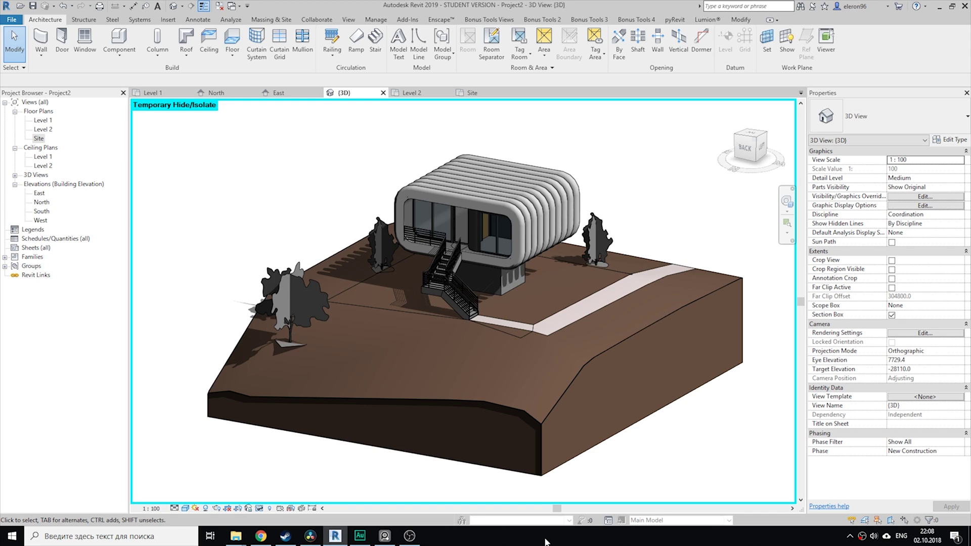
- Bring up the PureRef board and examine the house's perspective and elevation drawings over the finished model
left_click(385, 536)
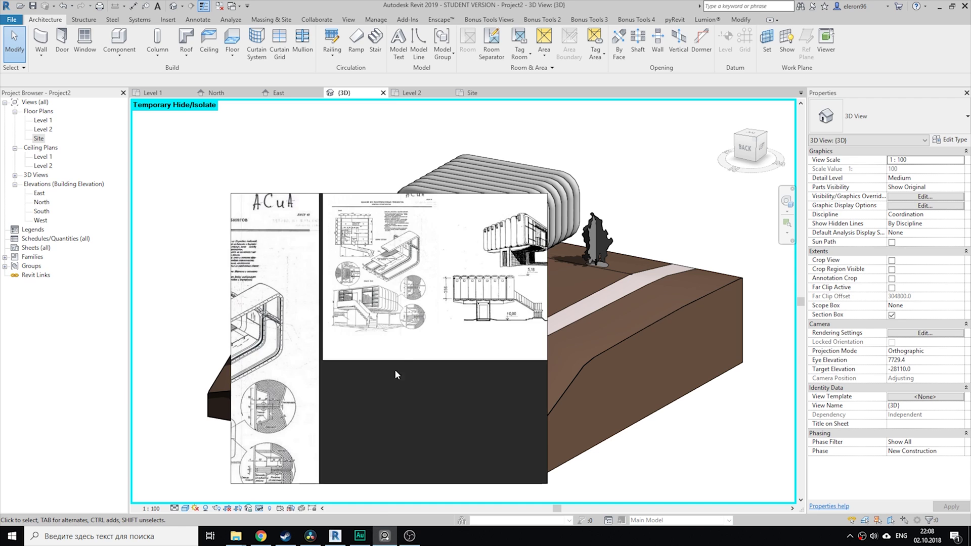
scroll(392, 338, "up", 3)
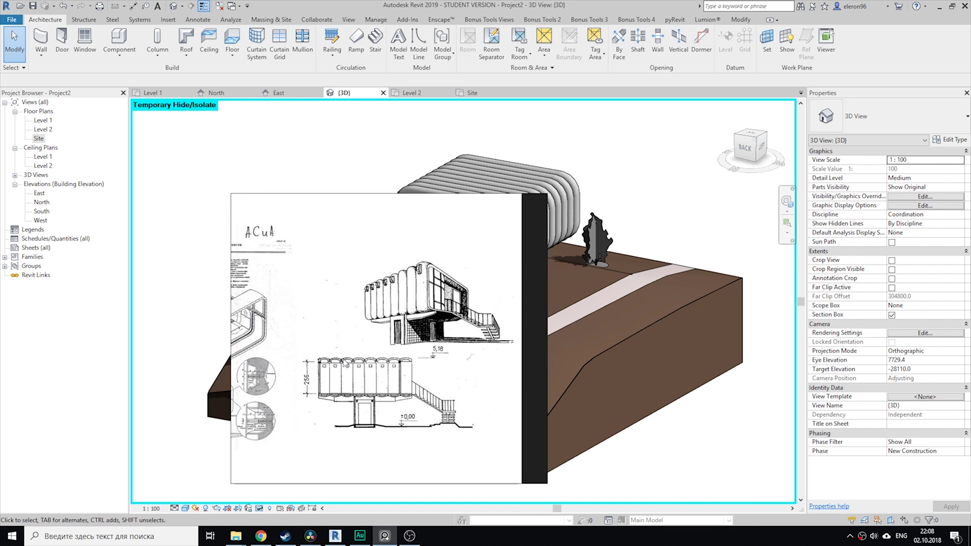
left_click_drag(387, 327, 396, 347)
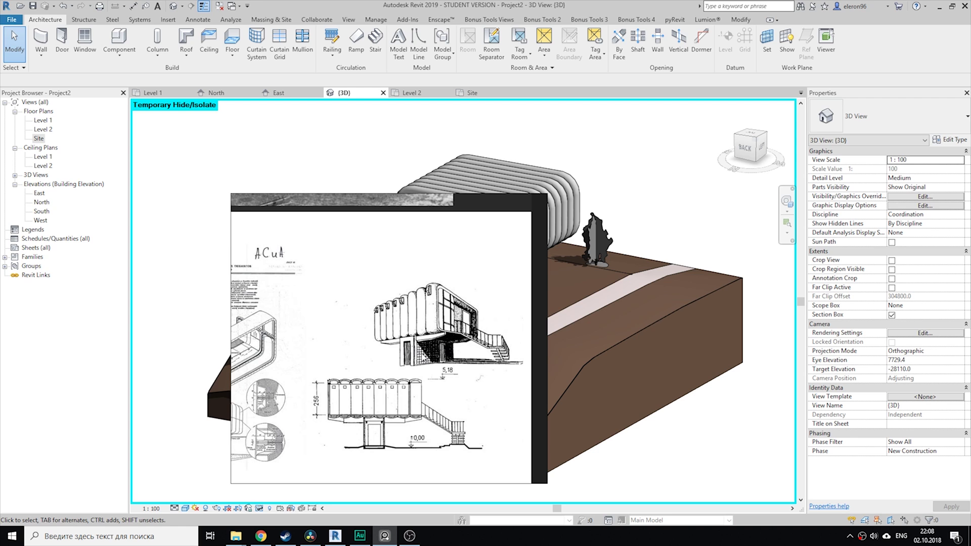
mouse_move(259, 245)
left_mouse_down()
mouse_move(372, 332)
mouse_move(383, 369)
mouse_move(357, 411)
left_mouse_up()
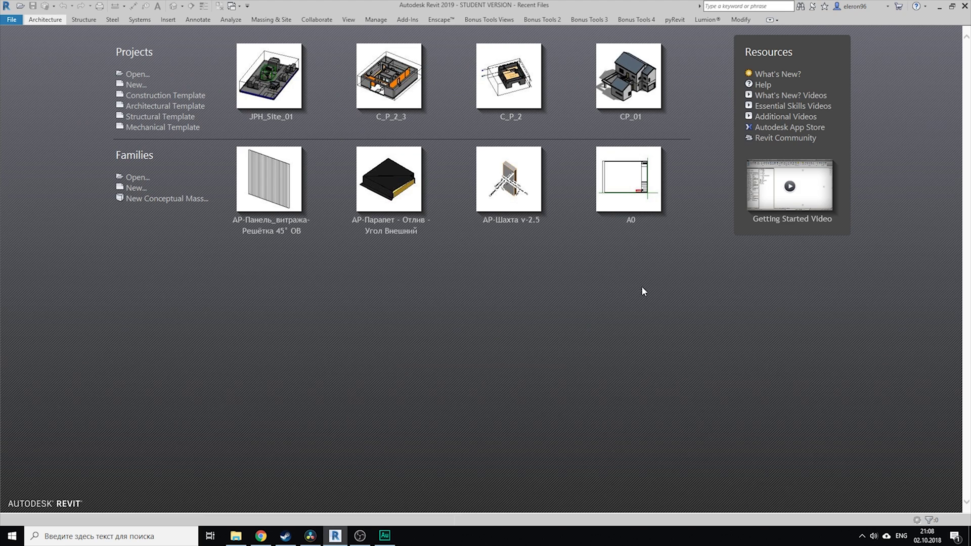
- Create a new project from the Architectural Template
left_click(136, 85)
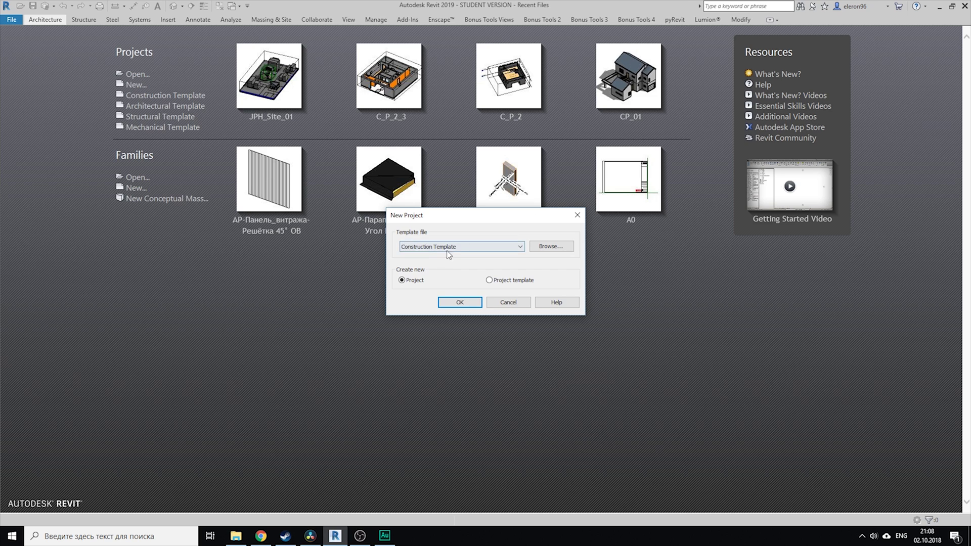
left_click(448, 249)
left_click(444, 269)
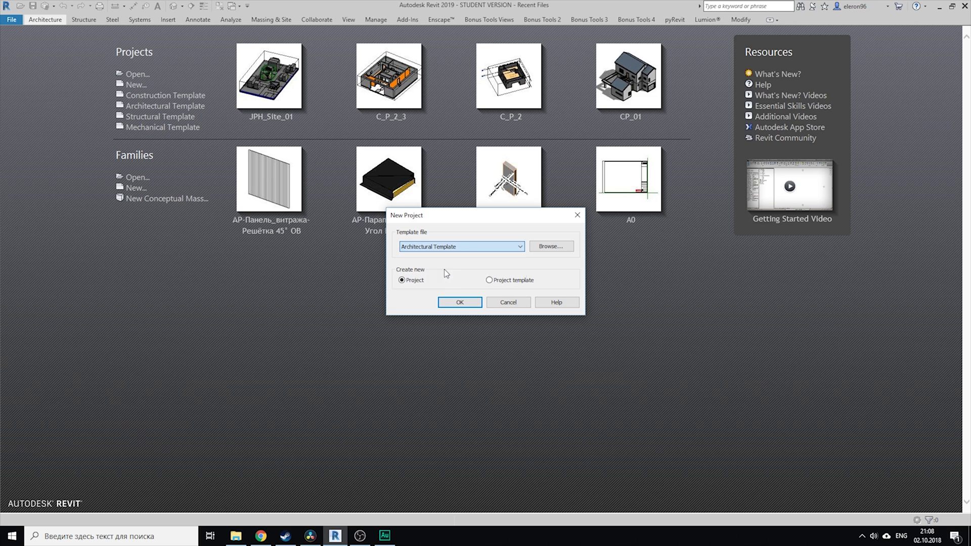
left_click(466, 303)
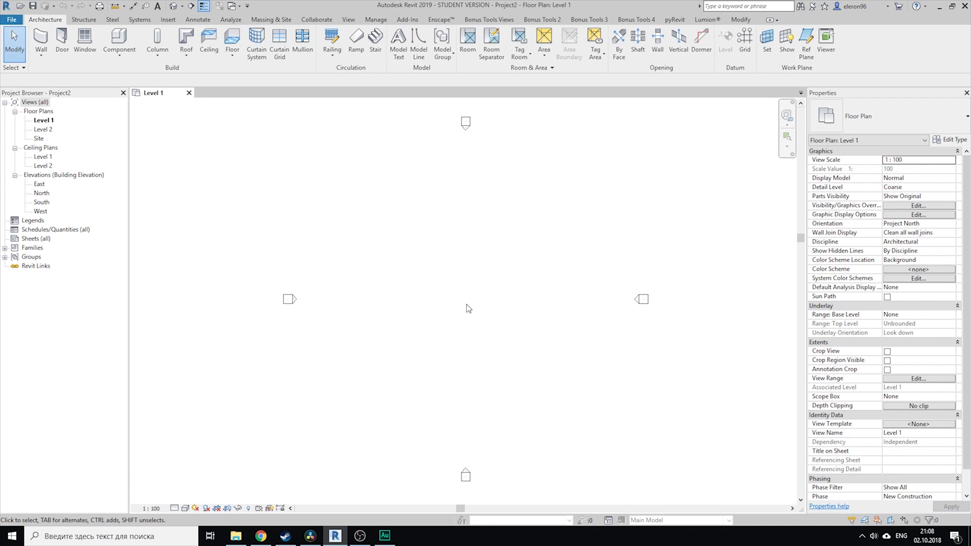
middle_click_drag(459, 307, 476, 300)
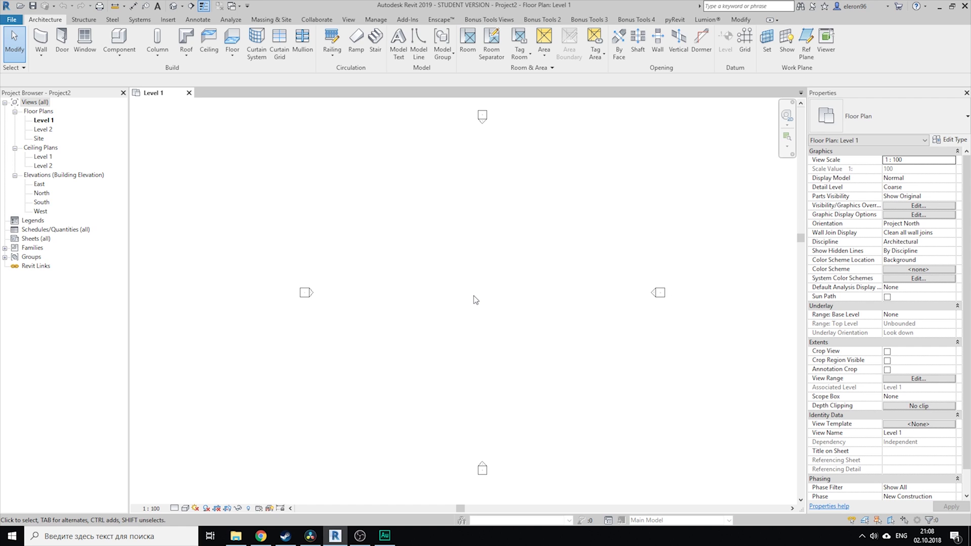
- Launch PureRef, load the recent board with the house drawings and shrink its window over the drawing area
left_click(11, 535)
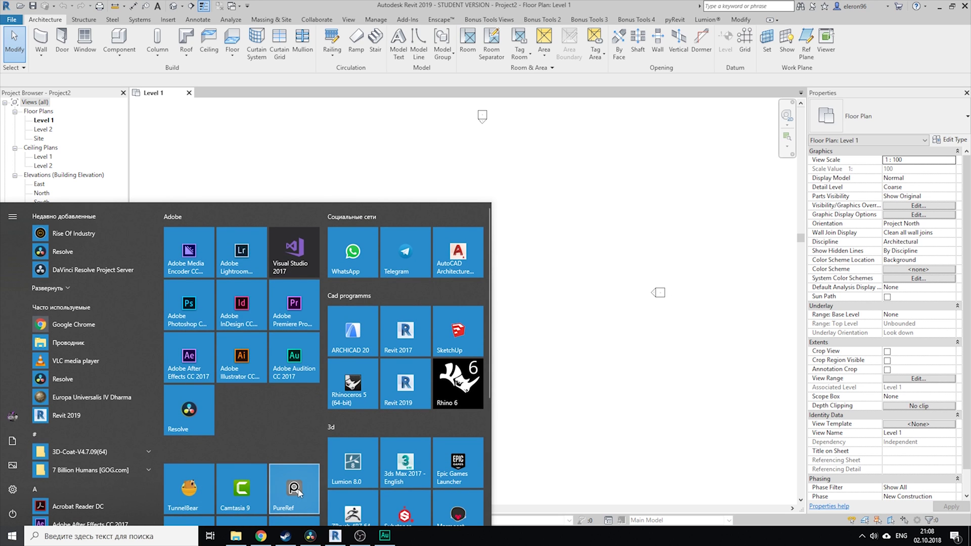
left_click(358, 389)
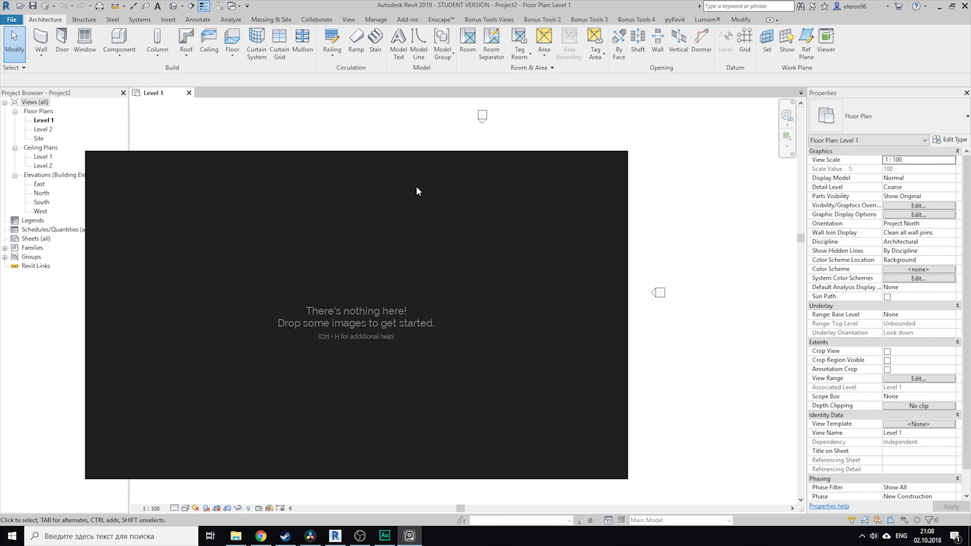
right_click(286, 293)
mouse_move(343, 465)
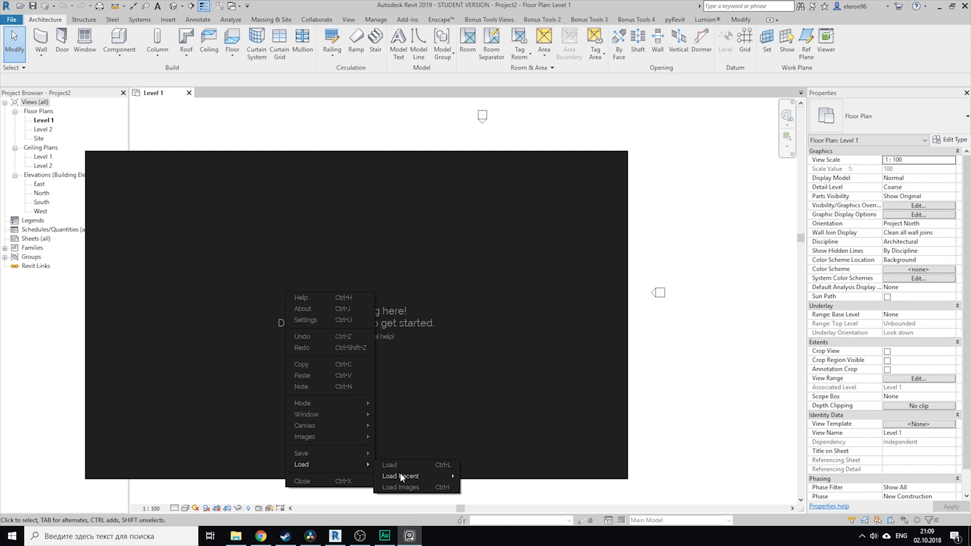
mouse_move(401, 476)
left_click(514, 479)
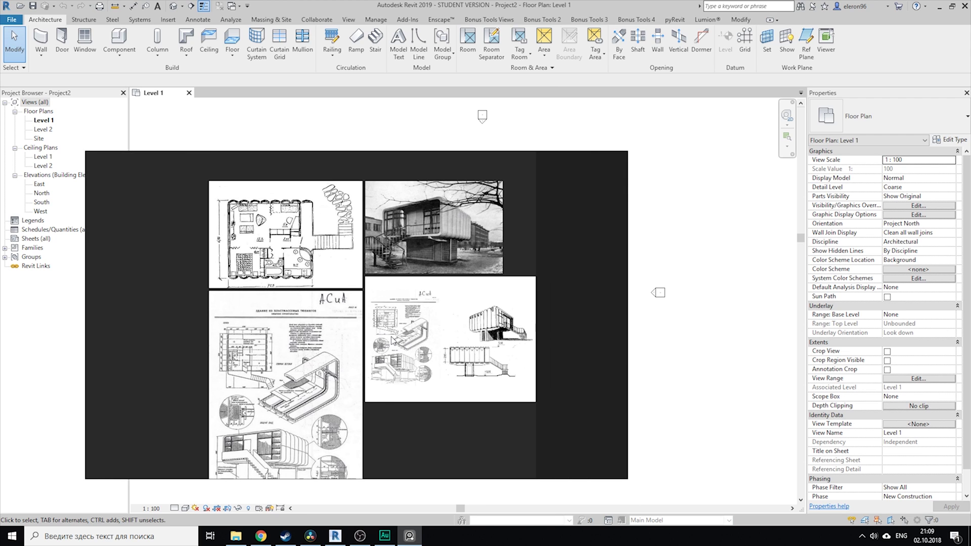
left_click_drag(626, 154, 401, 189)
scroll(314, 320, "down", 3)
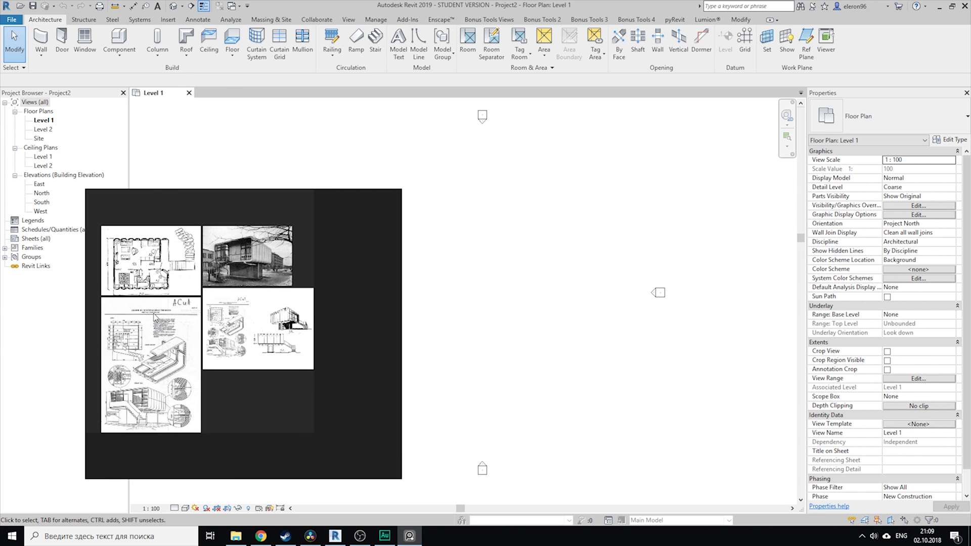
- Examine the floor plan, photograph, side elevation and perspective drawing of the house on the reference board, then hide the board
scroll(293, 294, "up", 5)
scroll(172, 238, "up", 6)
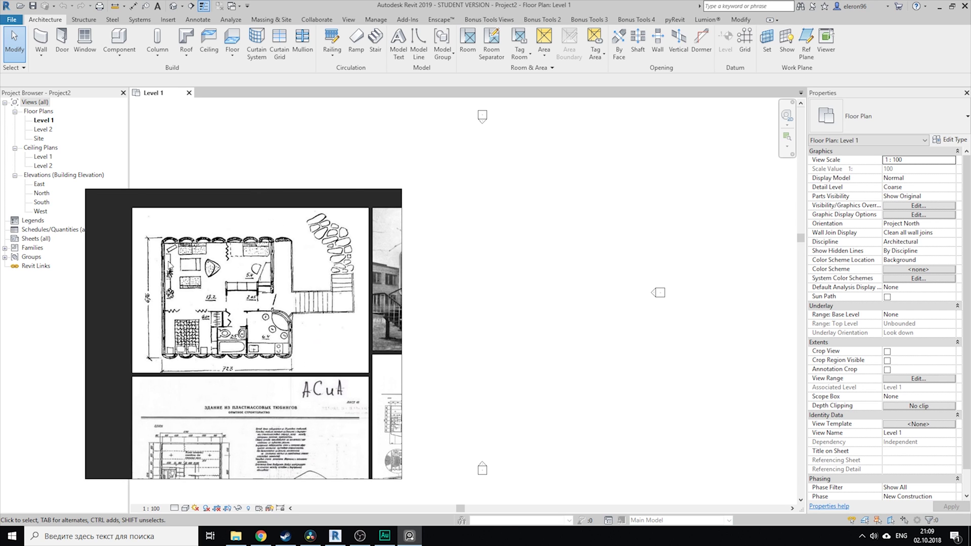
scroll(208, 227, "down", 3)
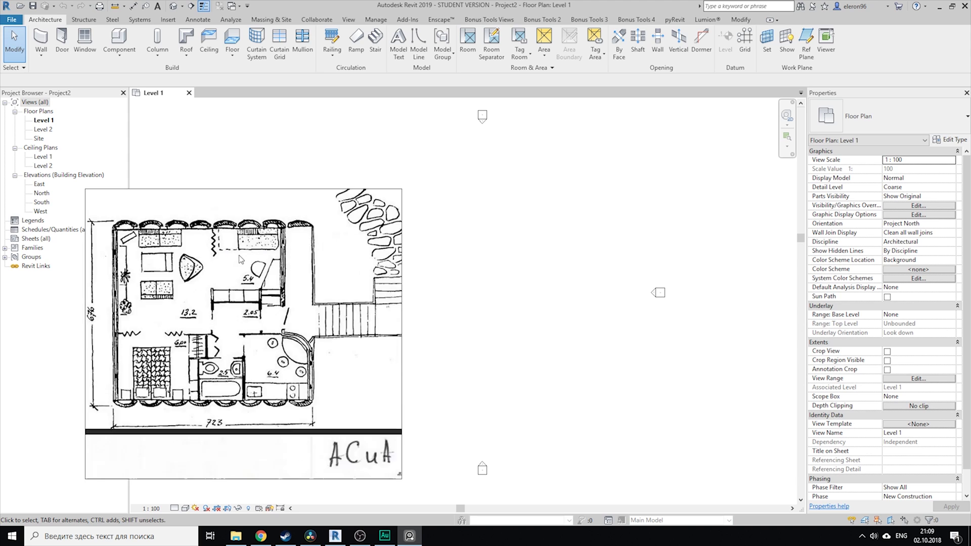
scroll(241, 261, "up", 5)
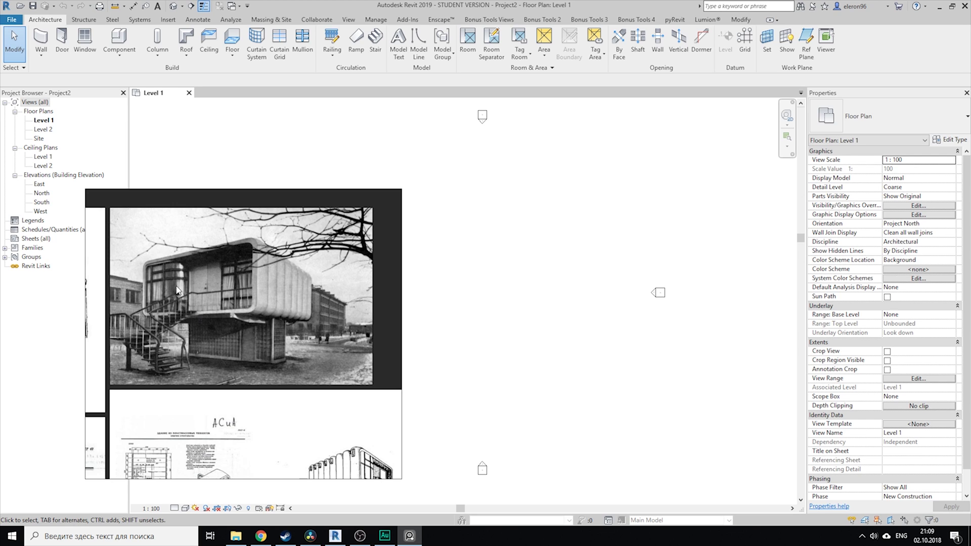
middle_click_drag(206, 324, 214, 302)
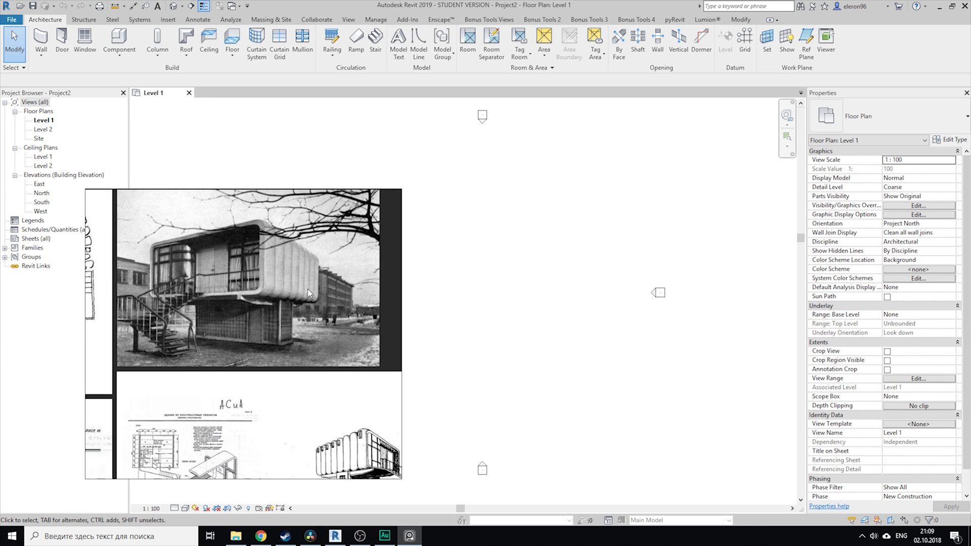
scroll(197, 225, "down", 3)
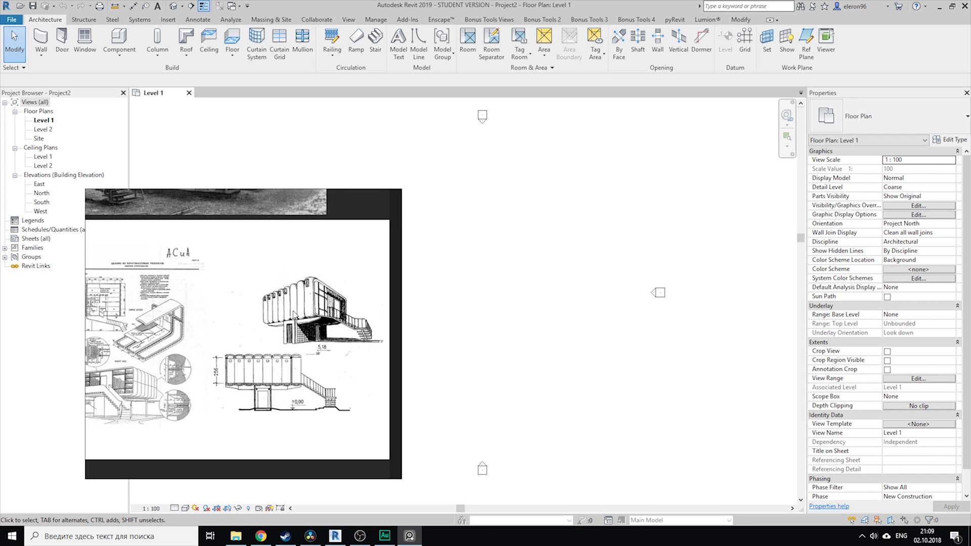
scroll(258, 369, "up", 5)
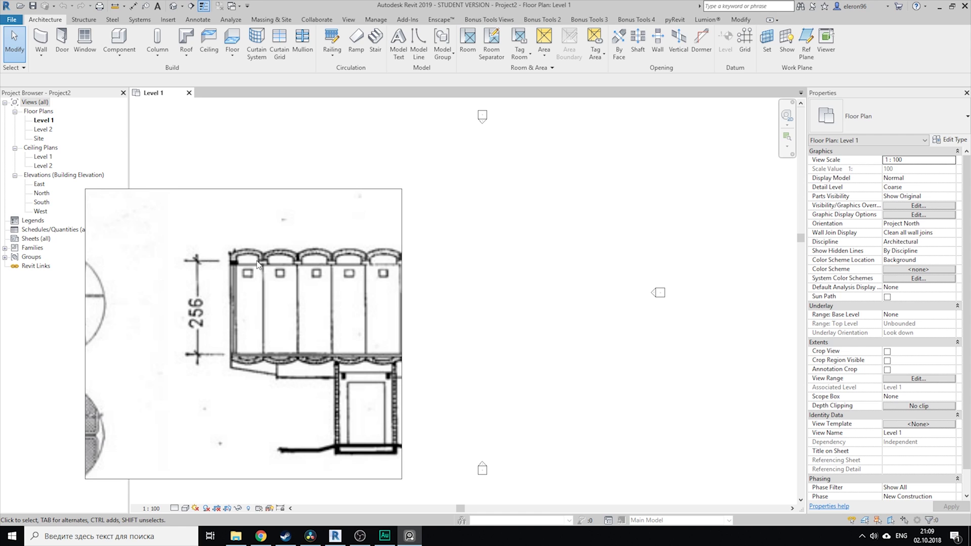
scroll(300, 287, "down", 5)
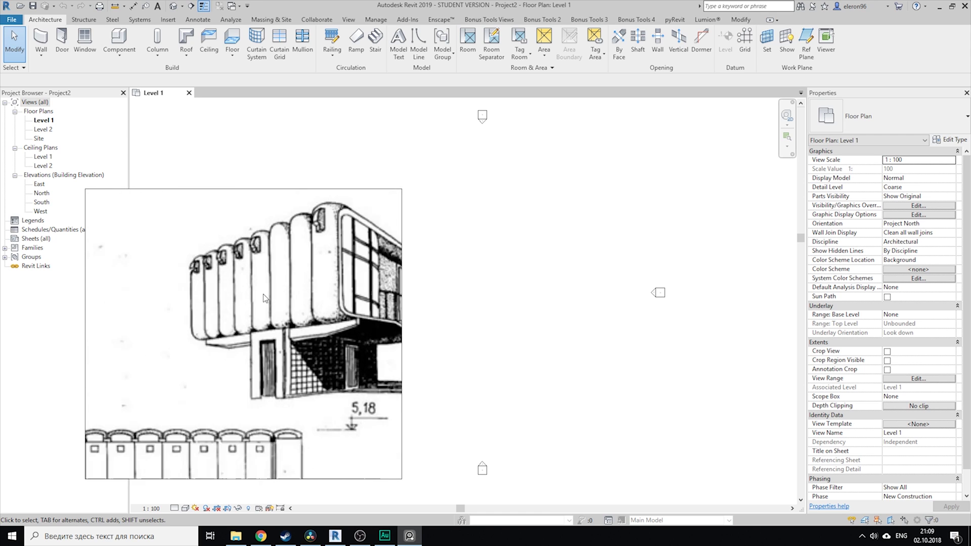
left_click(410, 537)
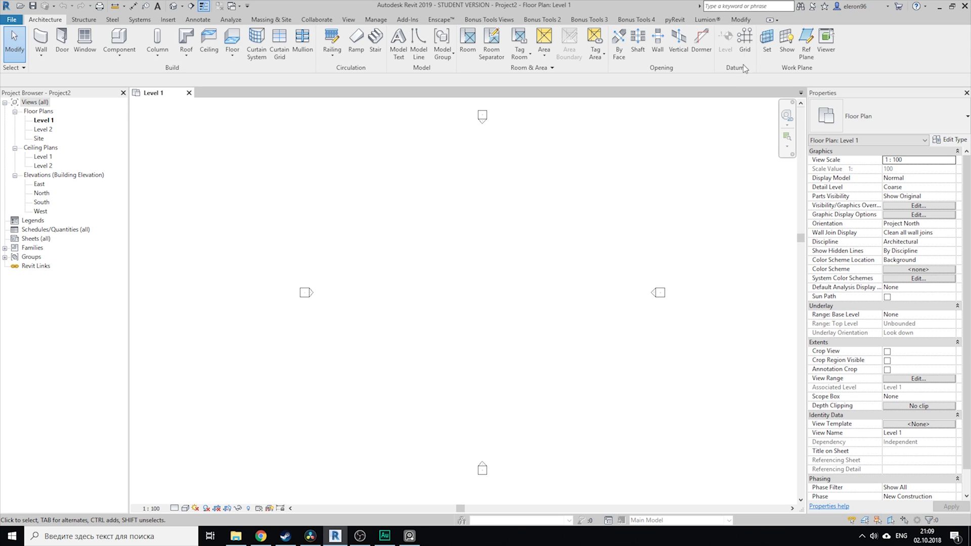
- Draw a horizontal reference plane between the elevation markers in the Level 1 floor plan
left_click(806, 43)
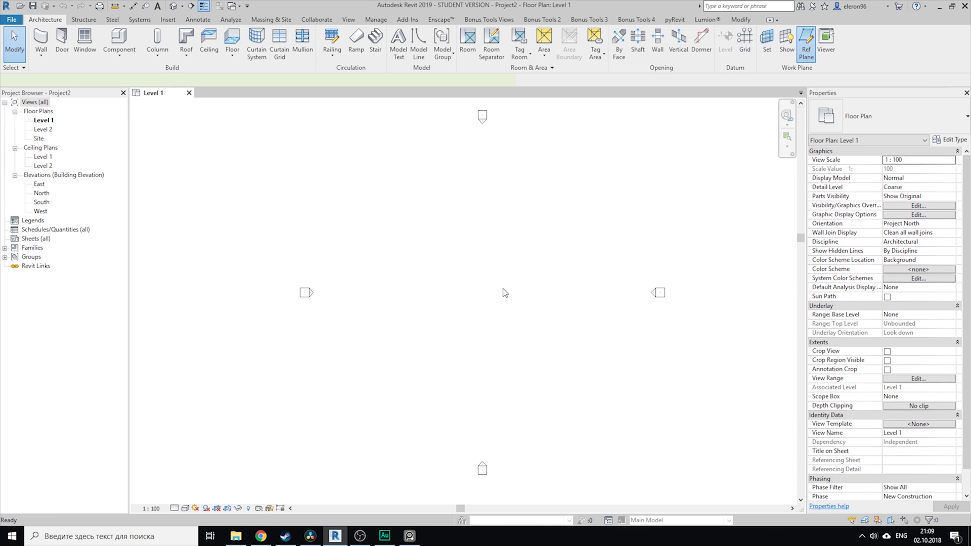
left_click(441, 276)
left_click(573, 276)
key("Escape")
key("Escape")
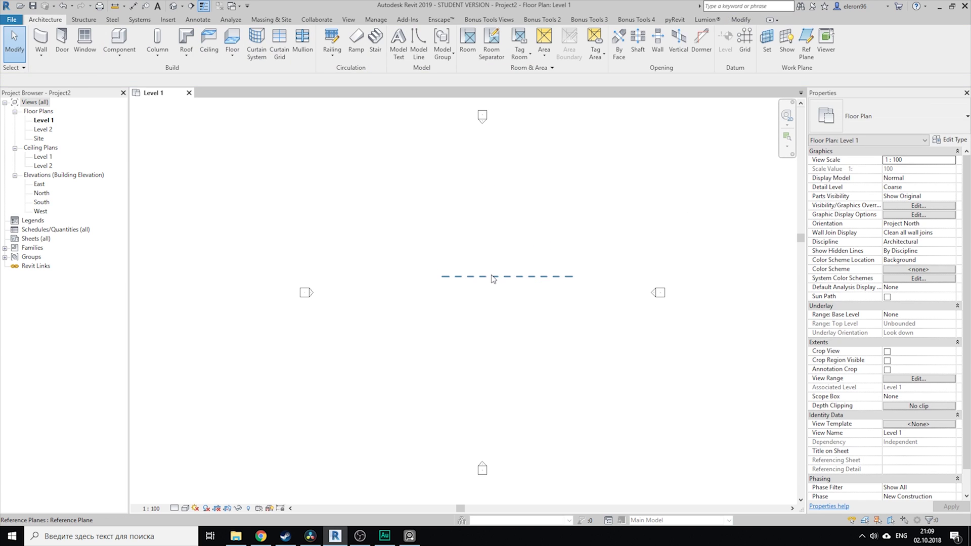
left_click(495, 277)
key("Escape")
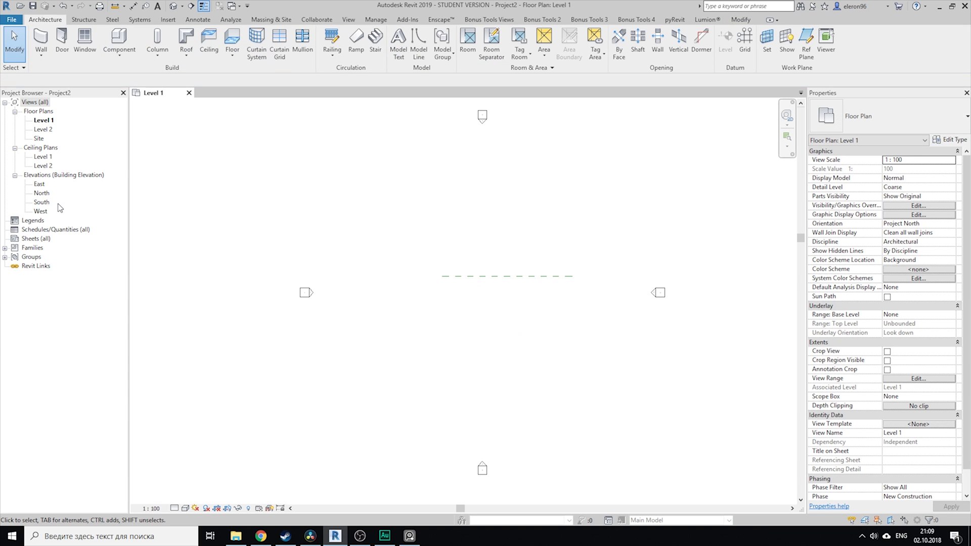
- Open the North elevation and then the East elevation, focusing on the vertical reference plane line
double_click(40, 194)
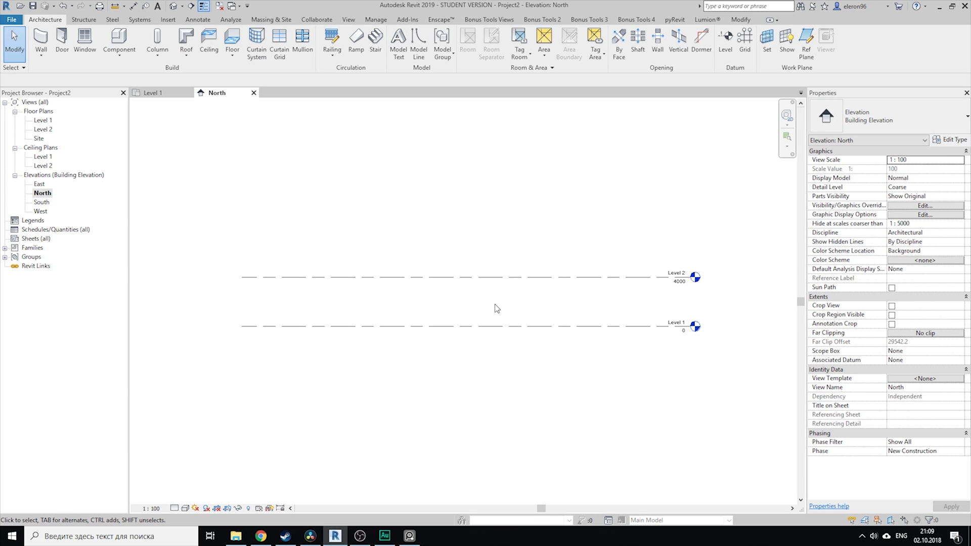
double_click(39, 184)
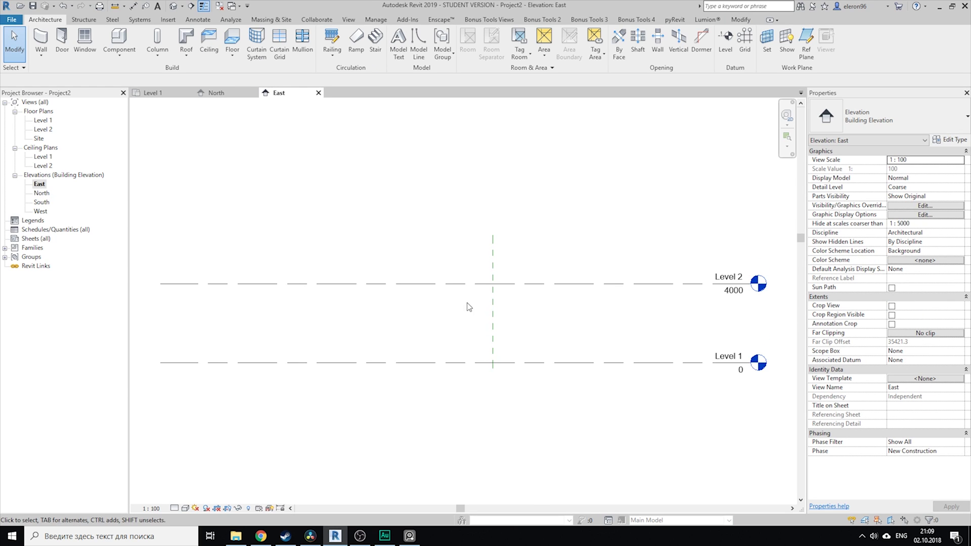
scroll(458, 307, "up", 2)
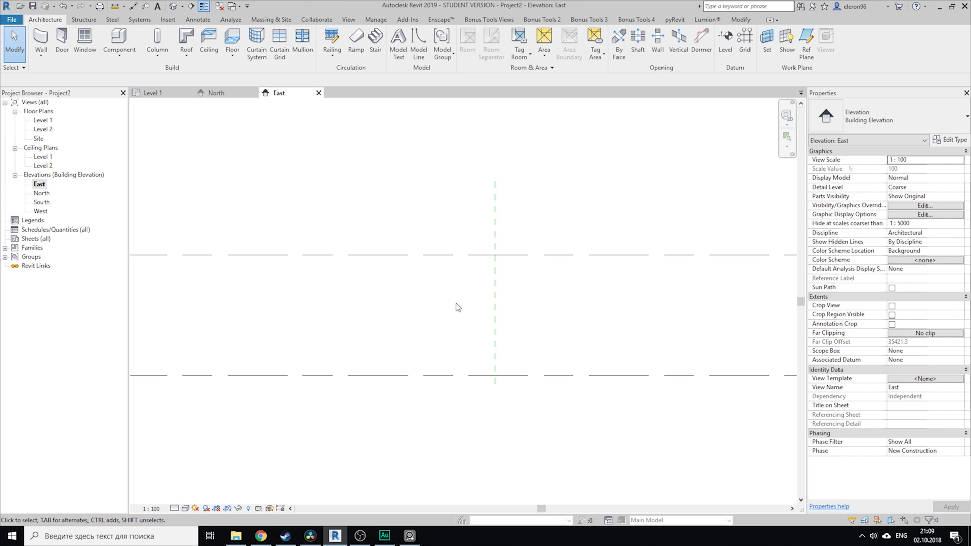
- Start an in-place model in the Walls family category and accept its name
left_click(119, 53)
left_click(132, 97)
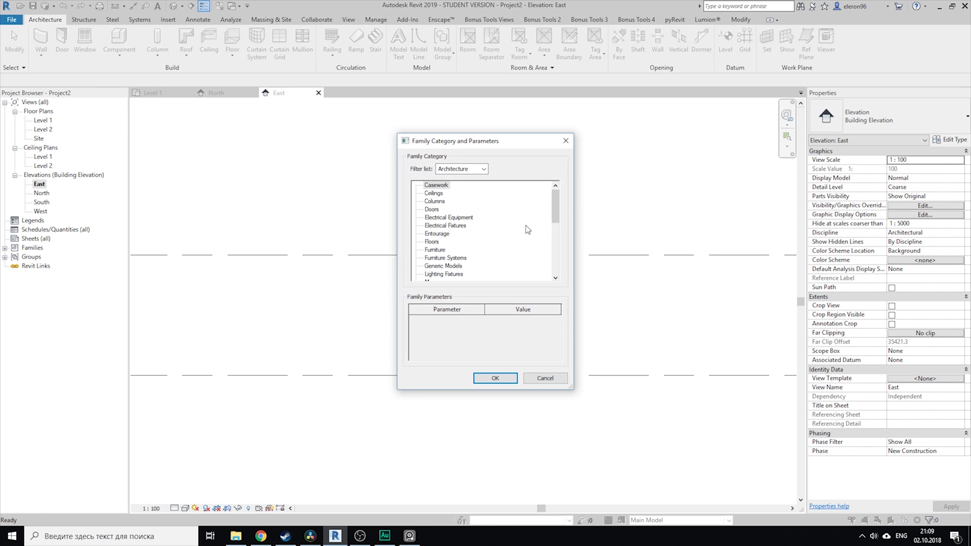
left_click_drag(555, 217, 554, 274)
left_click(432, 266)
left_click(485, 377)
left_click(492, 257)
left_click(483, 286)
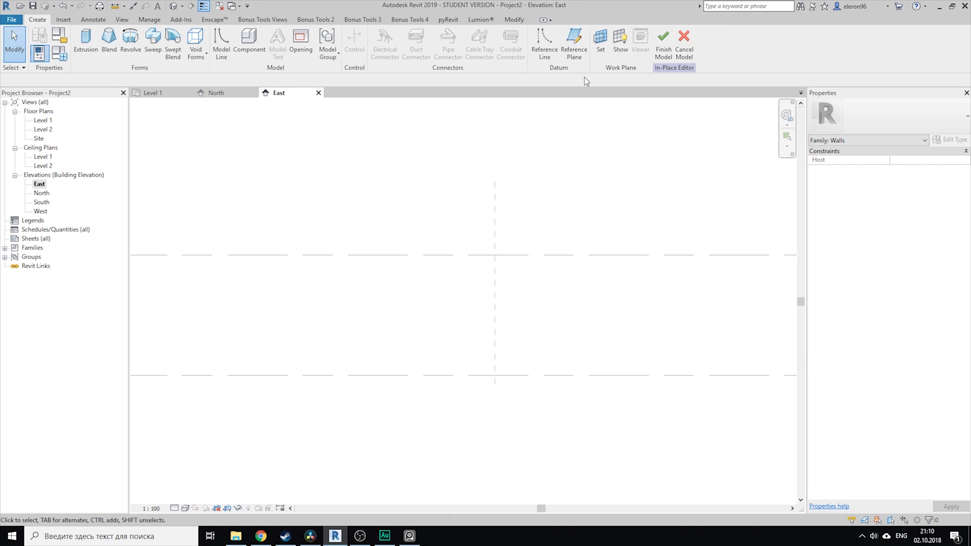
- Set the work plane by picking the reference plane and open the North elevation for sketching
left_click(602, 52)
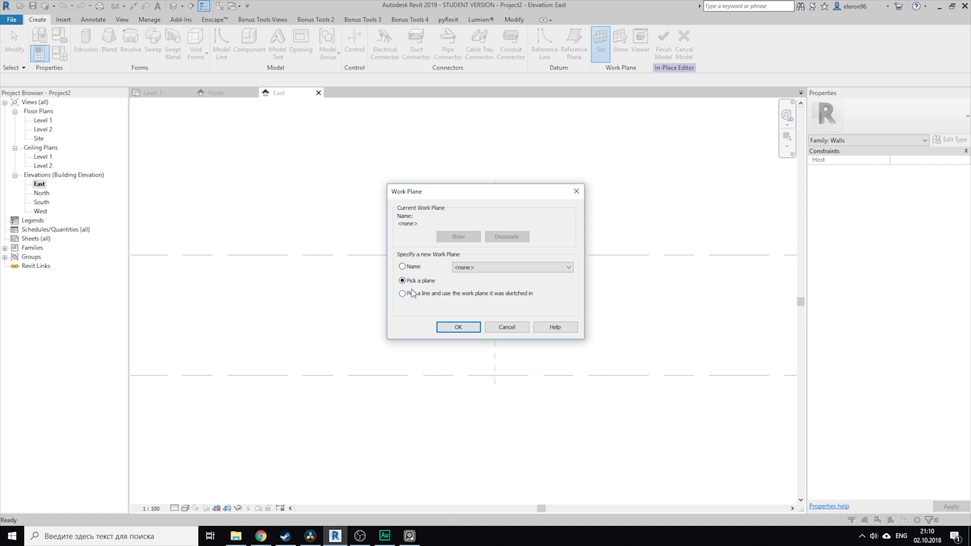
left_click(458, 327)
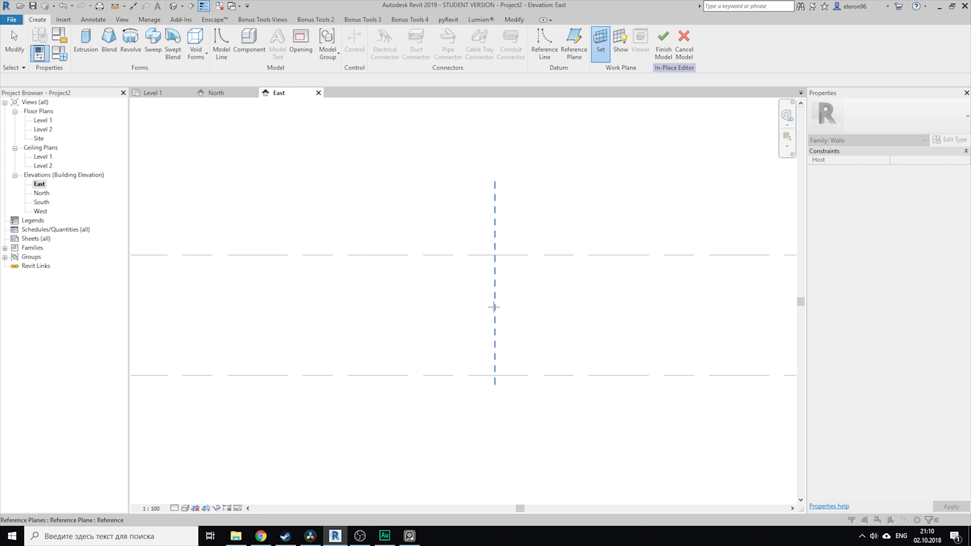
left_click(494, 310)
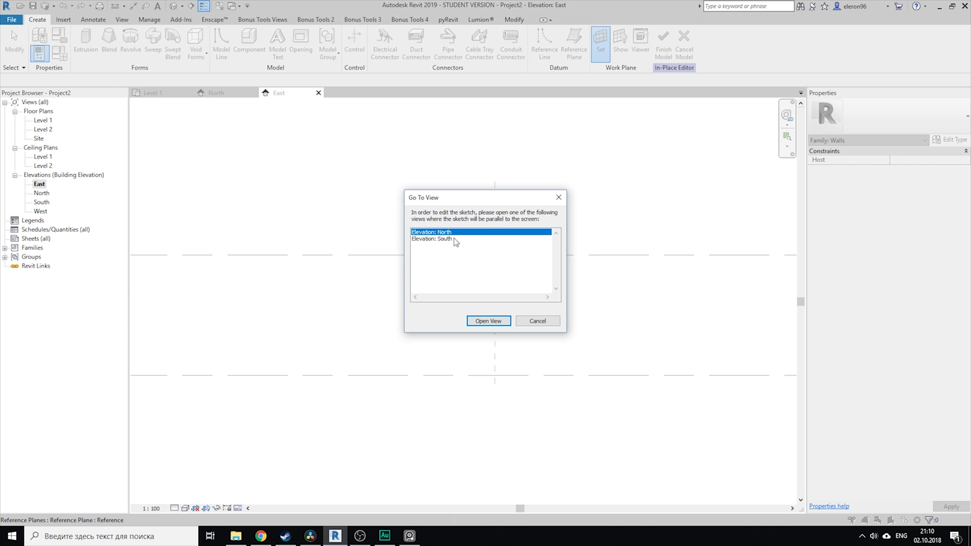
mouse_move(501, 198)
left_mouse_down()
mouse_move(704, 212)
mouse_move(489, 193)
left_mouse_up()
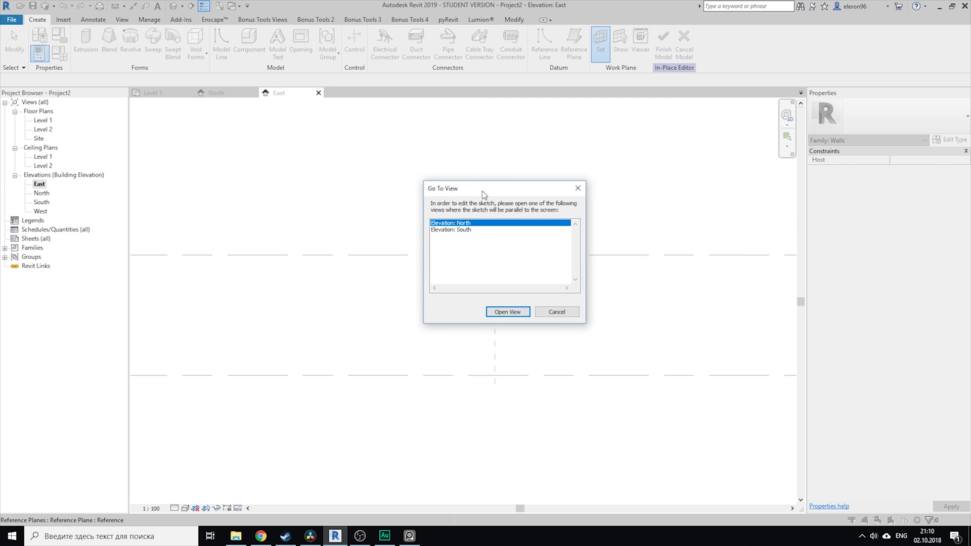
left_click(496, 312)
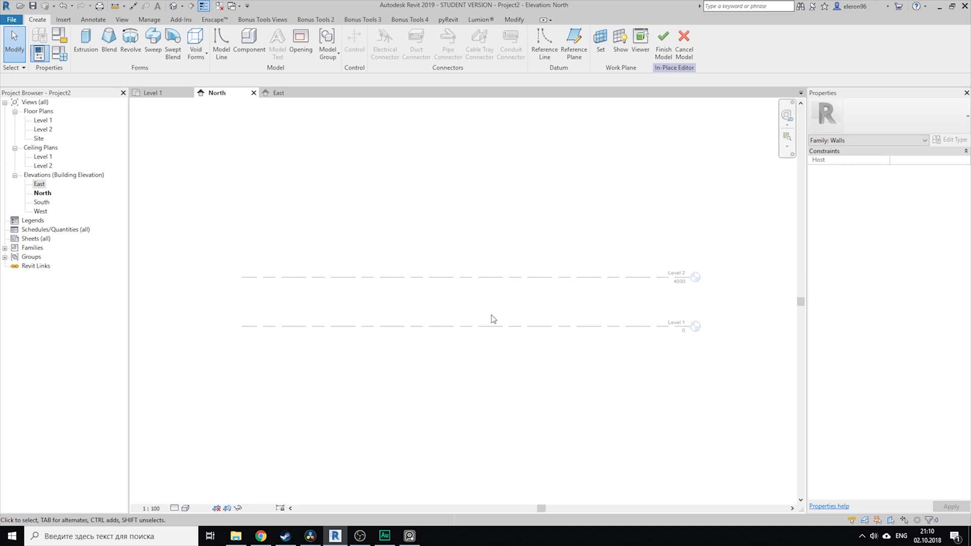
scroll(515, 295, "up", 1)
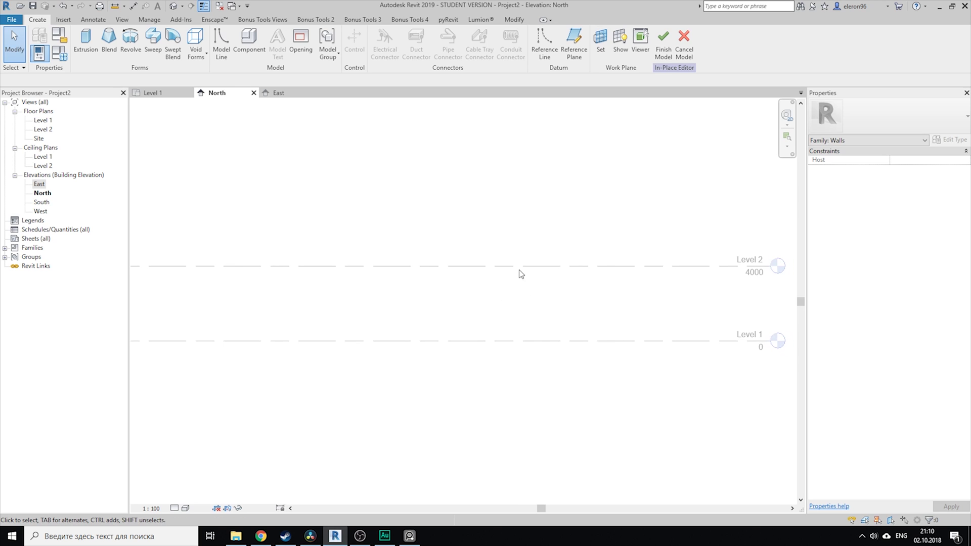
- Start a Sweep and begin sketching its path in the North elevation
scroll(521, 271, "up", 1)
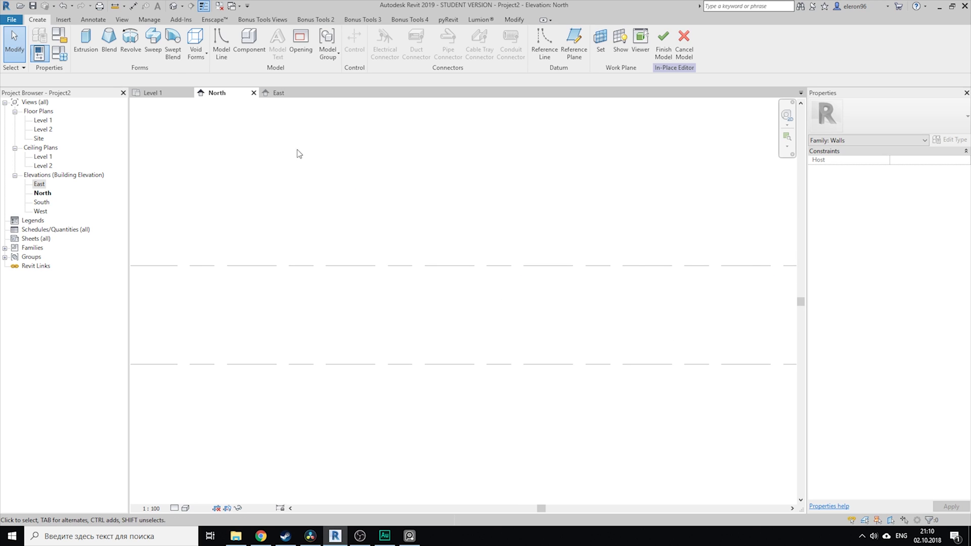
left_click(153, 41)
left_click(449, 38)
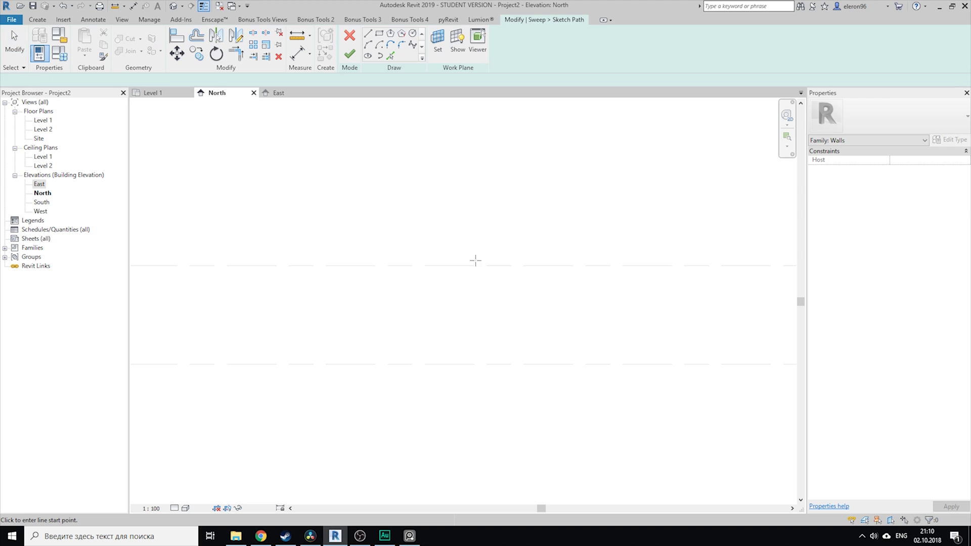
left_click(394, 364)
left_click(394, 236)
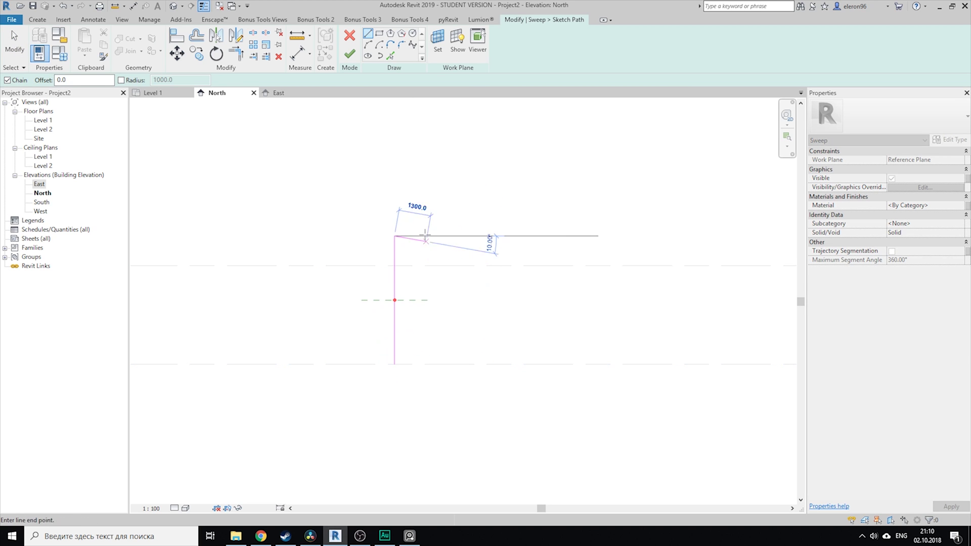
left_click(646, 236)
left_click(646, 364)
left_click(394, 364)
scroll(507, 298, "down", 2)
key("Escape")
key("Escape")
scroll(434, 323, "up", 1)
left_click_drag(283, 210, 599, 362)
key("Delete")
- Sketch a closed rectangular sweep path about 9800 wide and 5600 high, from above Level 2 down to Level 1
left_click(369, 34)
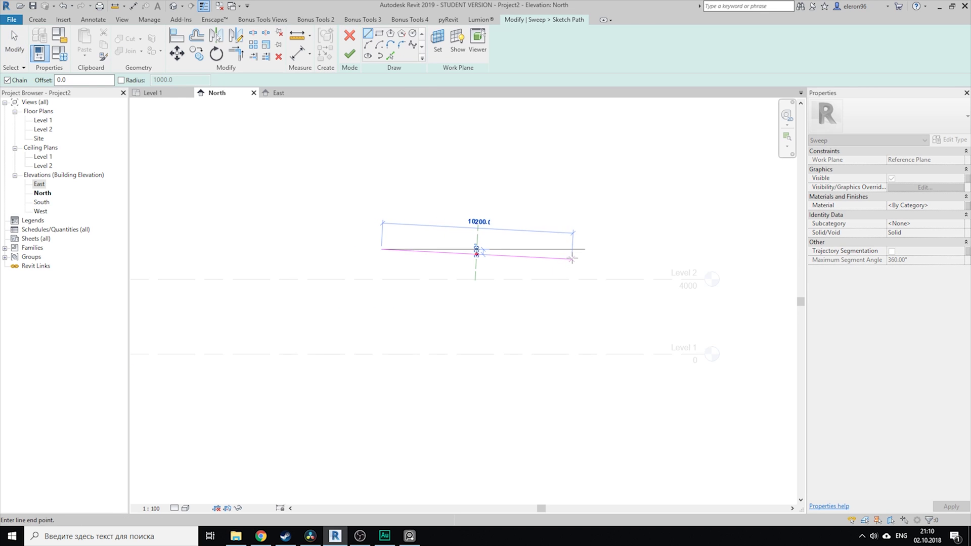
left_click(563, 249)
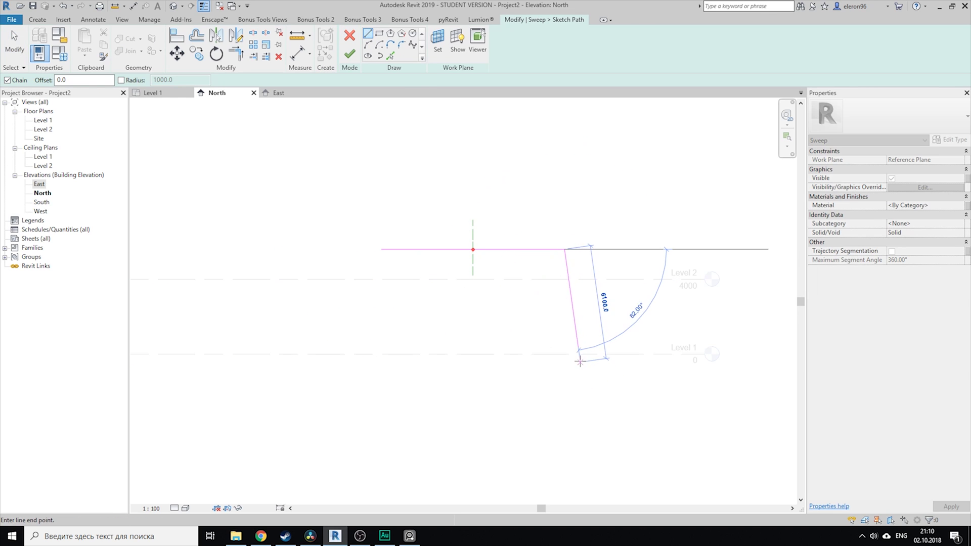
left_click(564, 354)
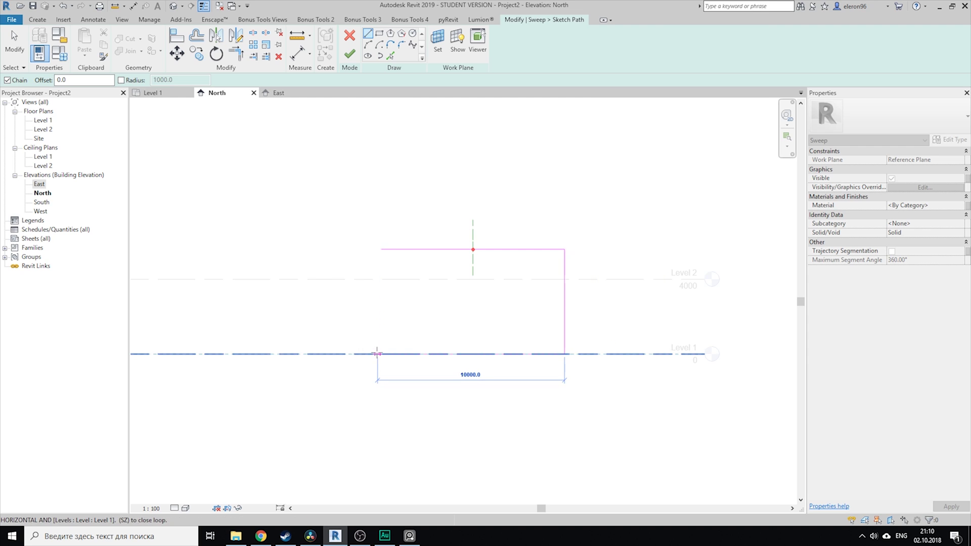
left_click(381, 354)
left_click(382, 249)
key("Escape")
key("Escape")
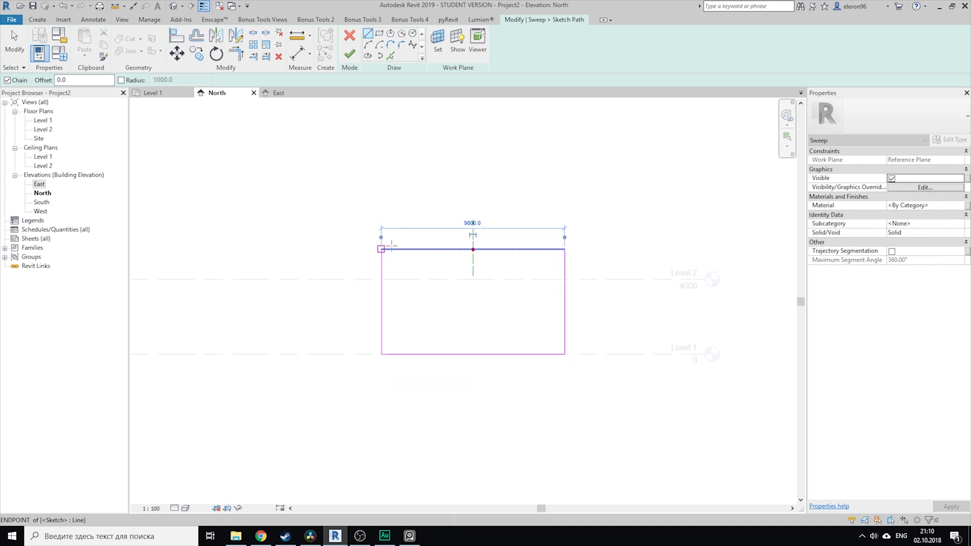
- Check the shell height on the reference elevation drawing and set the path rectangle's height to 2600 by moving its lower line
left_click(410, 536)
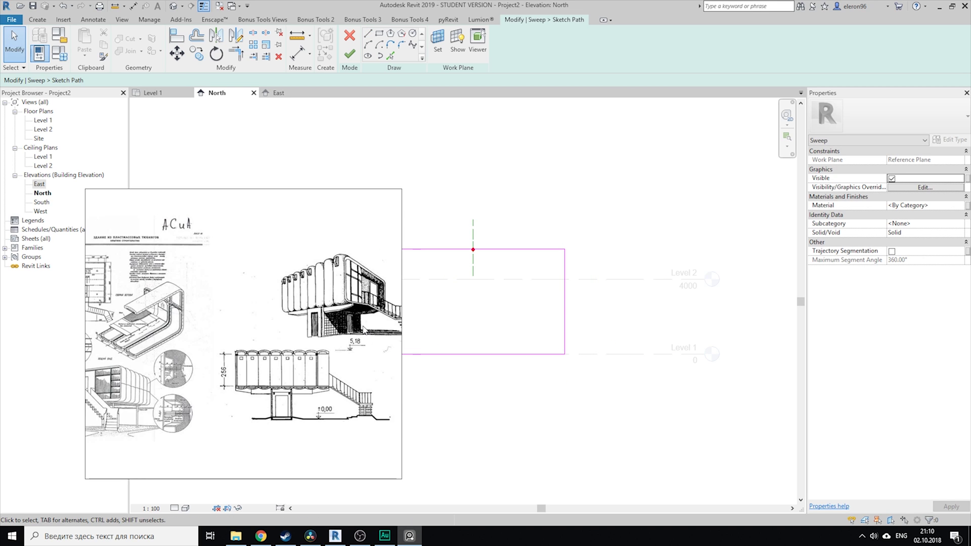
scroll(198, 377, "up", 3)
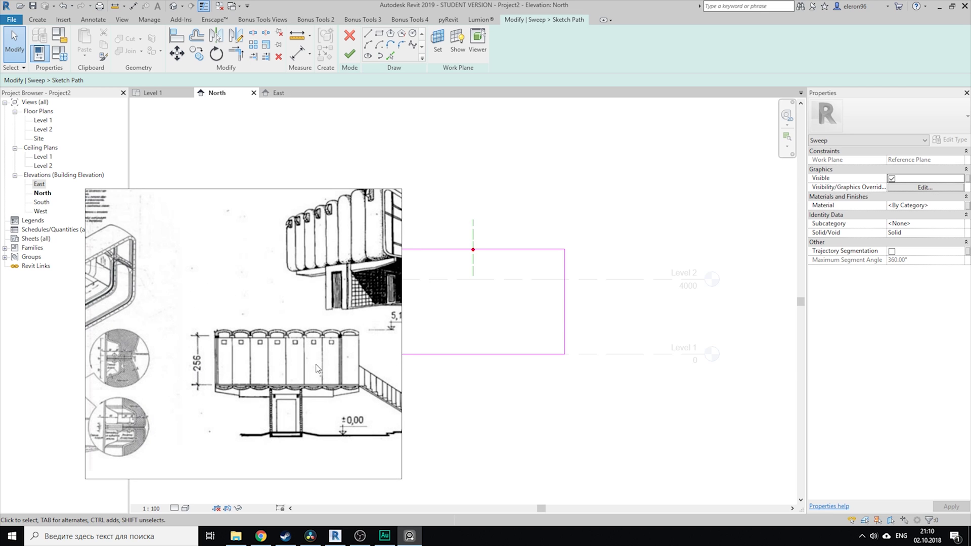
left_click(409, 536)
left_click(463, 355)
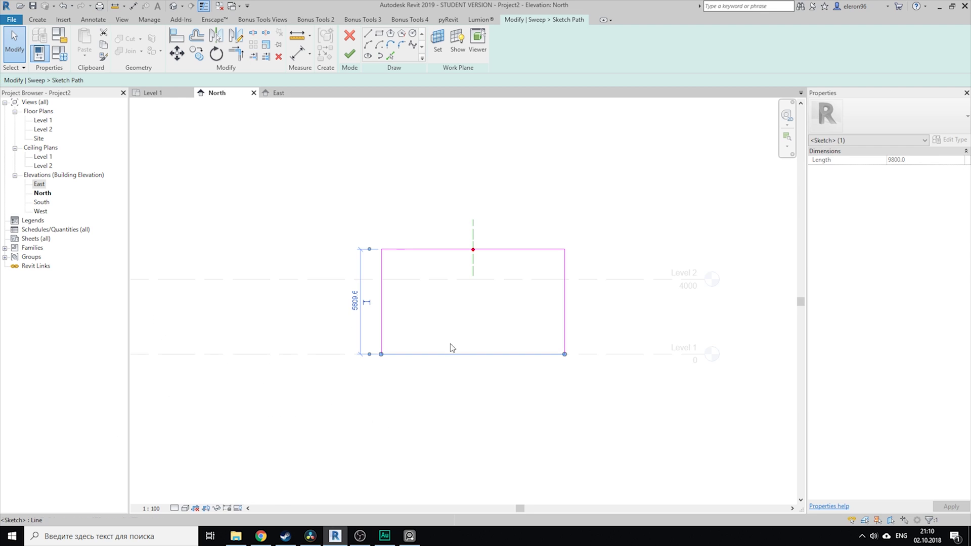
left_click(355, 300)
type("2600")
key("Return")
left_click(295, 333)
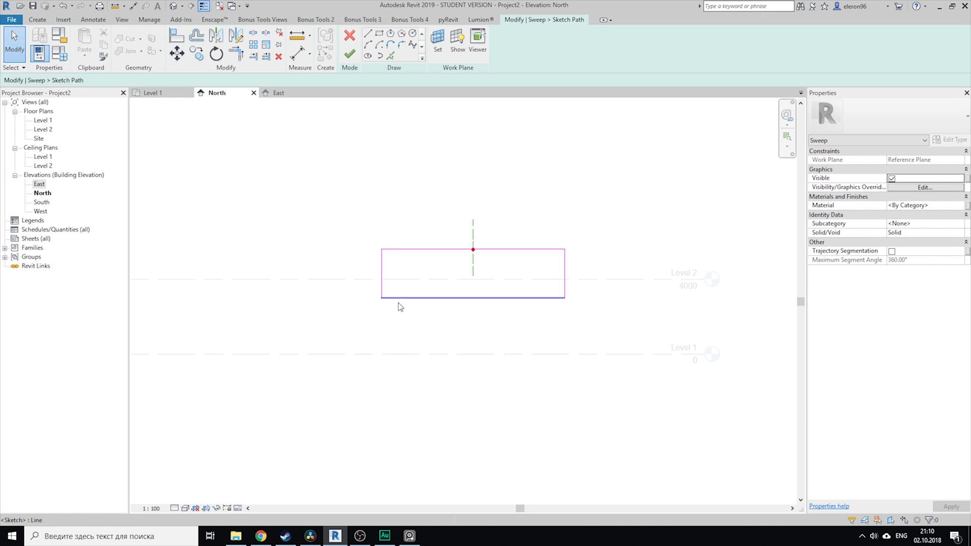
- Look up the house length on the reference floor plan and set the path rectangle's width to 7000
left_click(410, 537)
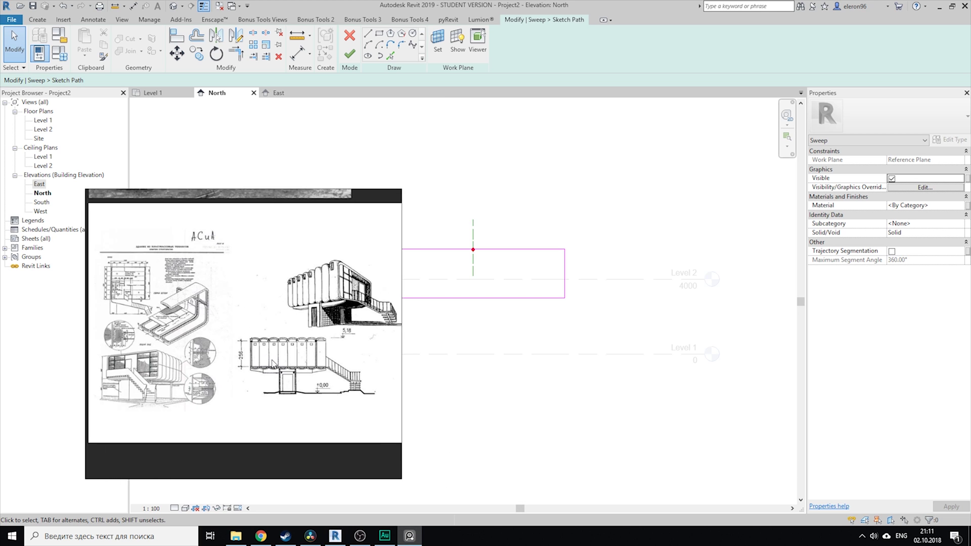
scroll(289, 372, "down", 3)
scroll(183, 334, "up", 4)
scroll(223, 354, "up", 2)
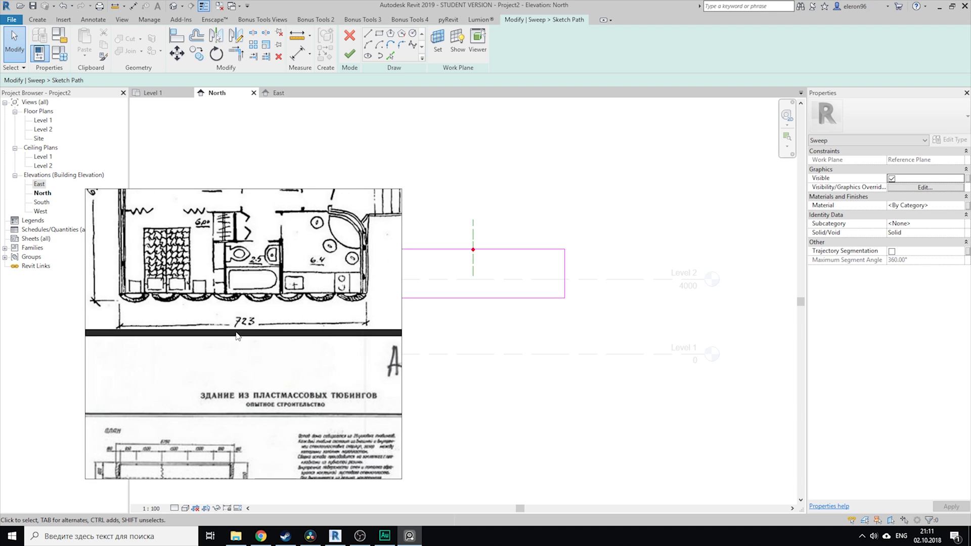
left_click(421, 536)
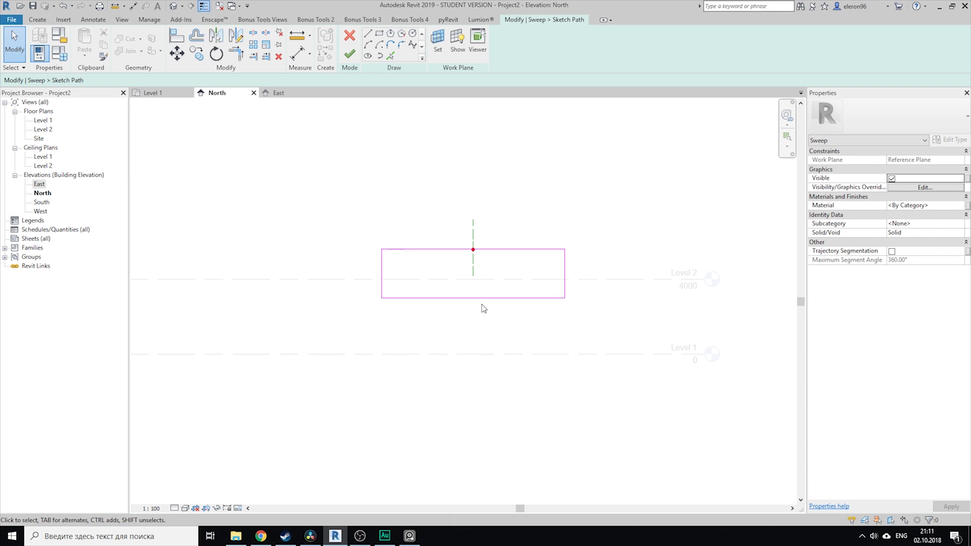
left_click(565, 263)
left_click(478, 314)
type("7000")
key("Return")
left_click(590, 325)
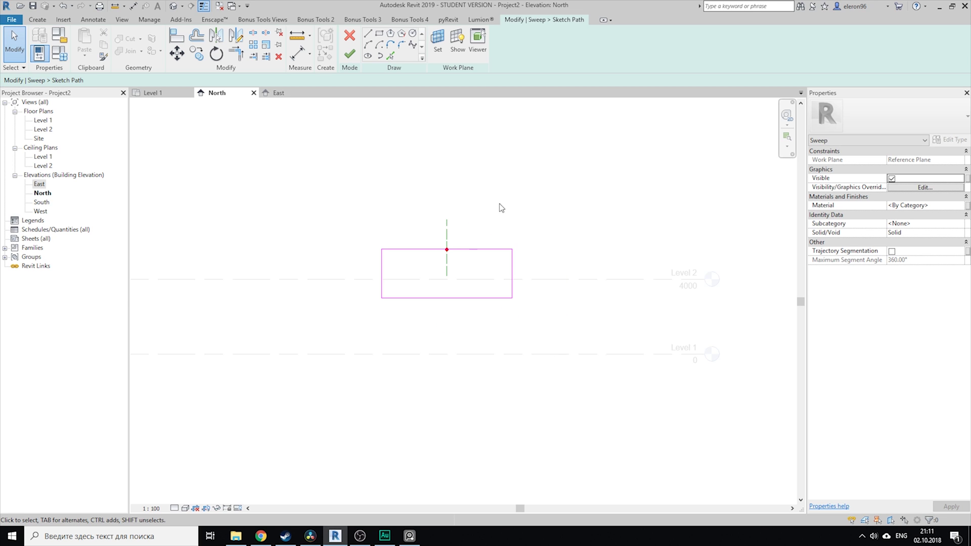
- Examine the rectangular sweep path in the North and East elevations and the default 3D view, ending in the East elevation
middle_click_drag(501, 206, 546, 190)
scroll(550, 258, "up", 2)
middle_click_drag(563, 272, 469, 263)
left_click_drag(223, 177, 541, 376)
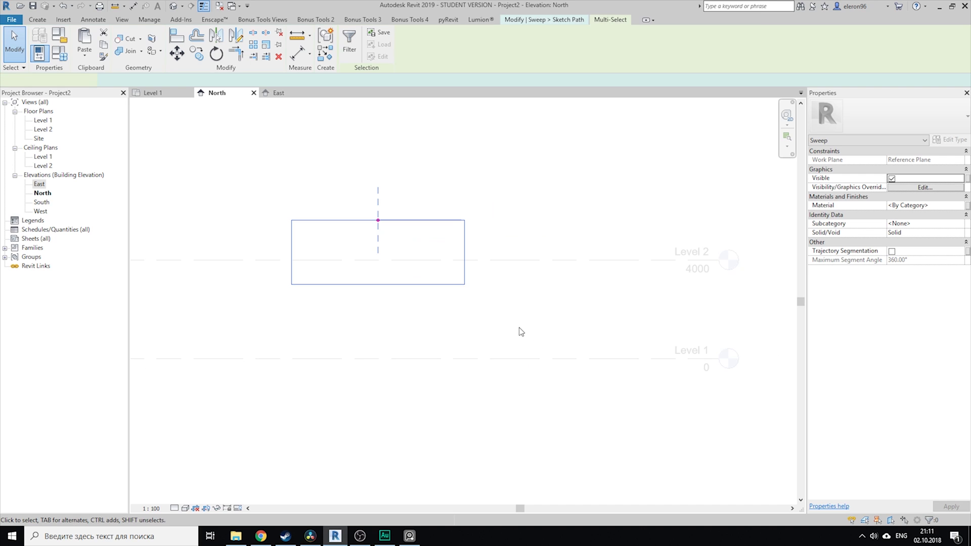
left_click(499, 298)
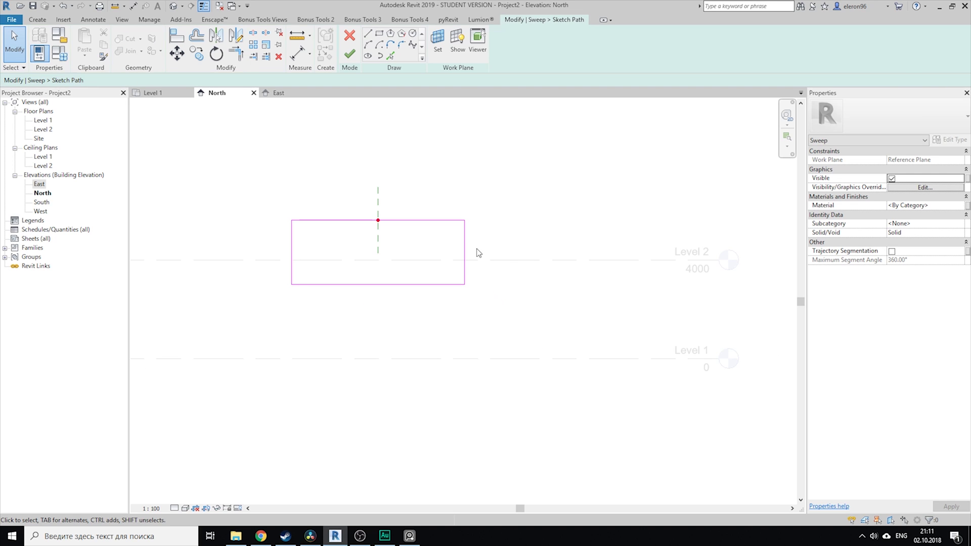
left_click(162, 93)
left_click(275, 92)
middle_click_drag(462, 228, 407, 261)
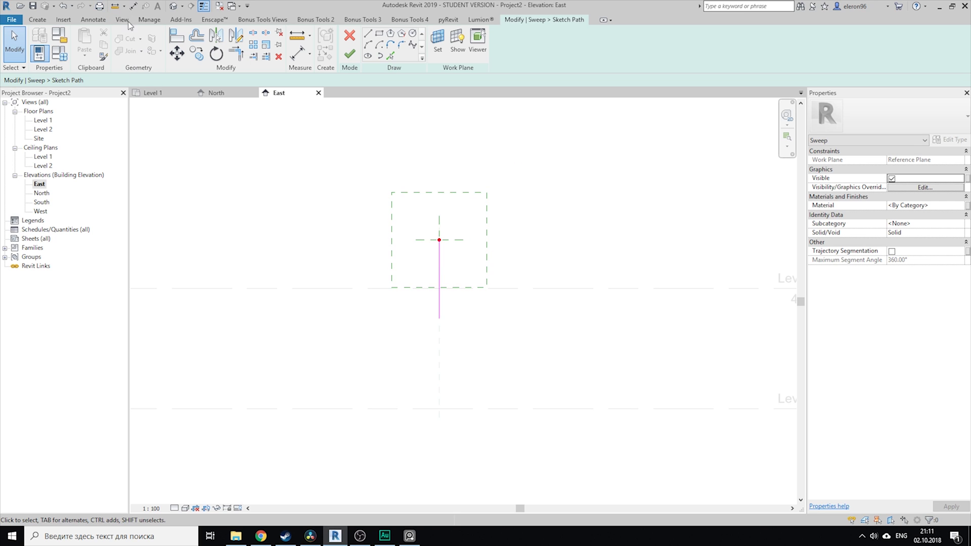
left_click(173, 7)
scroll(486, 276, "down", 5)
mouse_move(512, 275)
middle_mouse_down("shift")
mouse_move(315, 217)
mouse_move(266, 130)
mouse_move(286, 125)
middle_mouse_up("shift")
mouse_move(570, 278)
middle_mouse_down()
mouse_move(303, 238)
mouse_move(433, 280)
mouse_move(460, 310)
mouse_move(458, 269)
mouse_move(507, 234)
mouse_move(413, 202)
middle_mouse_up()
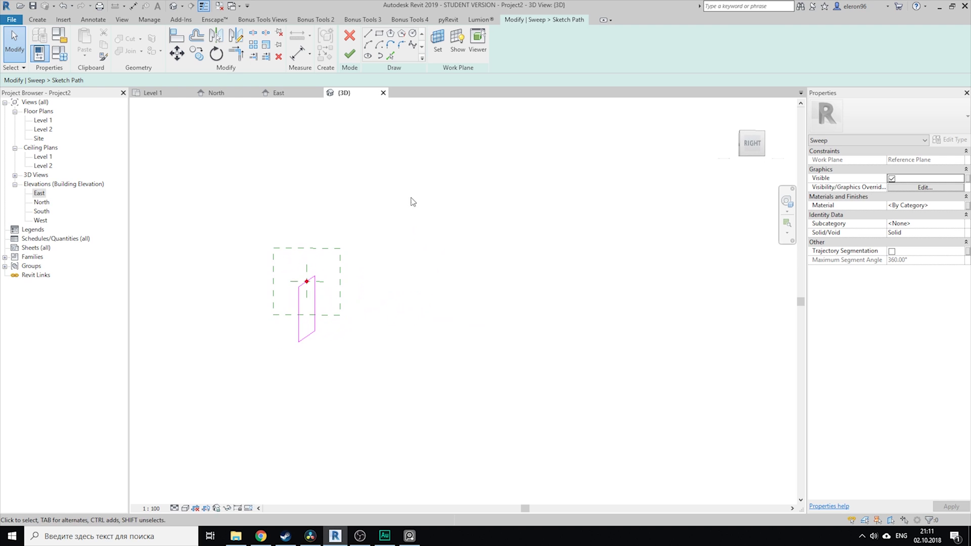
left_click(280, 93)
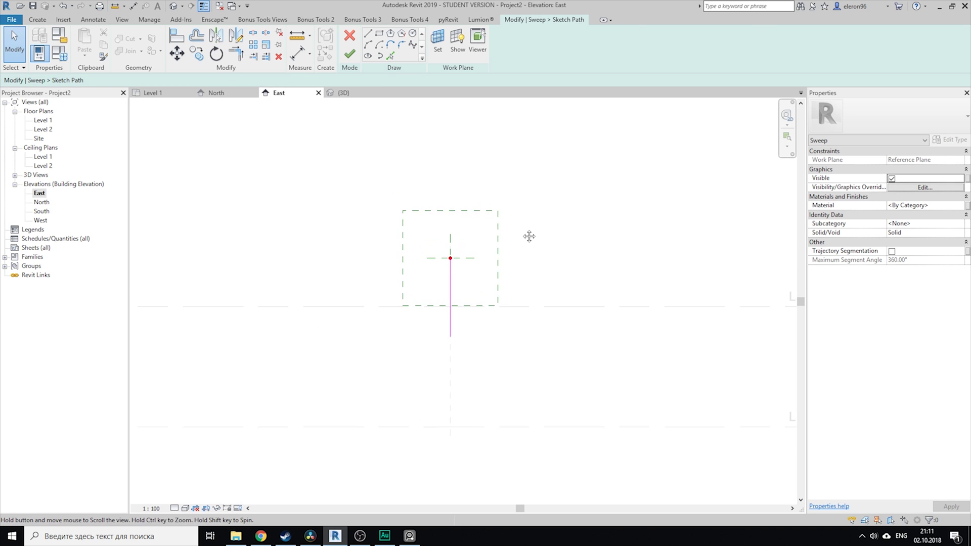
left_click(366, 36)
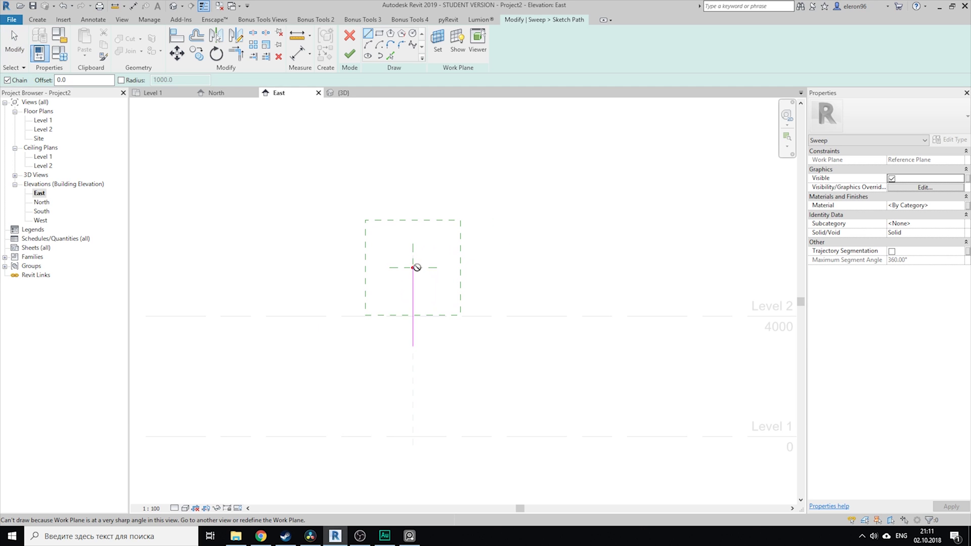
scroll(429, 237, "up", 2)
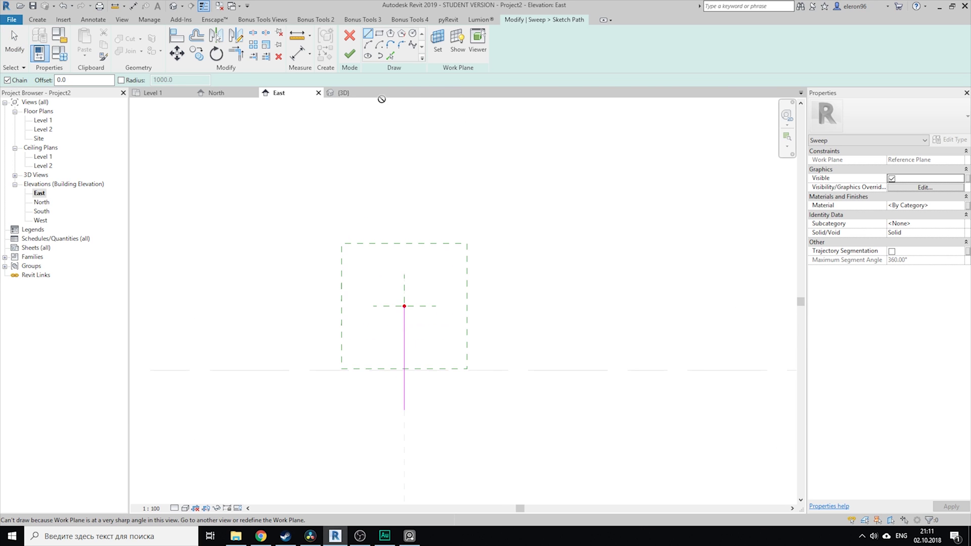
left_click(430, 50)
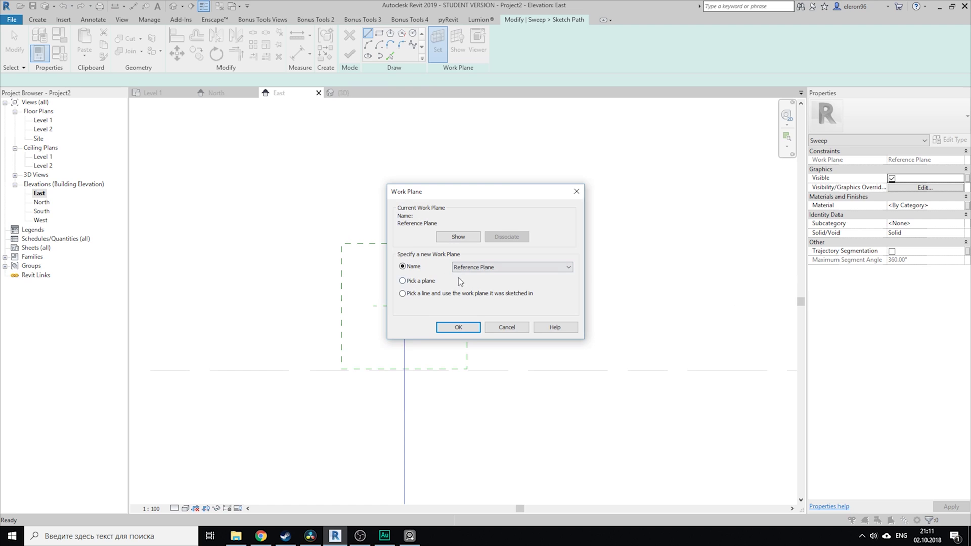
left_click(448, 327)
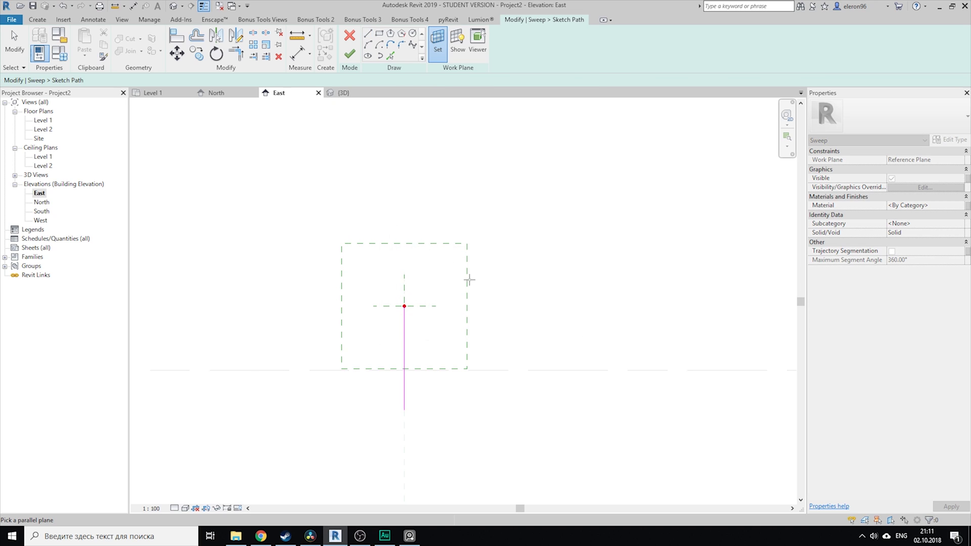
key("Escape")
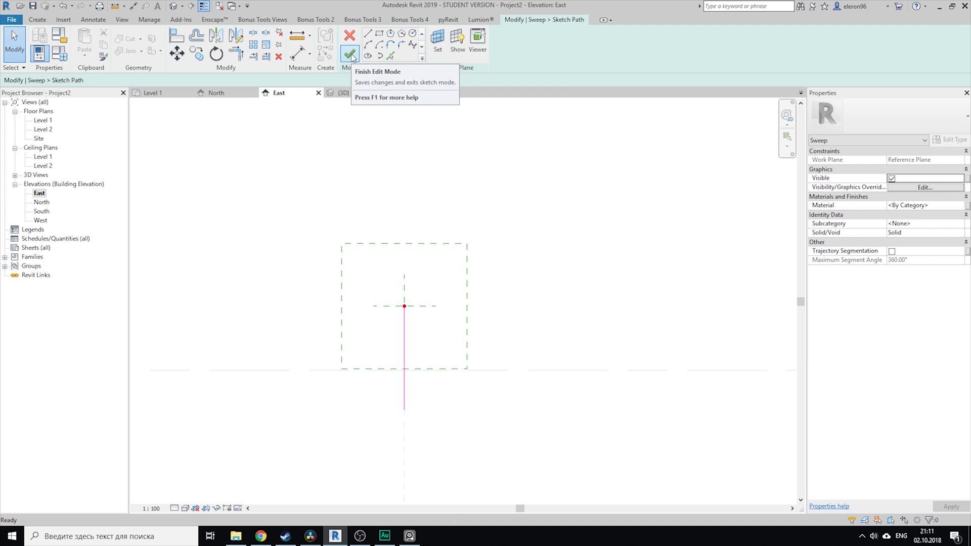
- Finish the sweep path and begin its profile with a horizontal line about 6200 long starting at the path's reference point
left_click(350, 53)
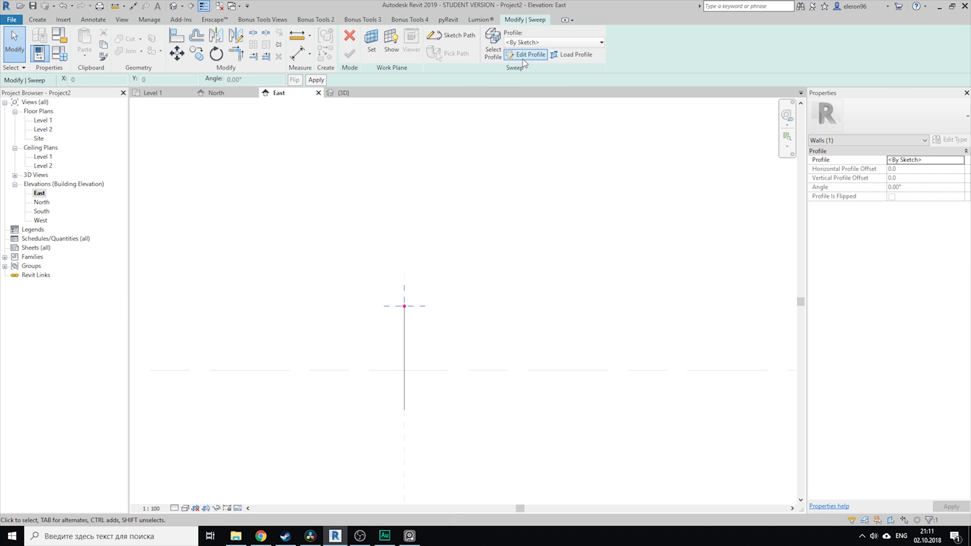
left_click(524, 55)
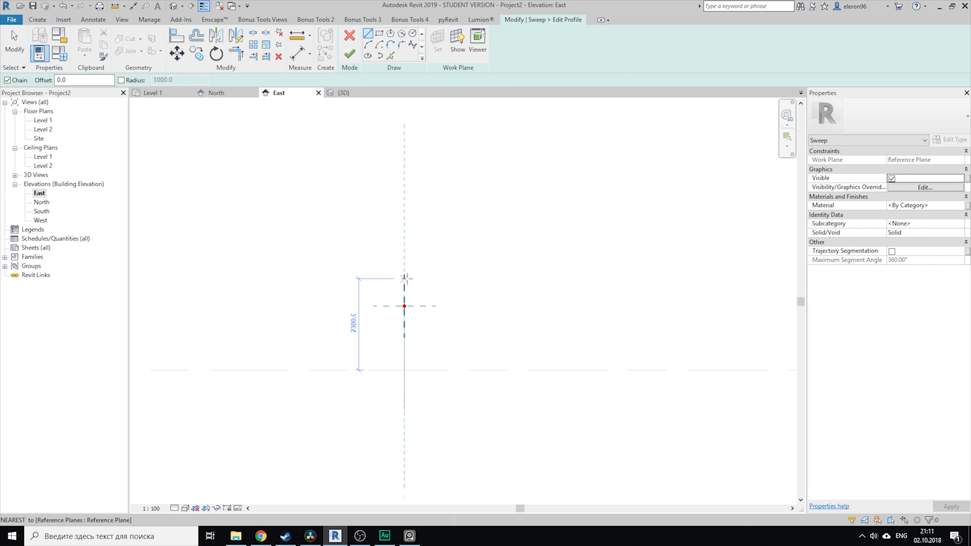
left_click(404, 306)
left_click(650, 306)
key("Escape")
- Check the house depth on the reference floor plan and set the horizontal profile line's length to 6700
left_click(410, 536)
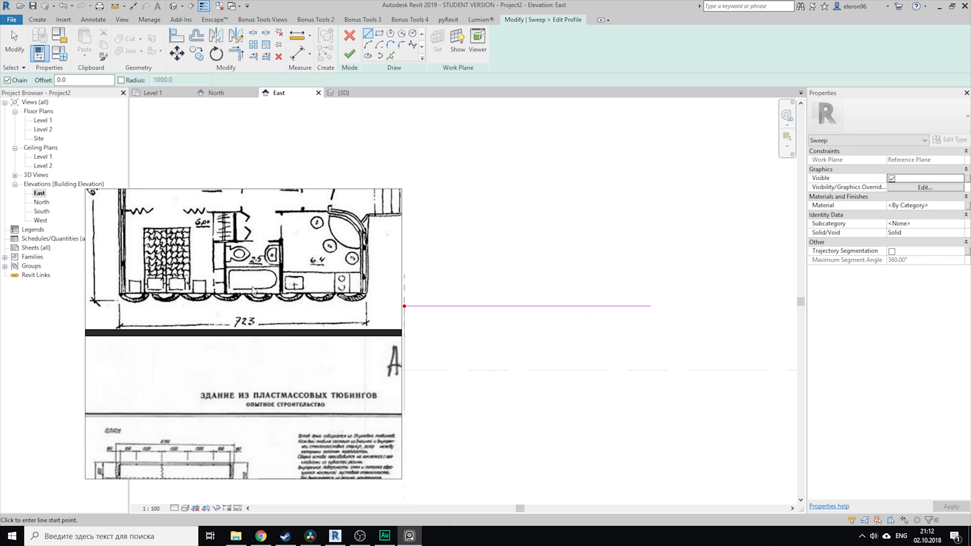
scroll(253, 290, "down", 2)
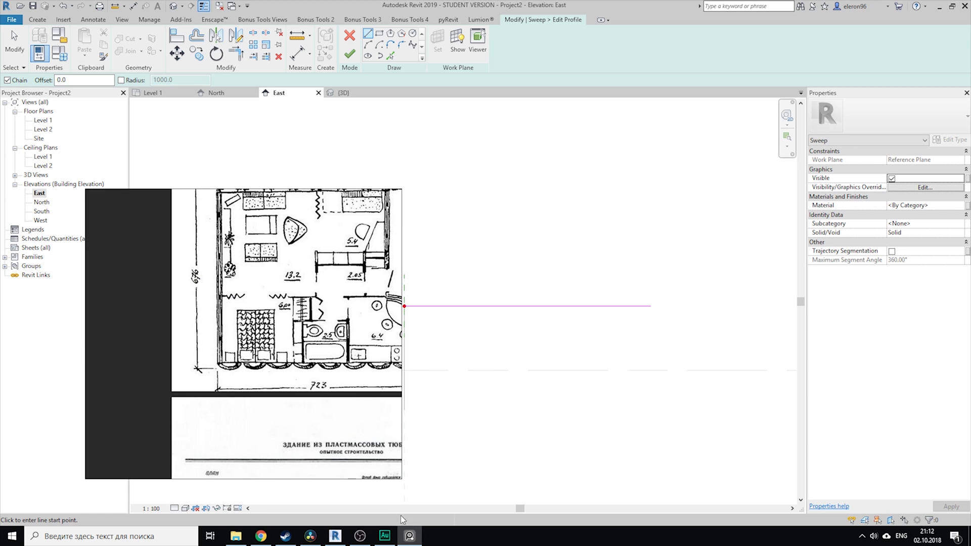
left_click(410, 535)
key("Escape")
left_click(532, 306)
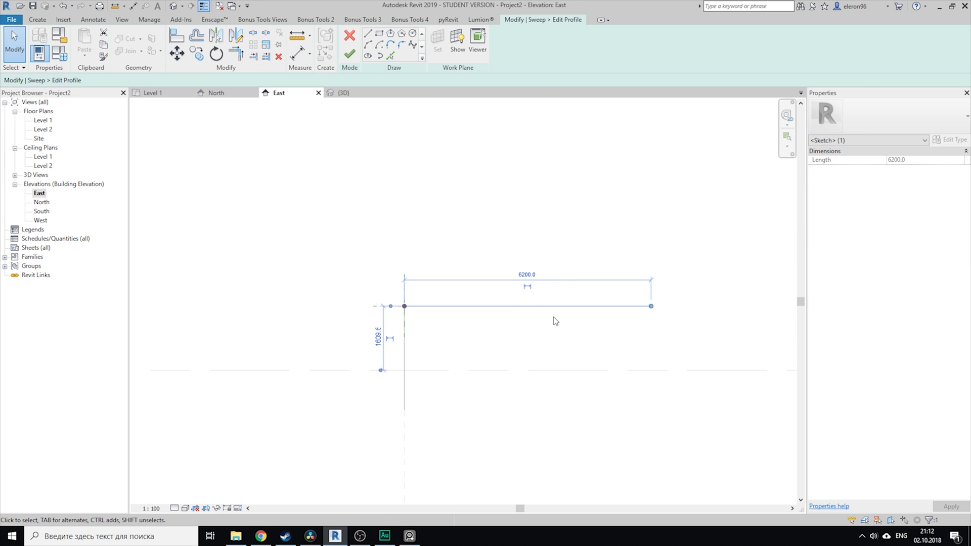
left_click(528, 271)
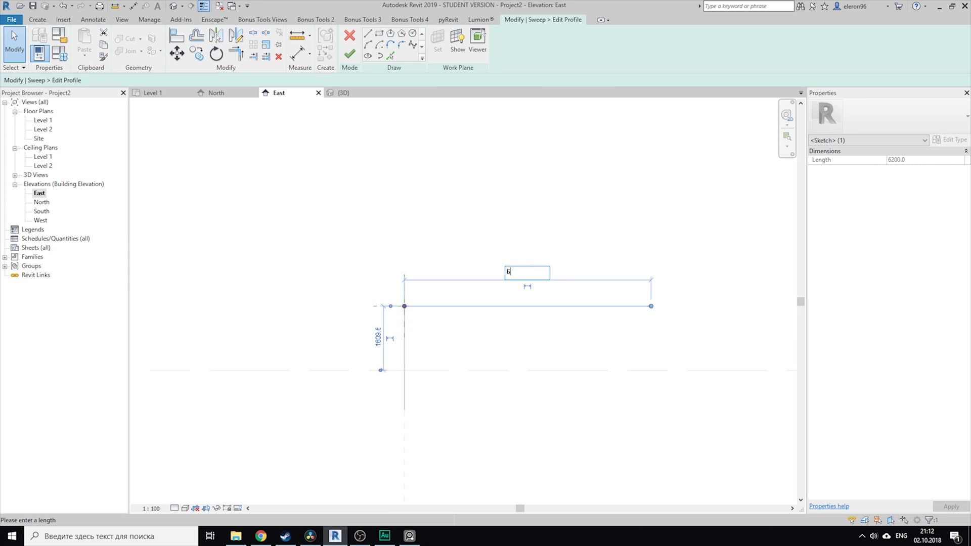
type("6700")
key("Return")
left_click(545, 254)
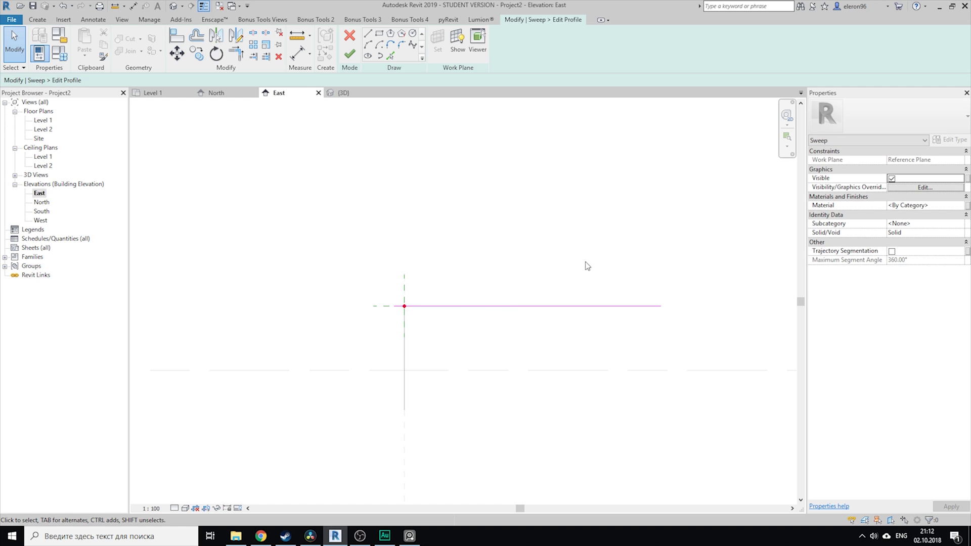
- Draw the first rib's outline from the baseline's far end: 700 up, 500 back, 500 down and a 200 long horizontal link line
scroll(587, 266, "up", 2)
left_click(340, 322)
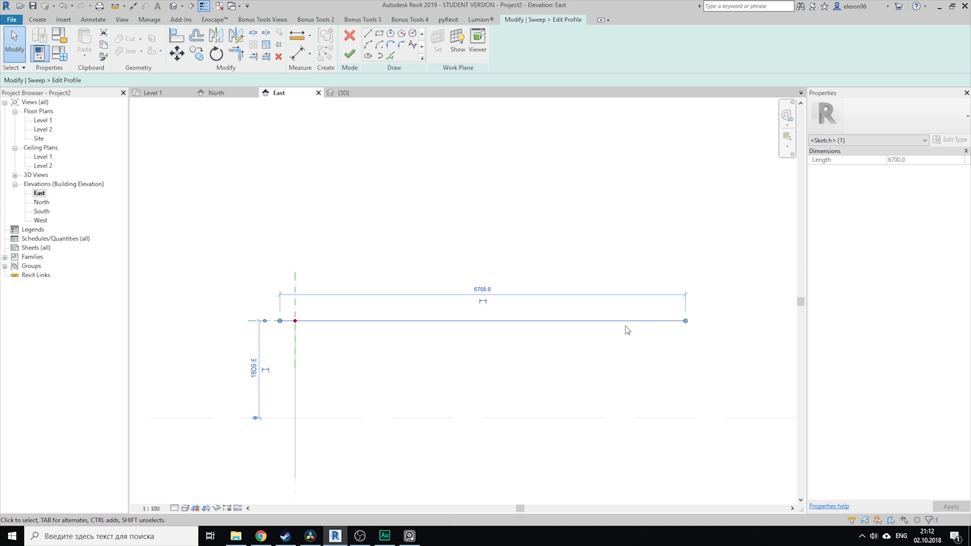
left_click(368, 34)
scroll(771, 252, "up", 1)
left_click(659, 343)
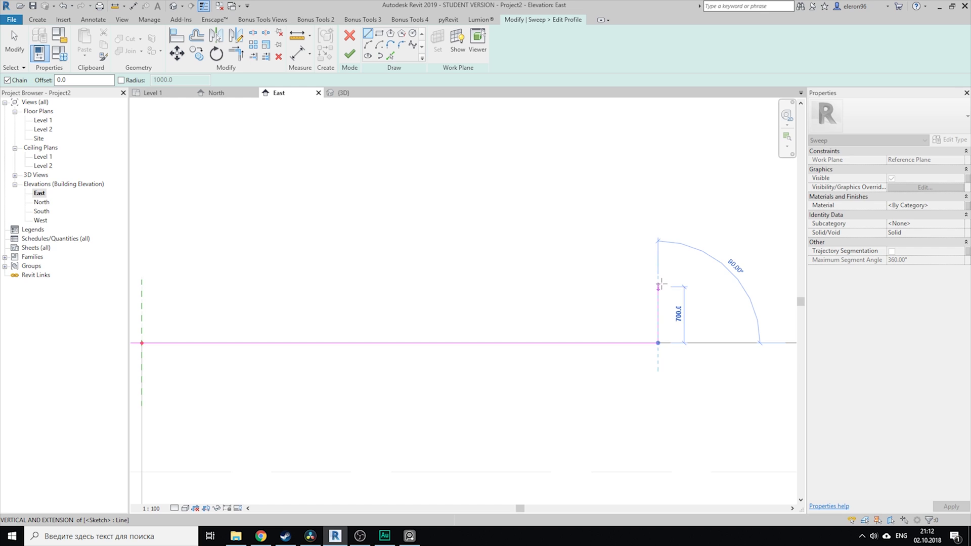
left_click(658, 287)
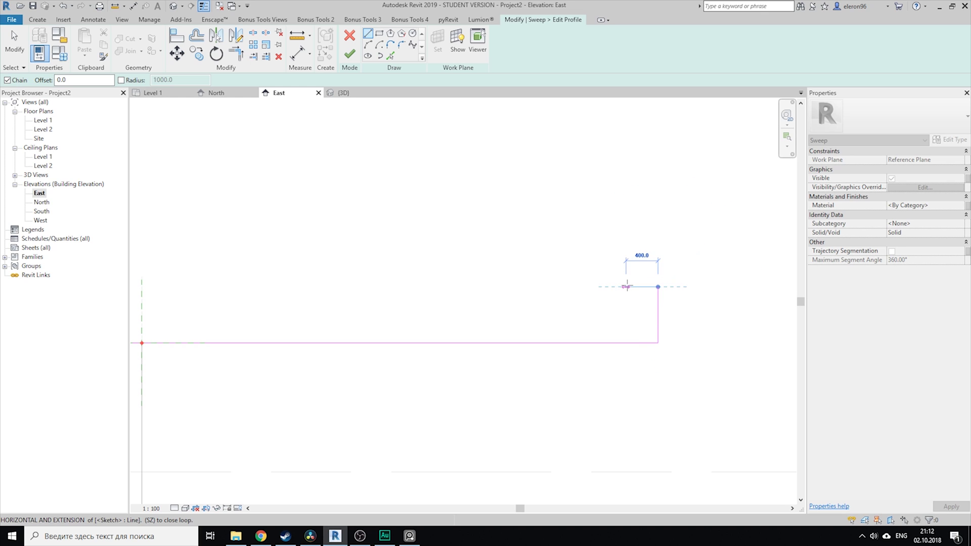
left_click(618, 287)
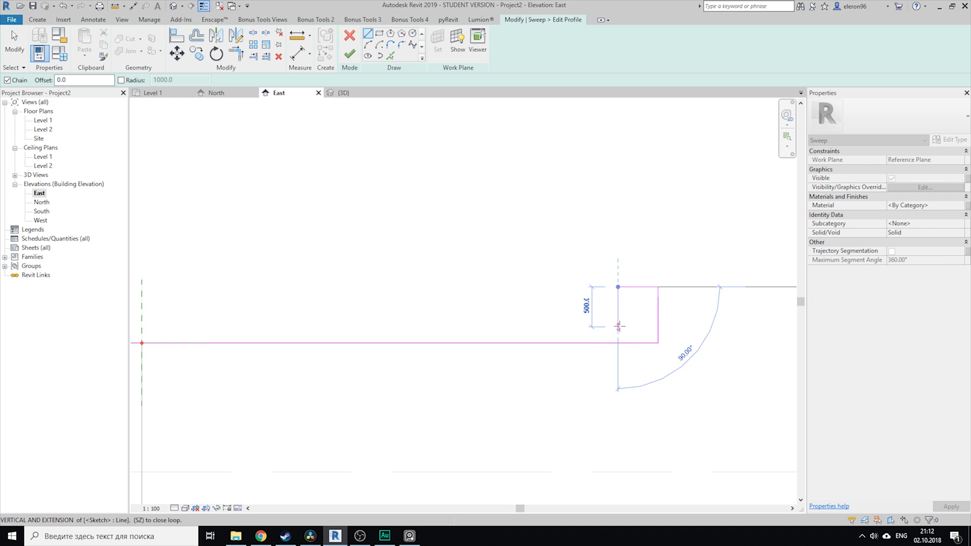
scroll(618, 326, "down", 2)
scroll(618, 326, "up", 4)
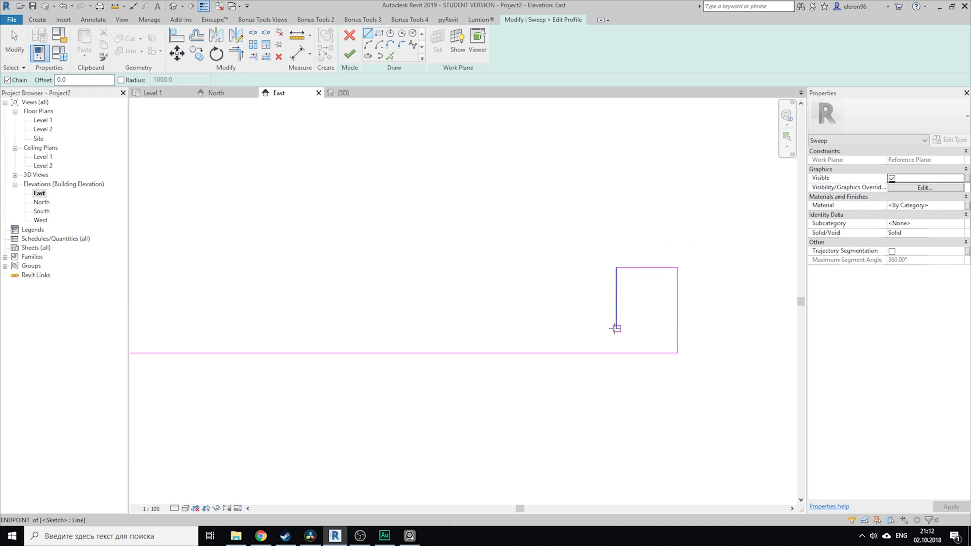
left_click(616, 328)
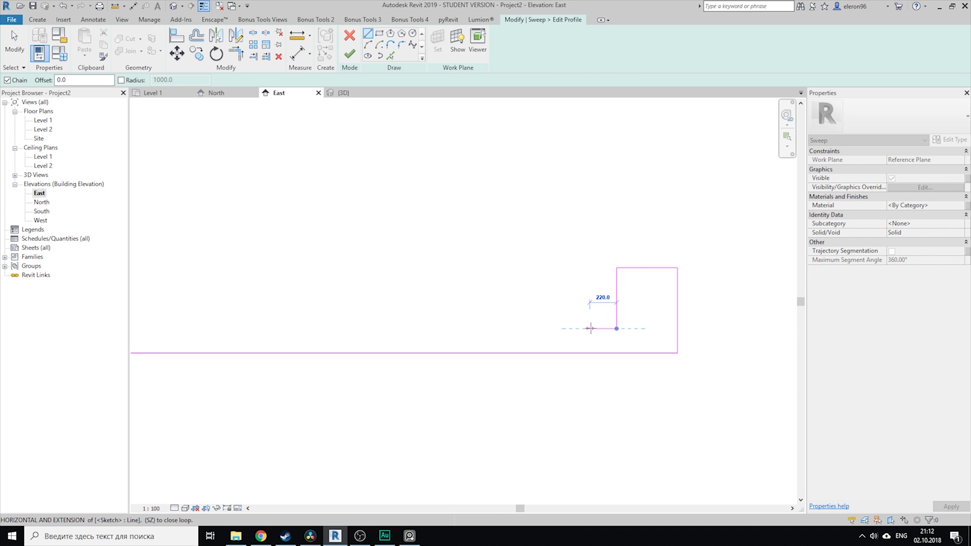
left_click(591, 328)
key("Escape")
key("Escape")
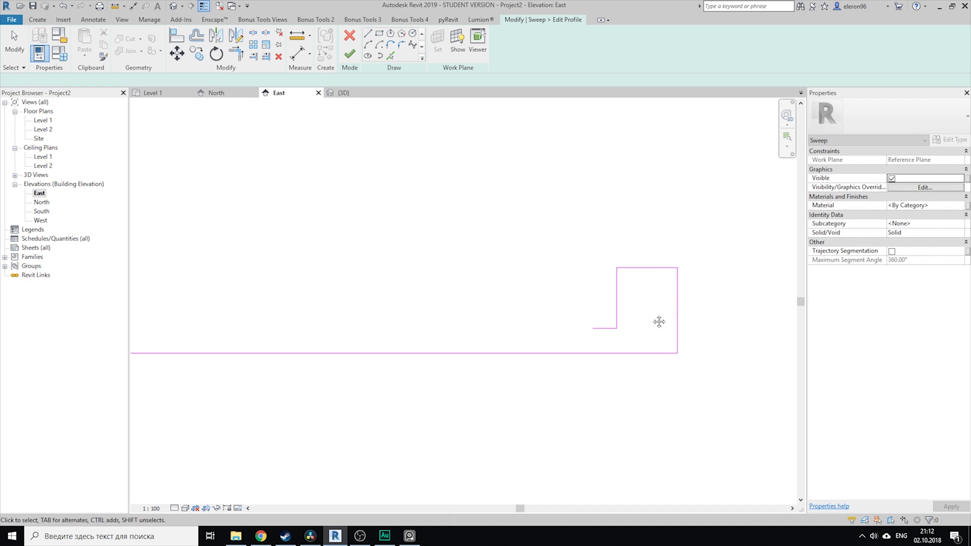
- Round both top corners of the rib with fillet arcs of radius 200
left_click(401, 45)
left_click(38, 80)
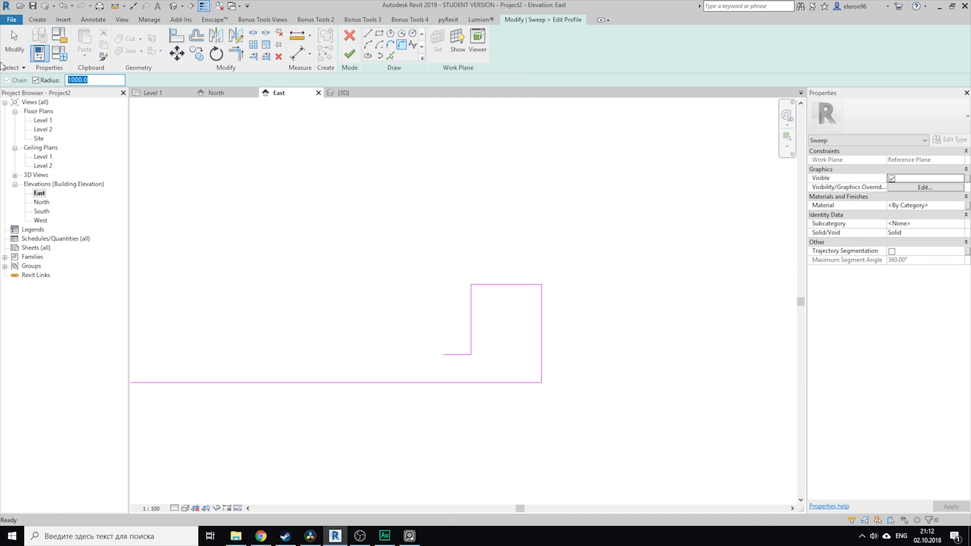
type("200.0")
left_click(472, 303)
left_click(526, 291)
left_click(534, 286)
left_click(541, 303)
mouse_move(644, 381)
middle_mouse_down()
mouse_move(625, 299)
mouse_move(632, 285)
mouse_move(643, 320)
middle_mouse_up()
scroll(531, 313, "up", 4)
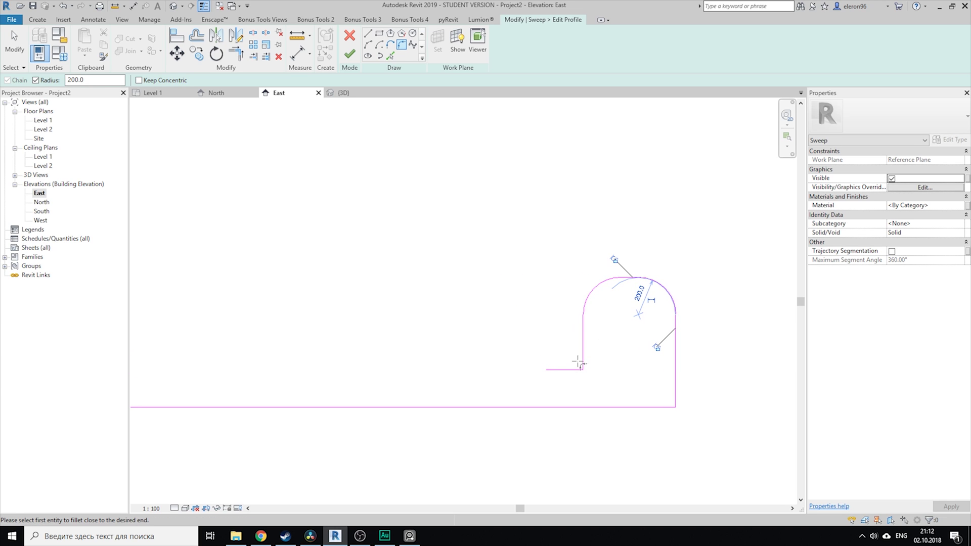
key("Escape")
key("Escape")
- Copy the rib's arcs, top line, inner side and link line 700 along the baseline toward the reference point
left_click_drag(618, 376, 681, 403)
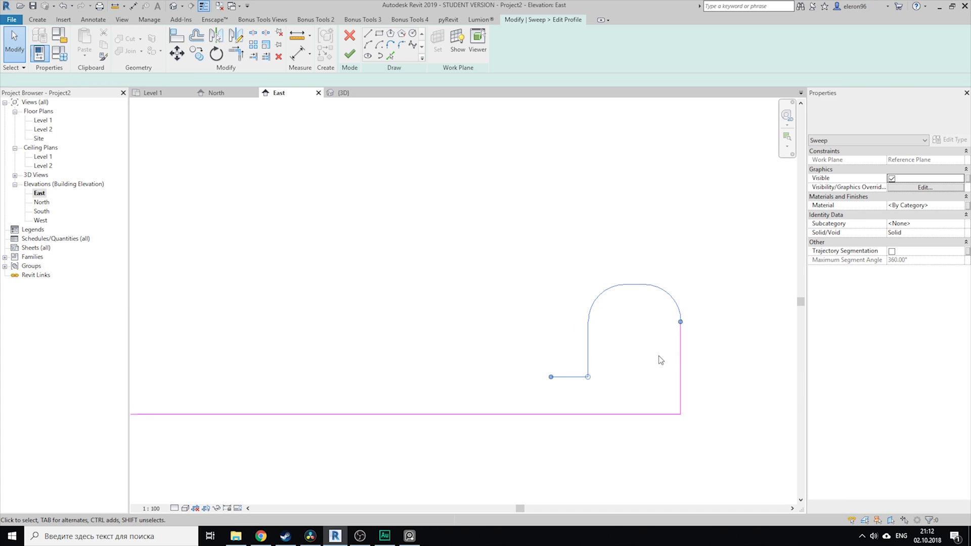
left_click(197, 54)
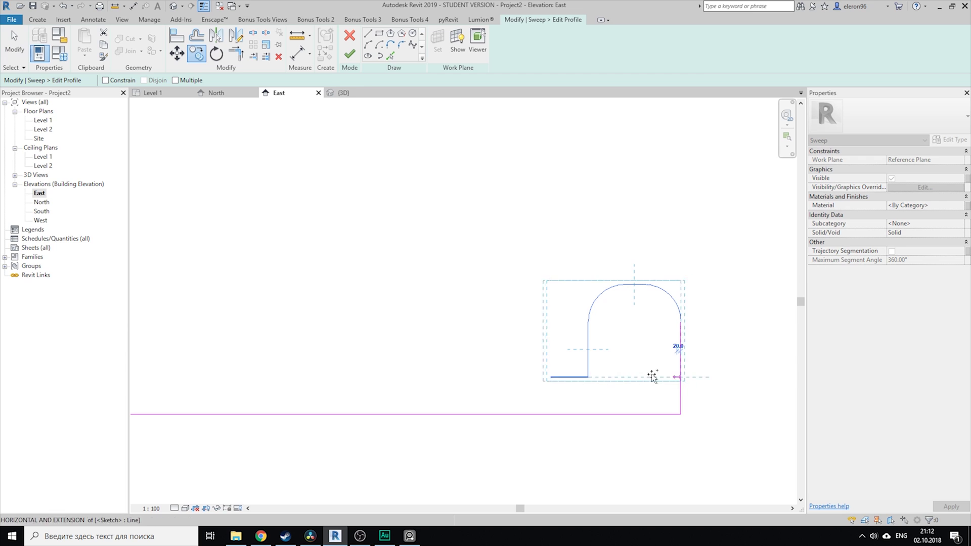
left_click(653, 377)
left_click(555, 377)
key("Escape")
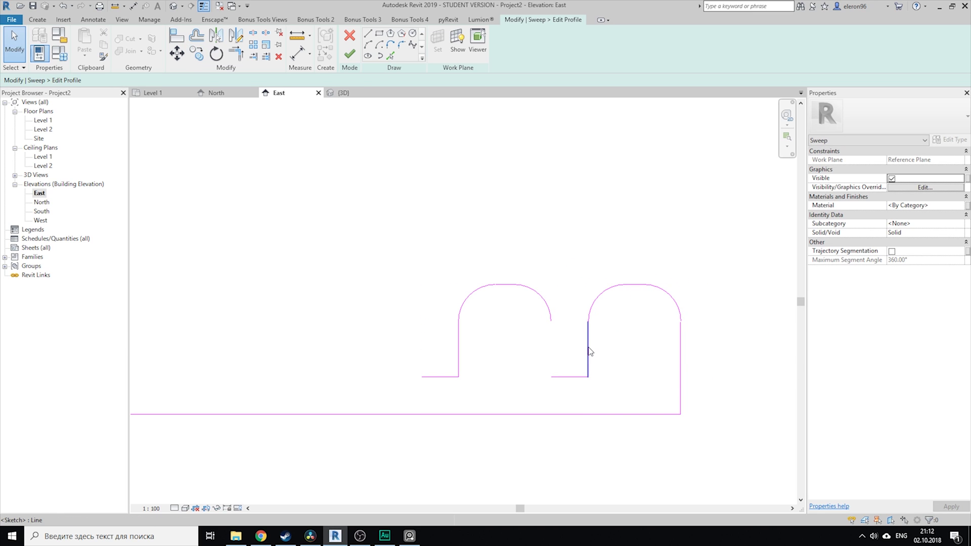
- Copy the first rib's inner side line 200 across to the second rib to complete its missing side
left_click(588, 352)
key("c")
key("o")
left_click(588, 377)
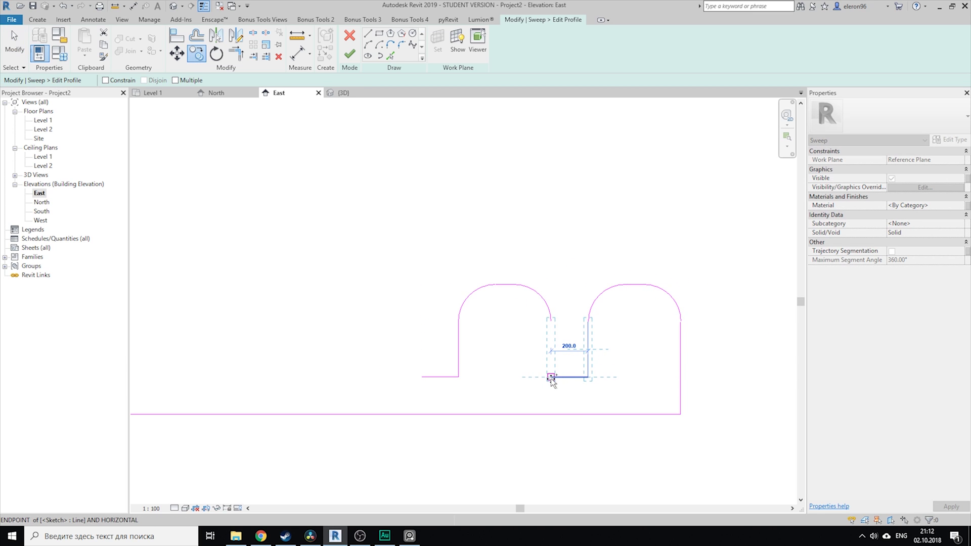
left_click(551, 377)
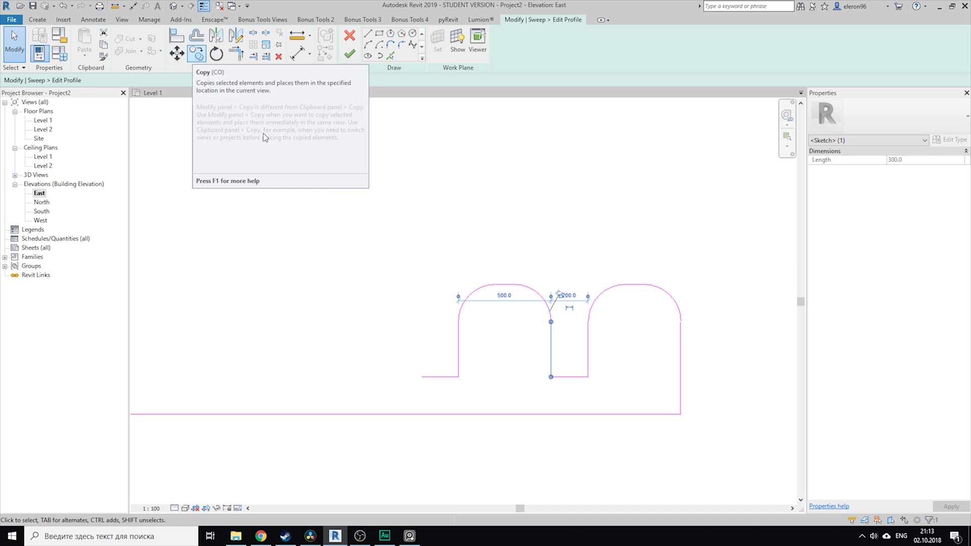
- Copy the complete second rib with its link line repeatedly at 700 spacing, using multiple copies, until the ribs pass the reference point
left_click(375, 273)
left_click_drag(353, 249, 558, 402)
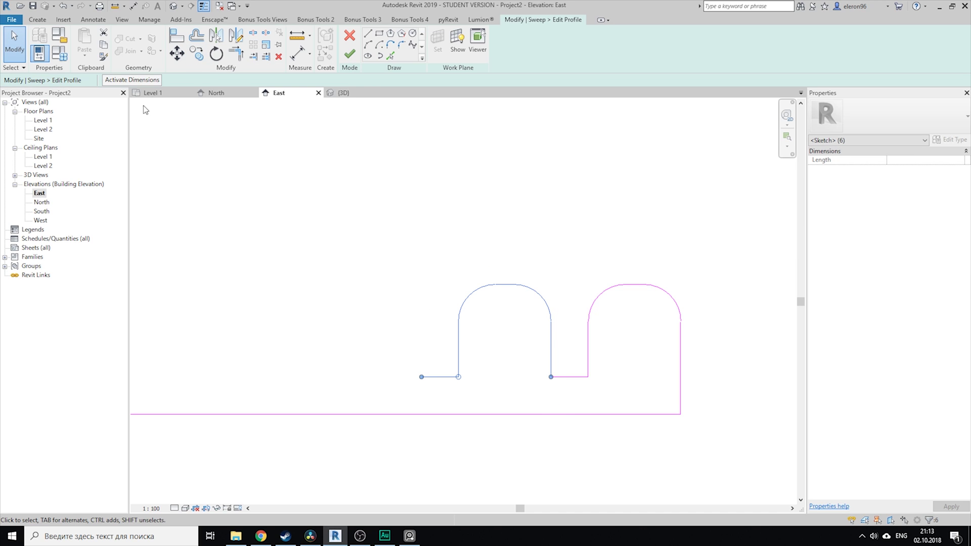
left_click(202, 57)
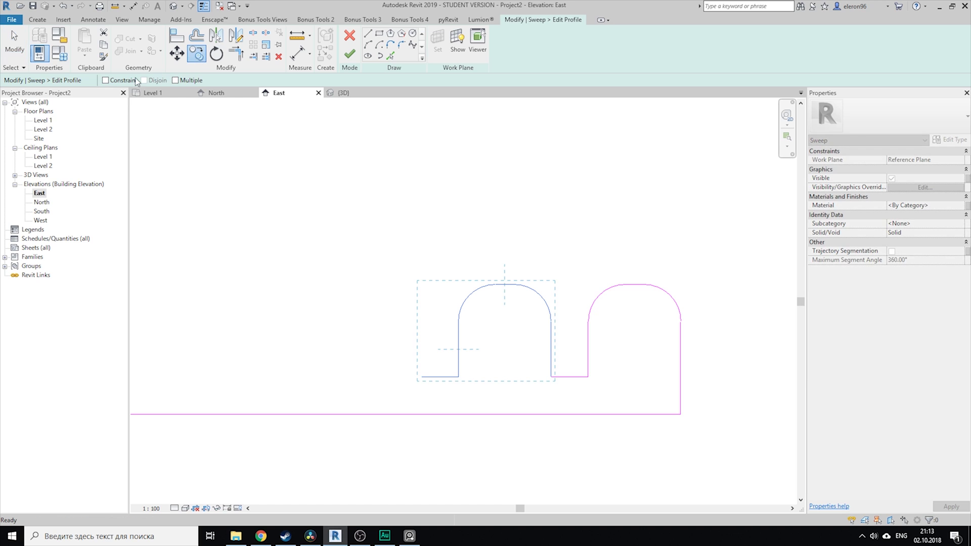
left_click(176, 81)
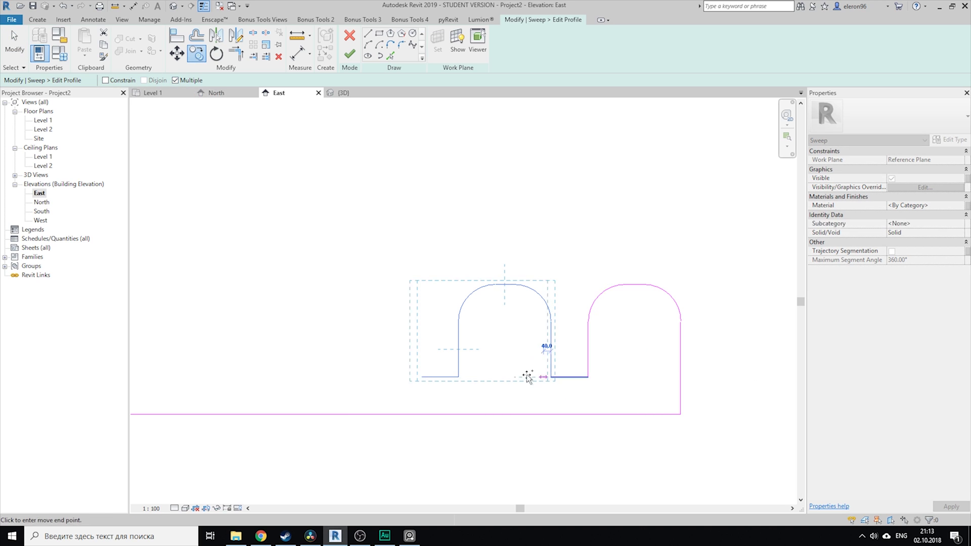
left_click(423, 377)
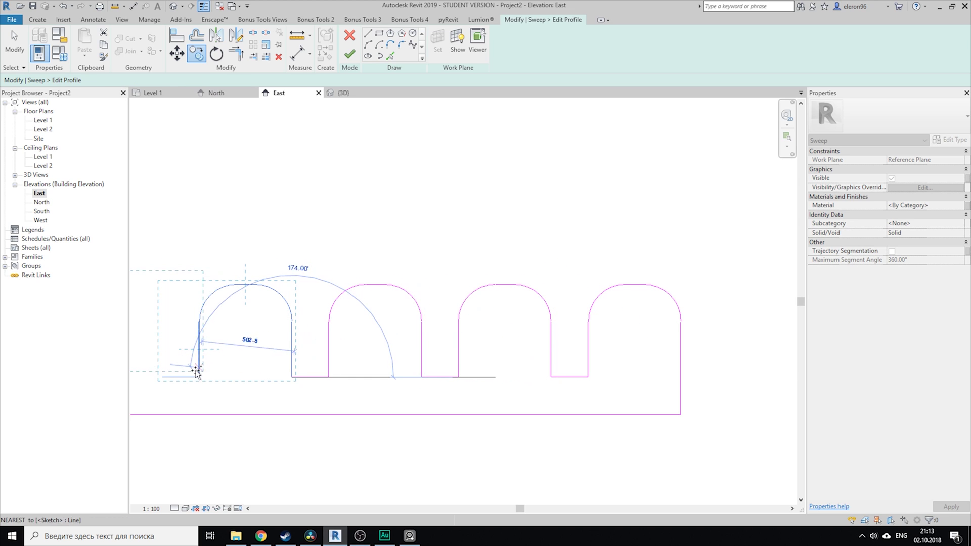
middle_click_drag(505, 319, 624, 315)
middle_click_drag(411, 374, 396, 369)
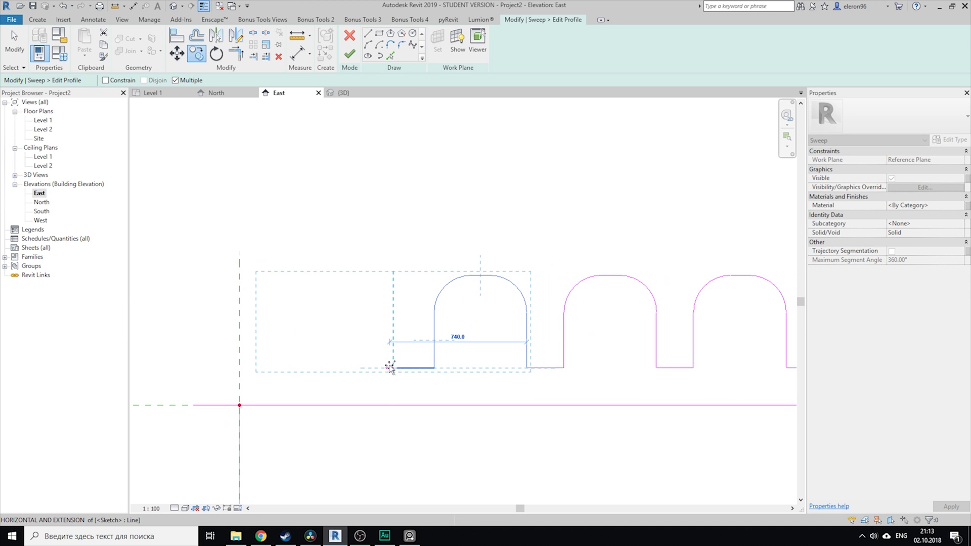
middle_click_drag(279, 354, 377, 349)
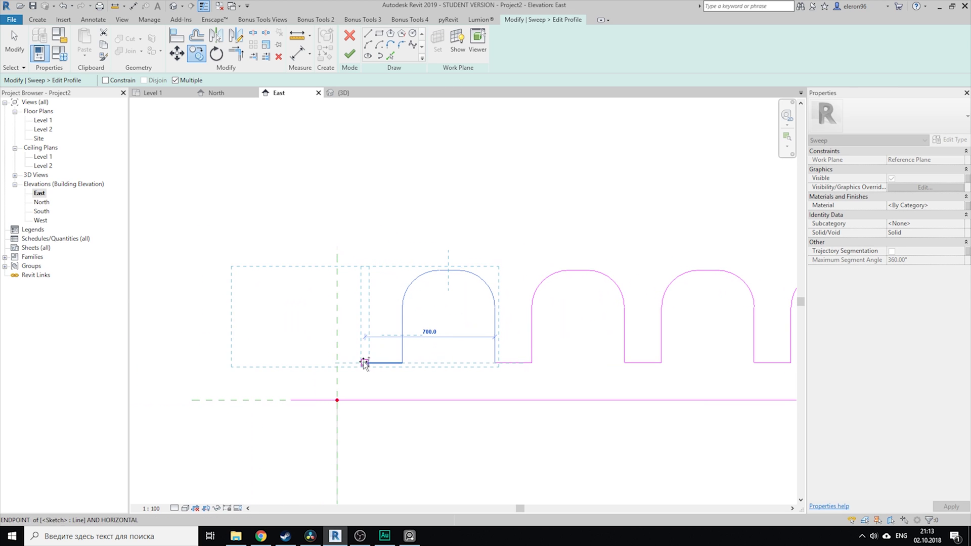
left_click(366, 364)
key("Escape")
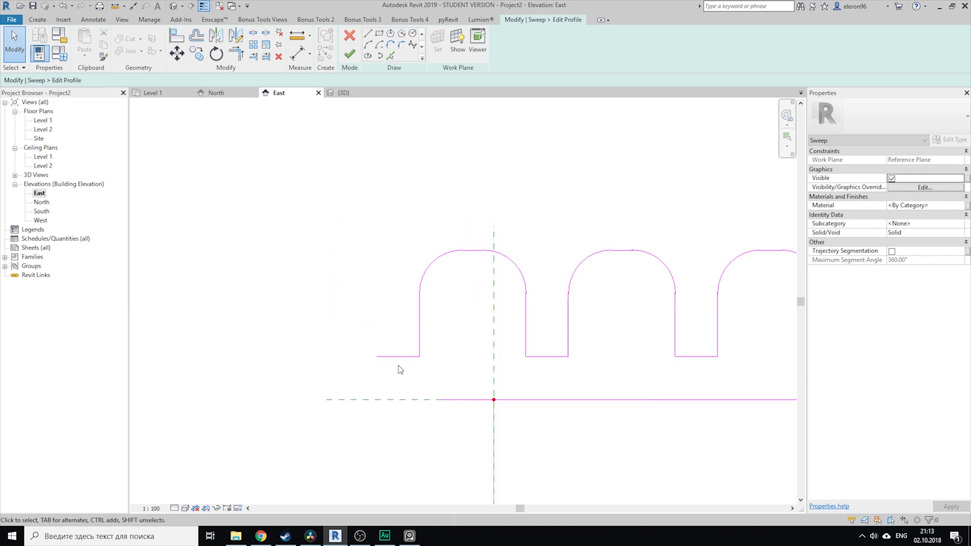
- Delete the leftover link line beyond the last rib and trim that rib's outer side to the baseline to close the outline
scroll(400, 364, "up", 2)
left_click(404, 360)
key("Delete")
key("t")
key("r")
left_click(423, 344)
left_click(487, 404)
scroll(462, 353, "down", 5)
key("Escape")
key("Escape")
- Offset the end rib's sides, arcs, top line and the baseline 100 inward to outline the rib's hollow
middle_click_drag(648, 402, 311, 326)
scroll(311, 326, "up", 4)
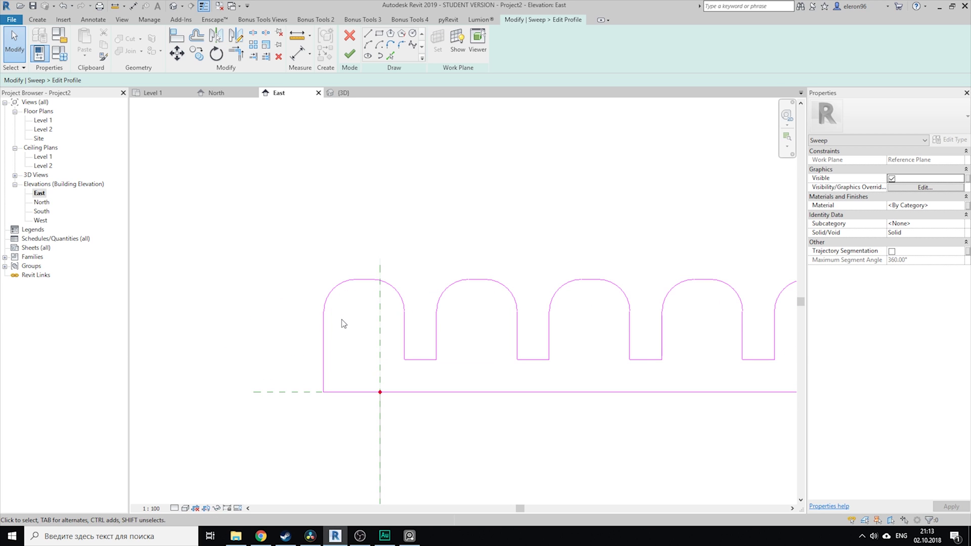
scroll(343, 324, "up", 1)
left_click(390, 55)
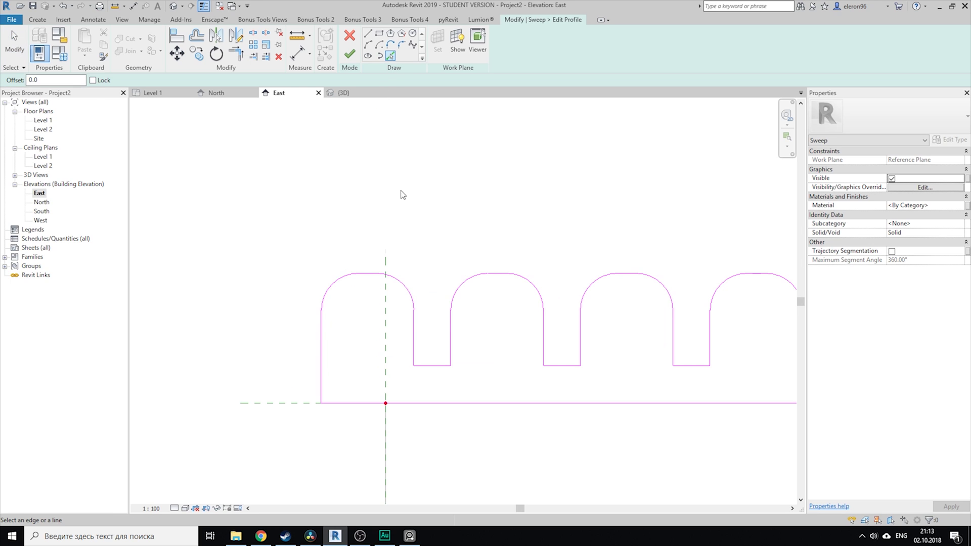
left_click(324, 349)
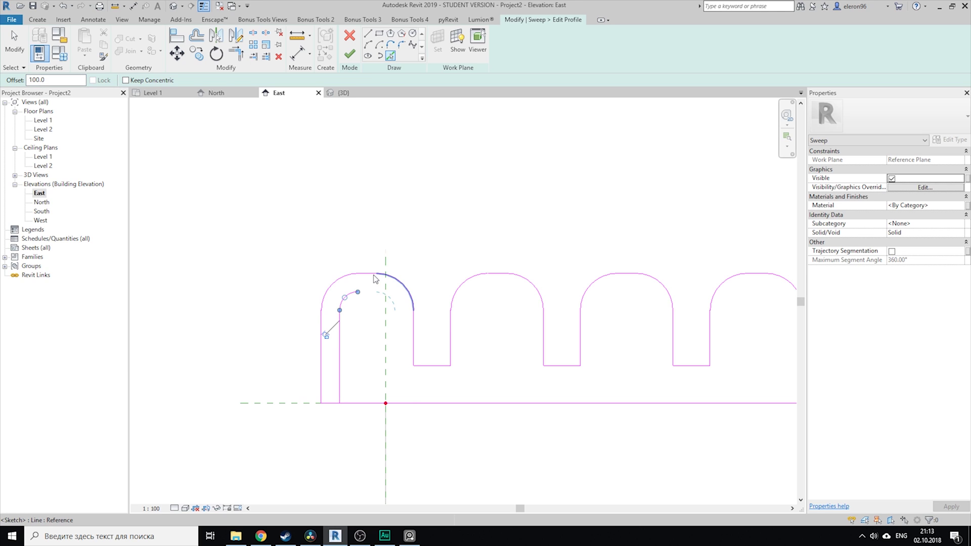
left_click(376, 279)
left_click(411, 335)
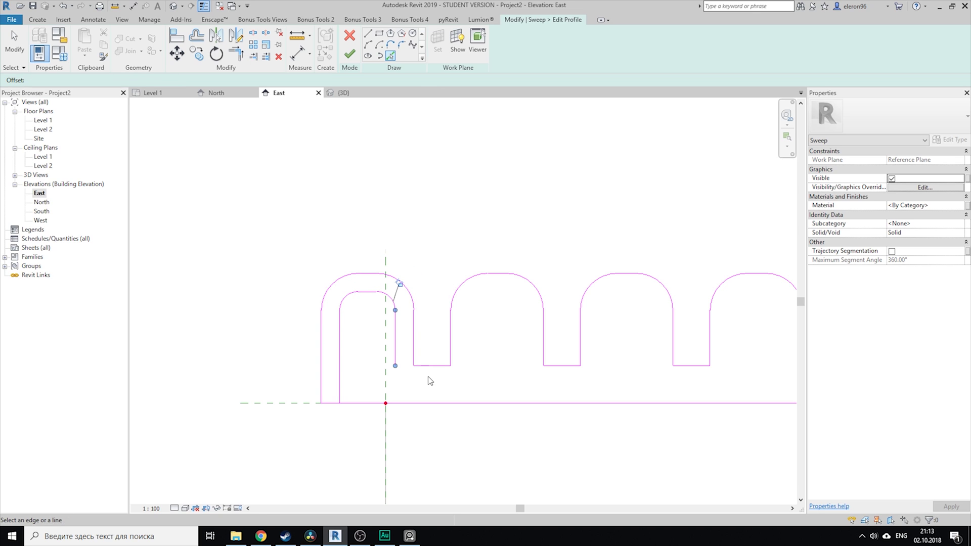
left_click(380, 404)
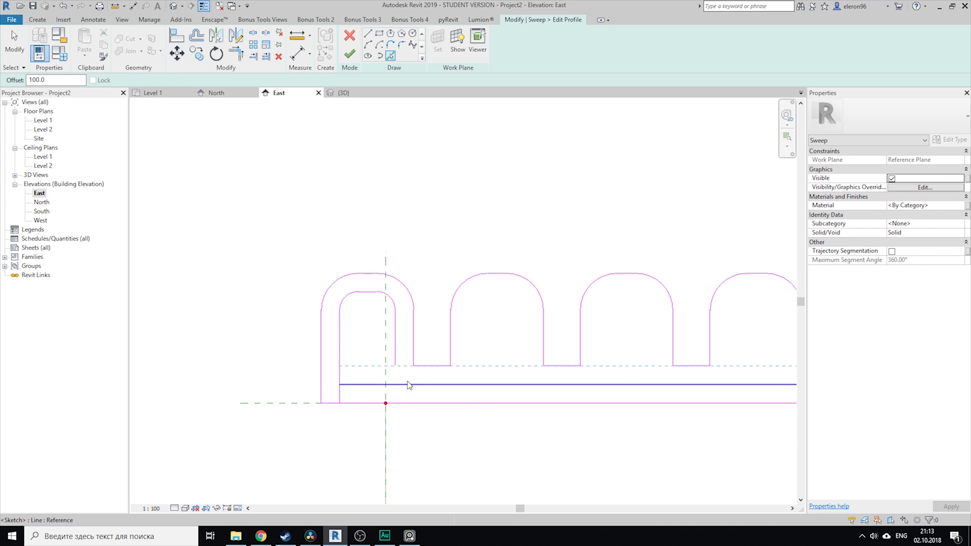
key("Escape")
- Trim the offset baseline to the hollow's side line so the inner outline forms a closed loop
key("t")
key("r")
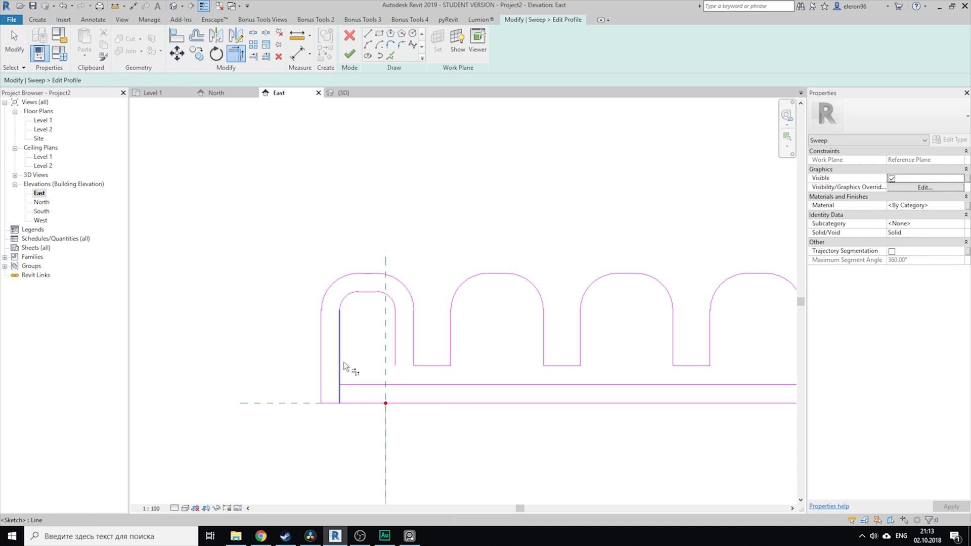
left_click(367, 385)
left_click(395, 336)
key("Escape")
- Copy the whole closed inner loop into each remaining rib at 700 spacing, using multiple copies
key("Tab")
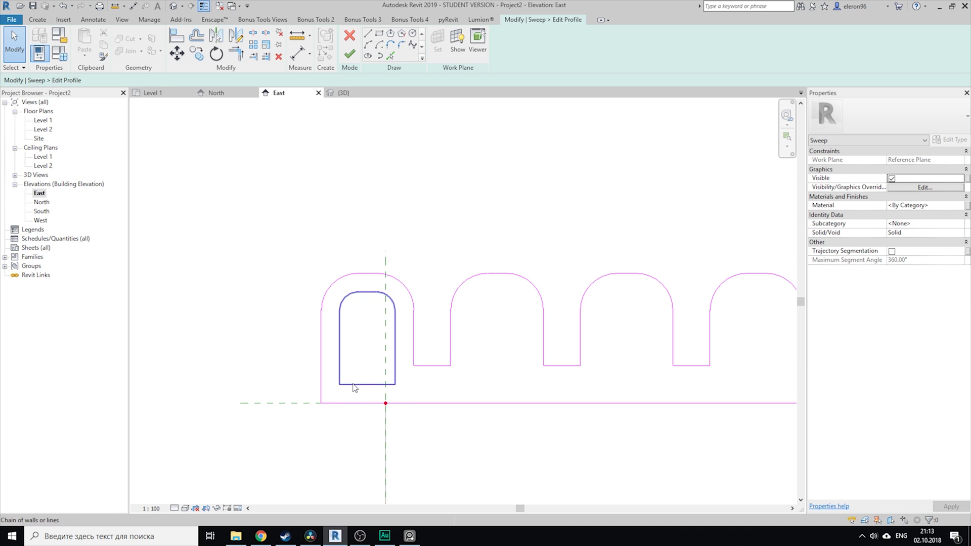
left_click(354, 388)
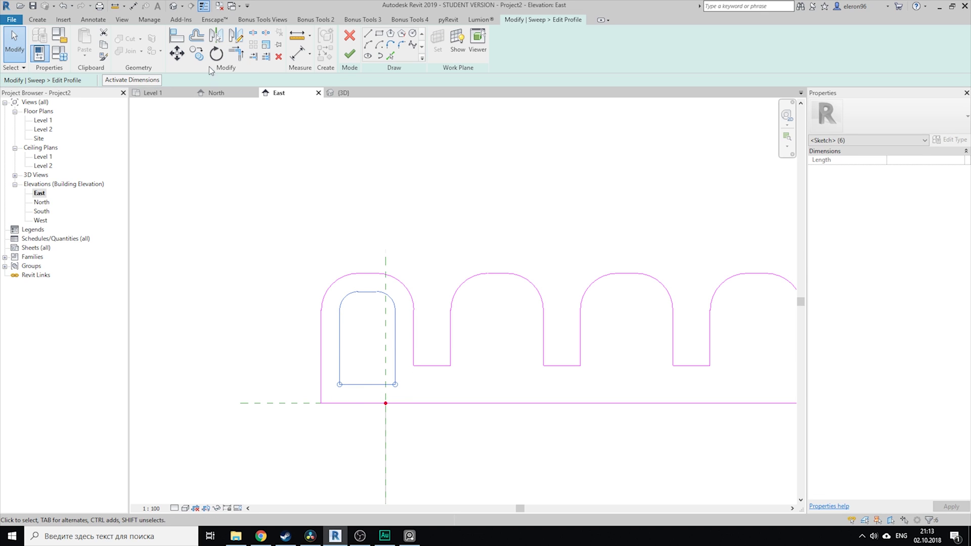
left_click(197, 53)
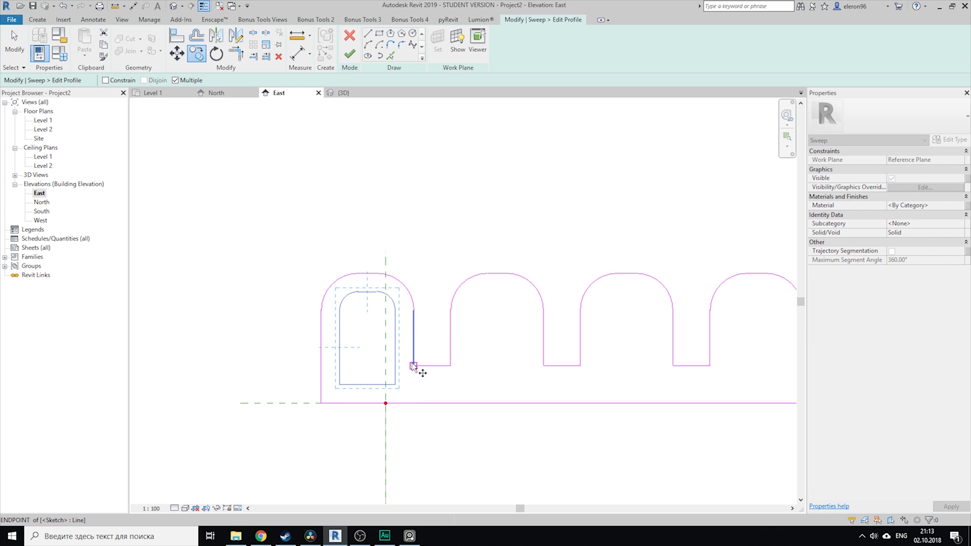
left_click(413, 366)
left_click(544, 366)
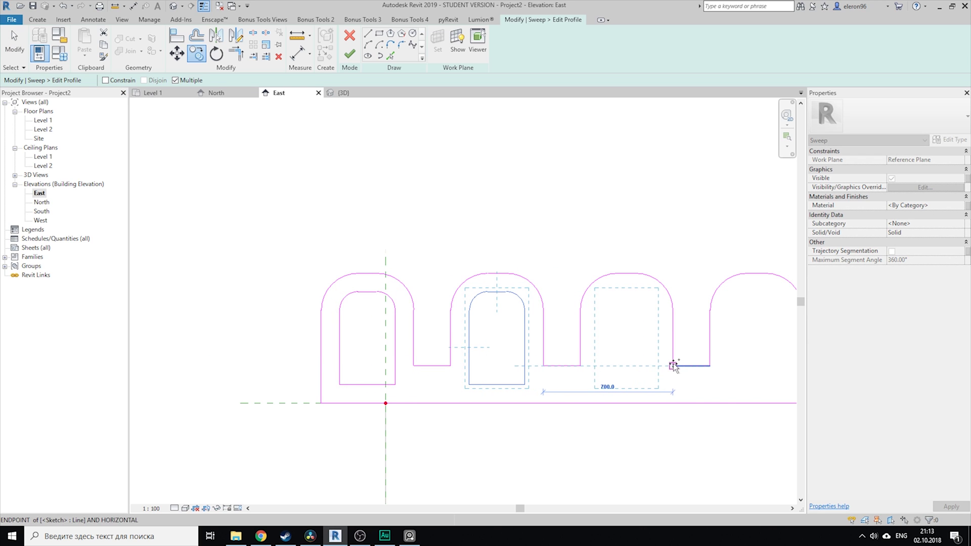
middle_click_drag(673, 366, 508, 344)
left_click(516, 341)
mouse_move(626, 352)
middle_mouse_down()
mouse_move(578, 357)
mouse_move(629, 343)
middle_mouse_up()
left_click(629, 343)
key("Escape")
scroll(665, 340, "down", 4)
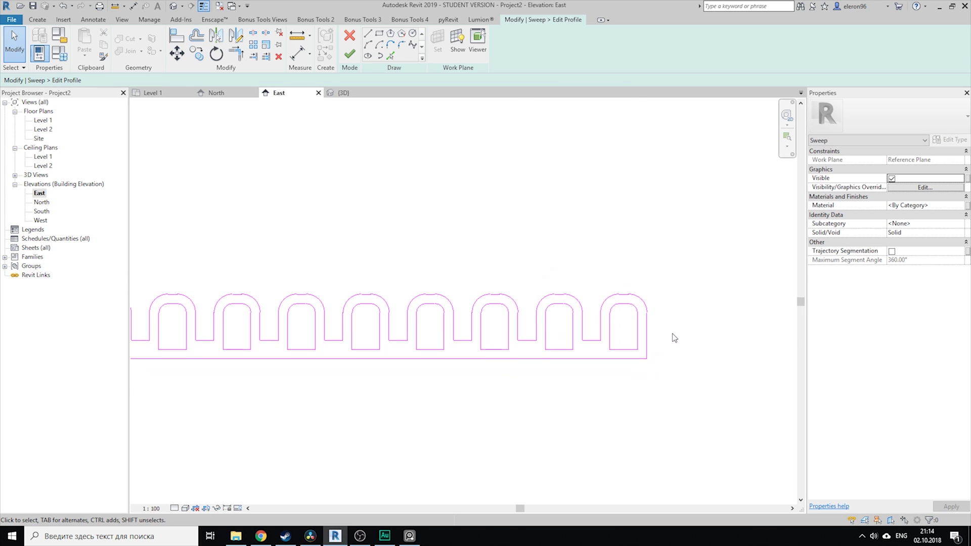
scroll(674, 338, "down", 2)
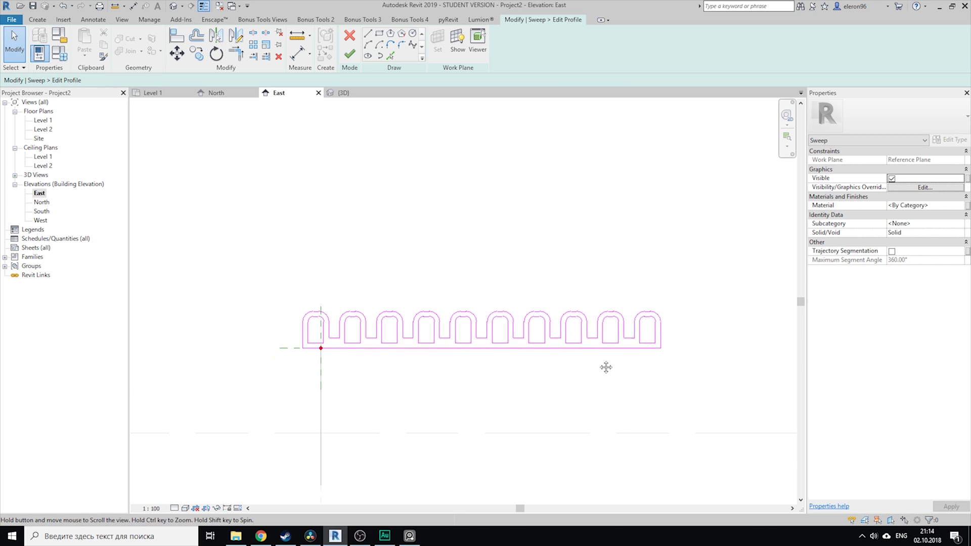
- Browse the project materials for the sweep and select the Default material
left_click(960, 207)
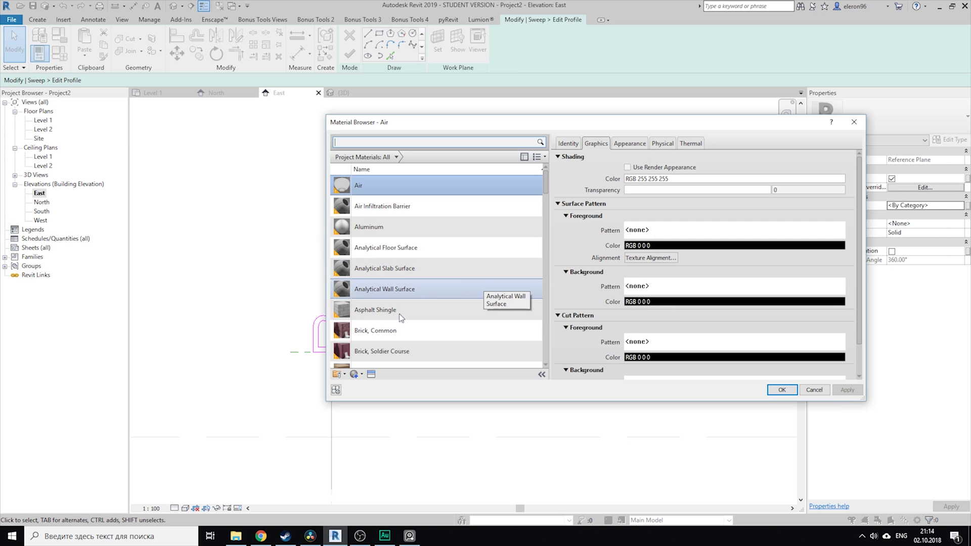
left_click(468, 311)
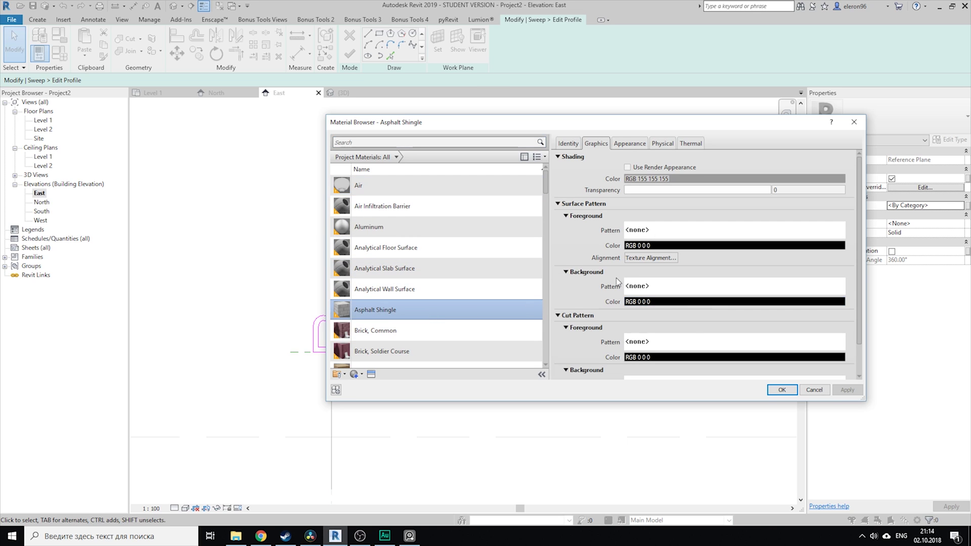
scroll(438, 250, "down", 5)
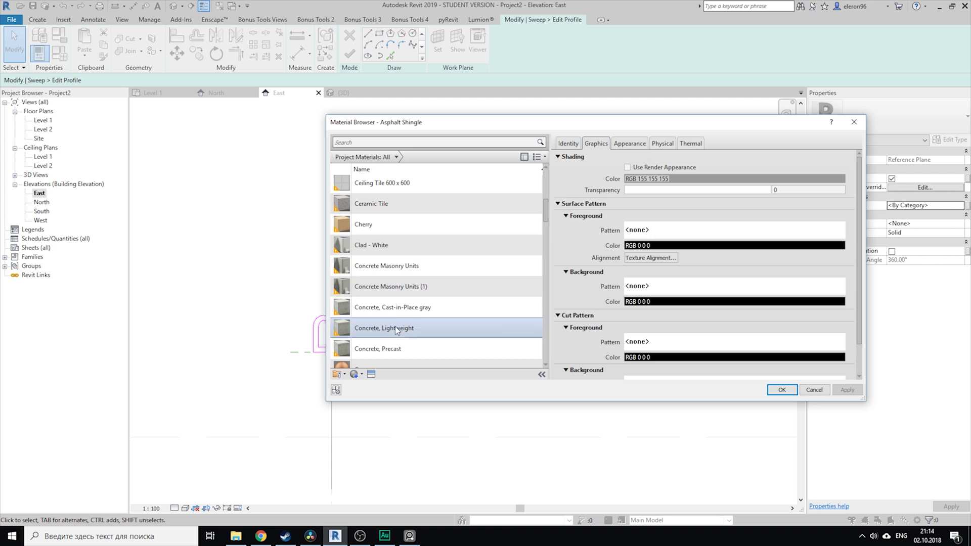
scroll(413, 321, "down", 5)
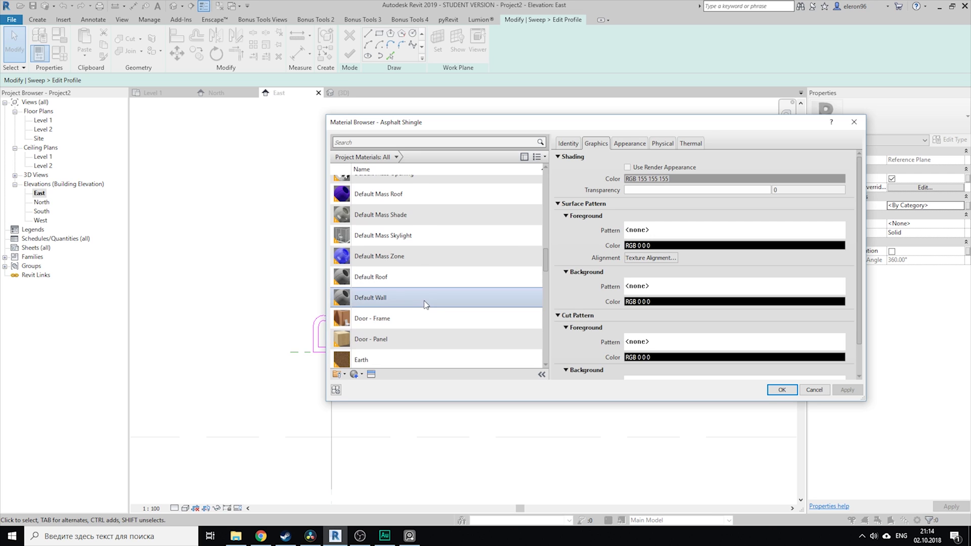
left_click(425, 300)
scroll(440, 319, "down", 3)
scroll(445, 321, "down", 4)
scroll(414, 302, "up", 2)
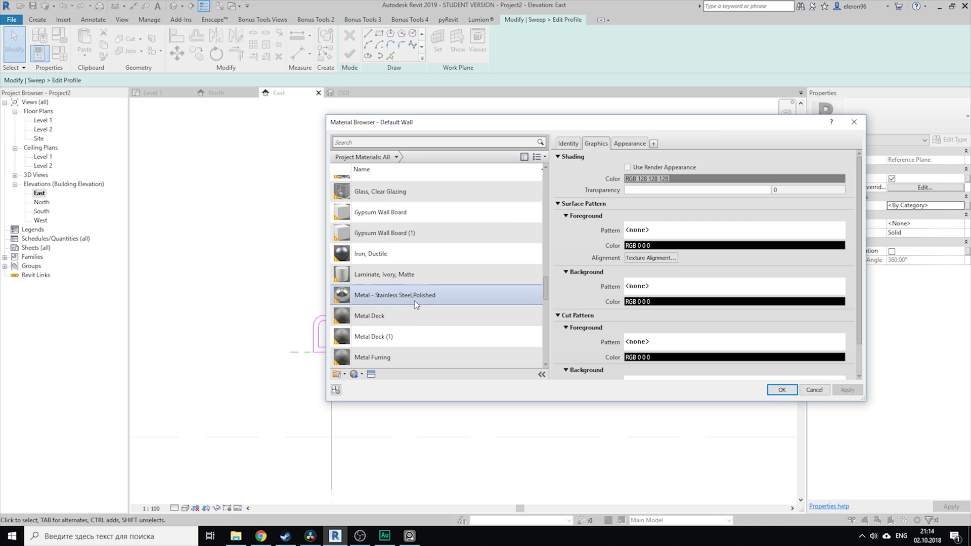
left_click(413, 330)
scroll(439, 309, "down", 10)
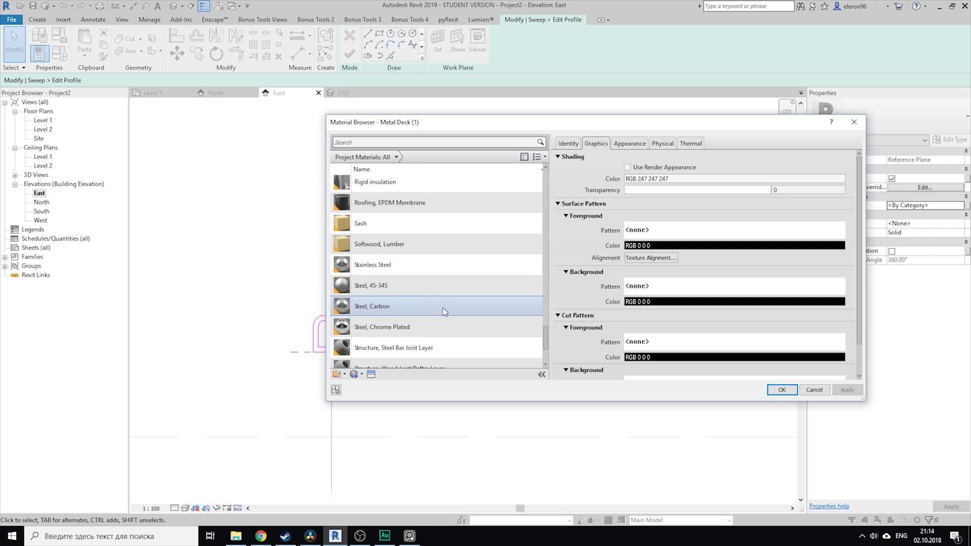
left_click(442, 232)
scroll(466, 252, "up", 12)
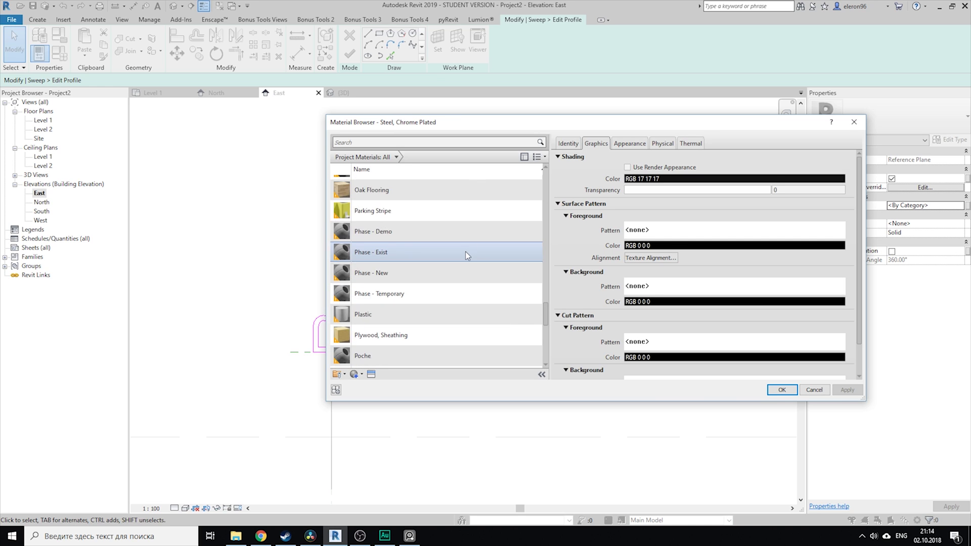
scroll(465, 253, "up", 3)
scroll(431, 265, "down", 2)
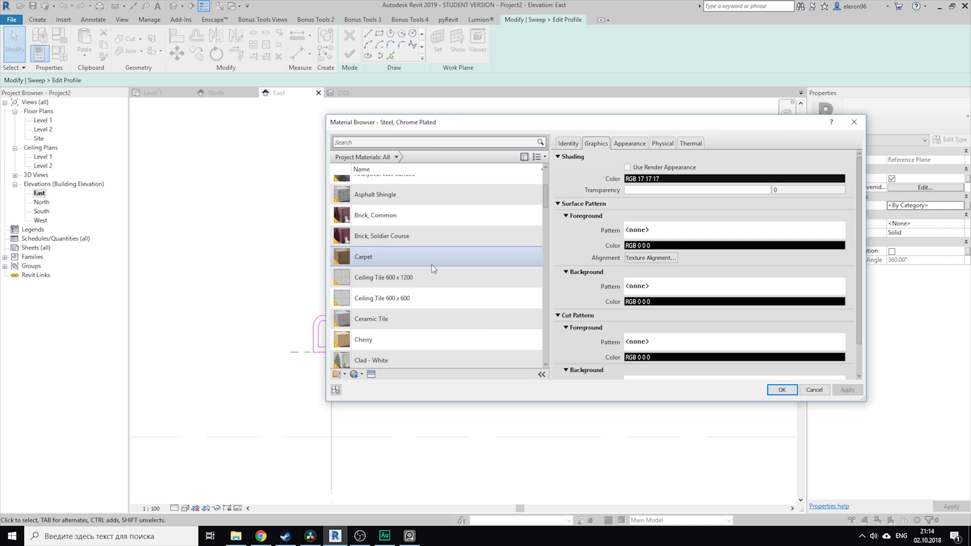
scroll(432, 260, "down", 5)
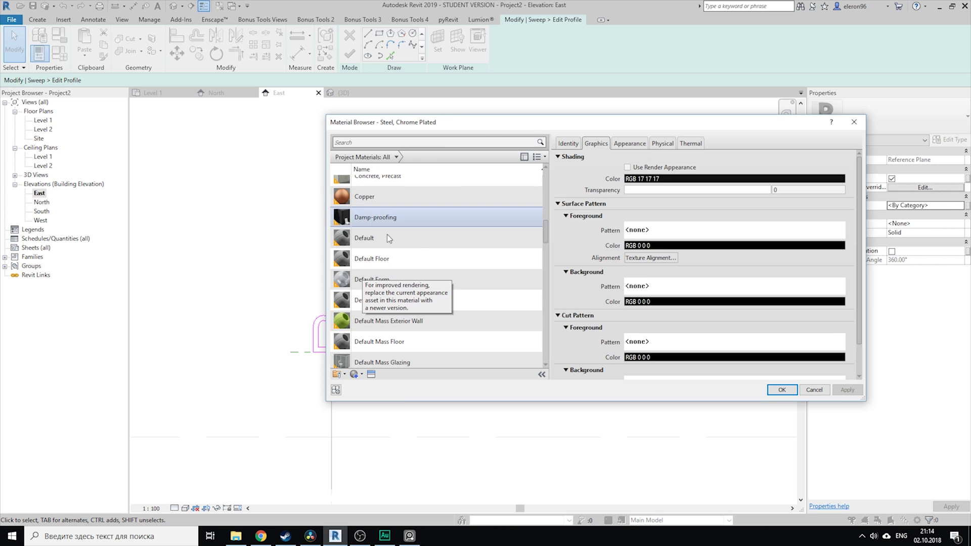
left_click(404, 238)
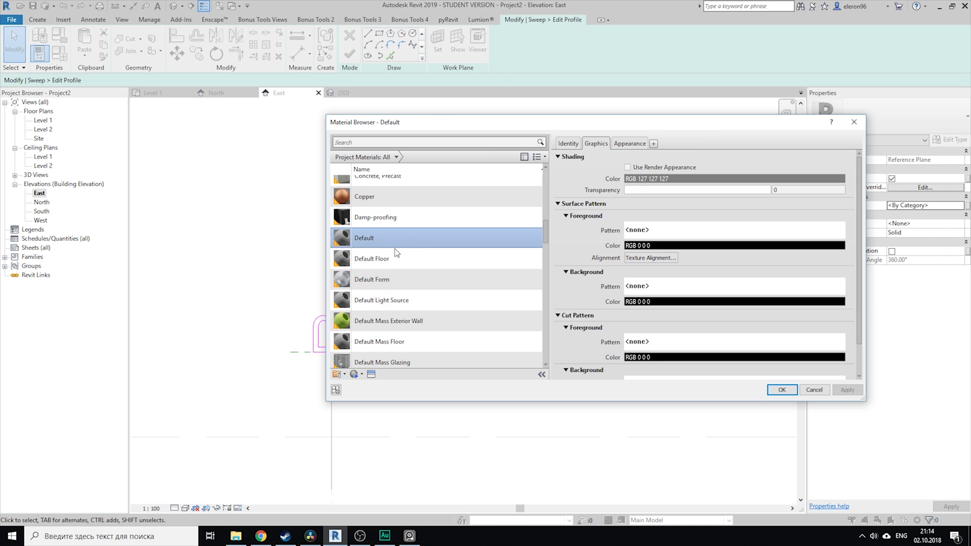
- Set the Default material's cut foreground pattern to Brickwork and assign the material to the sweep
left_click(690, 231)
left_click(673, 152)
left_click(684, 346)
scroll(666, 248, "down", 1)
left_click(608, 245)
left_click(615, 358)
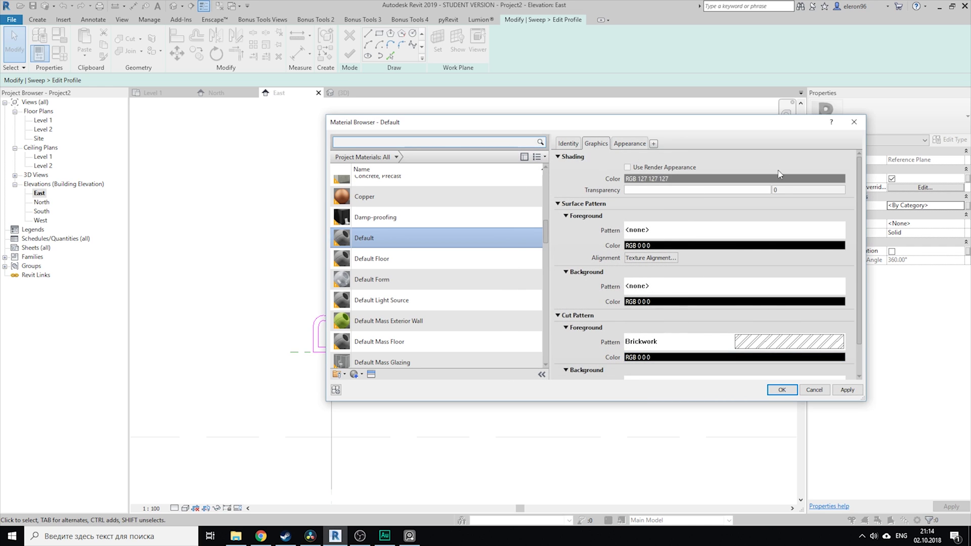
left_click(788, 392)
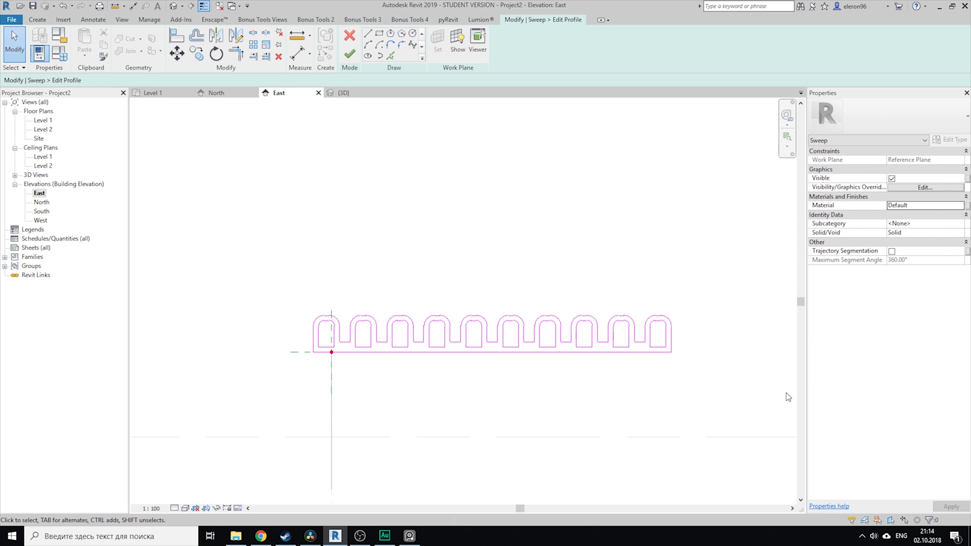
- Finish the ribbed profile and the sweep, check the shell in the 3D view, and finish the in-place model
left_click(350, 54)
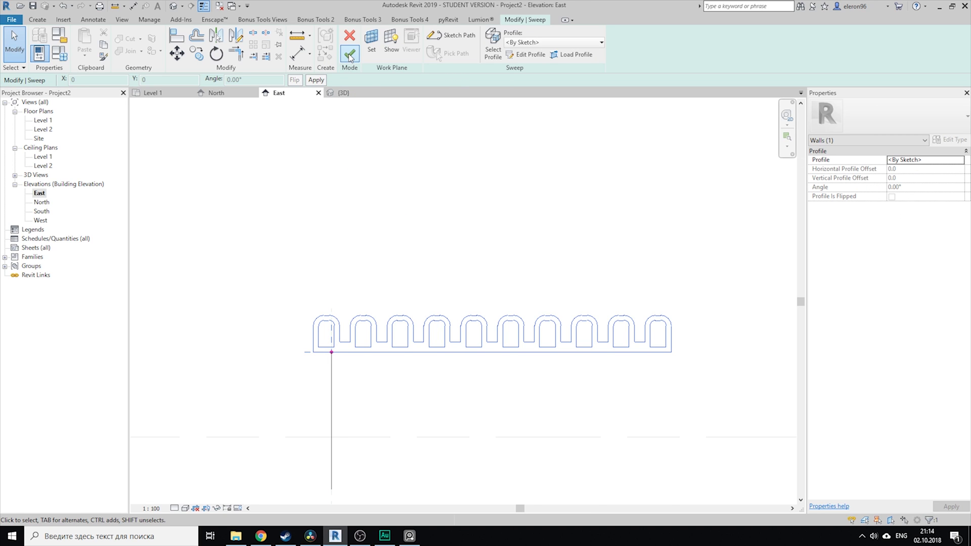
left_click(349, 54)
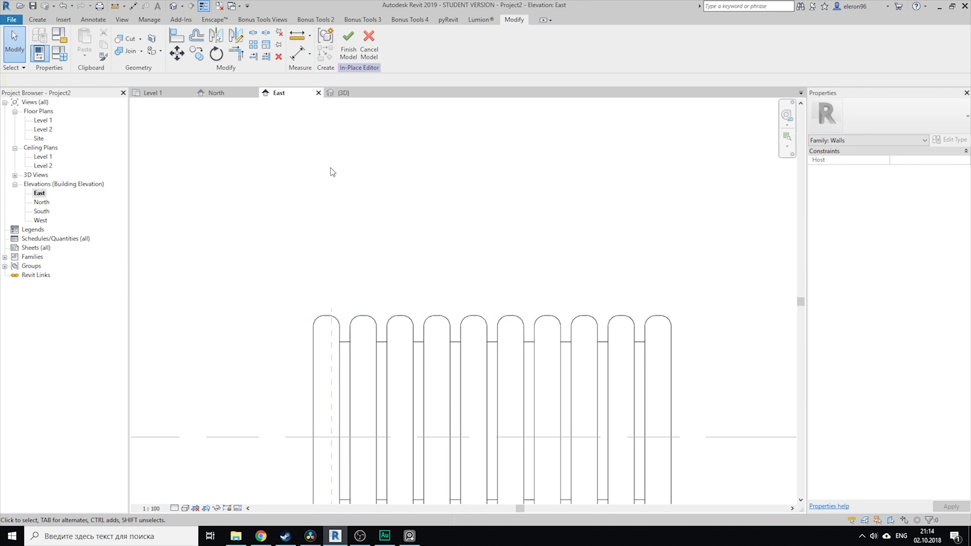
left_click(331, 94)
middle_click_drag(484, 182, 580, 300, "shift")
scroll(511, 319, "up", 3)
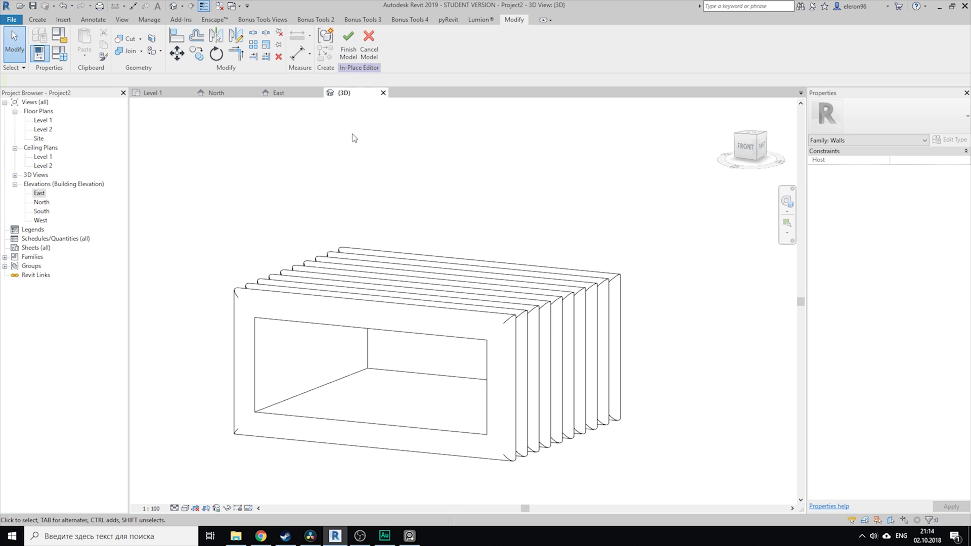
left_click(347, 50)
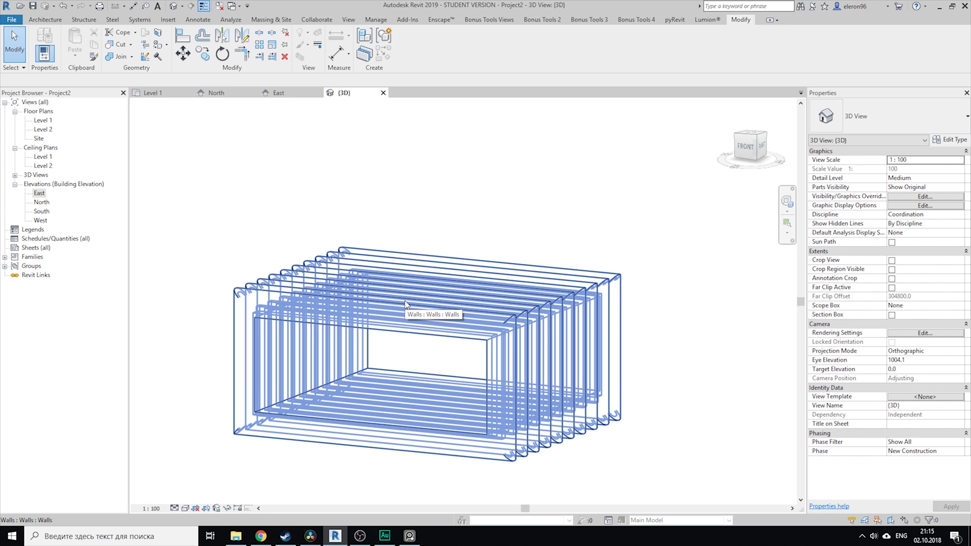
- Reopen the in-place wall's sweep and its rectangular path sketch for editing
double_click(404, 303)
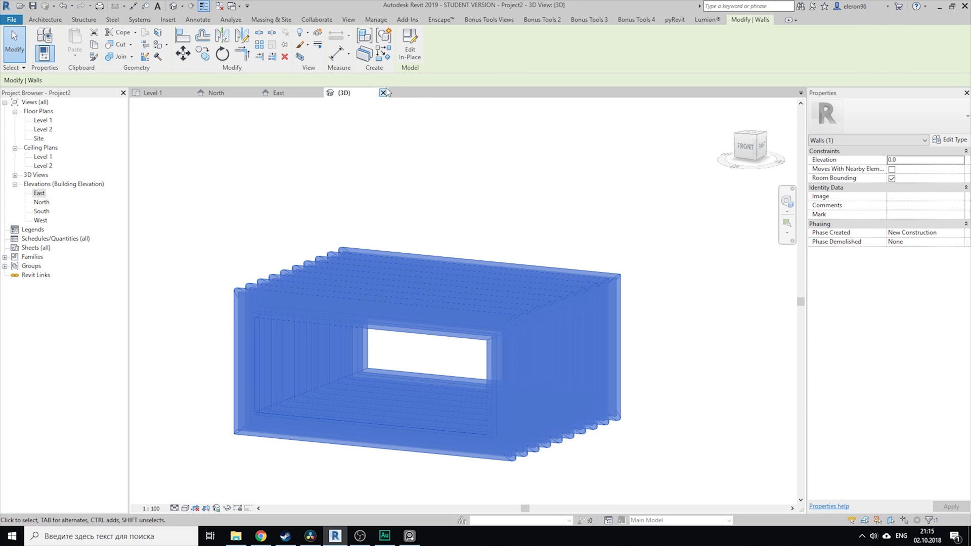
left_click(398, 167)
left_click(408, 299)
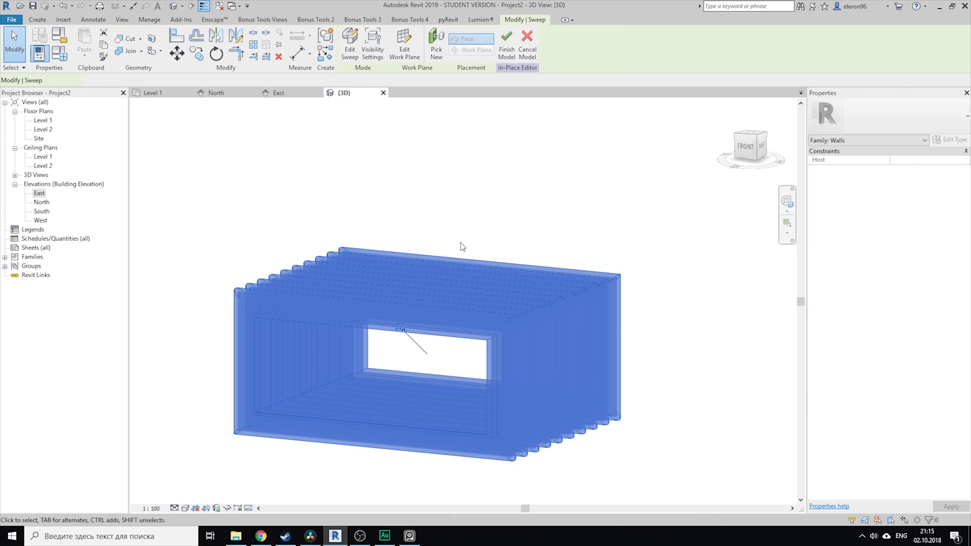
left_click(354, 47)
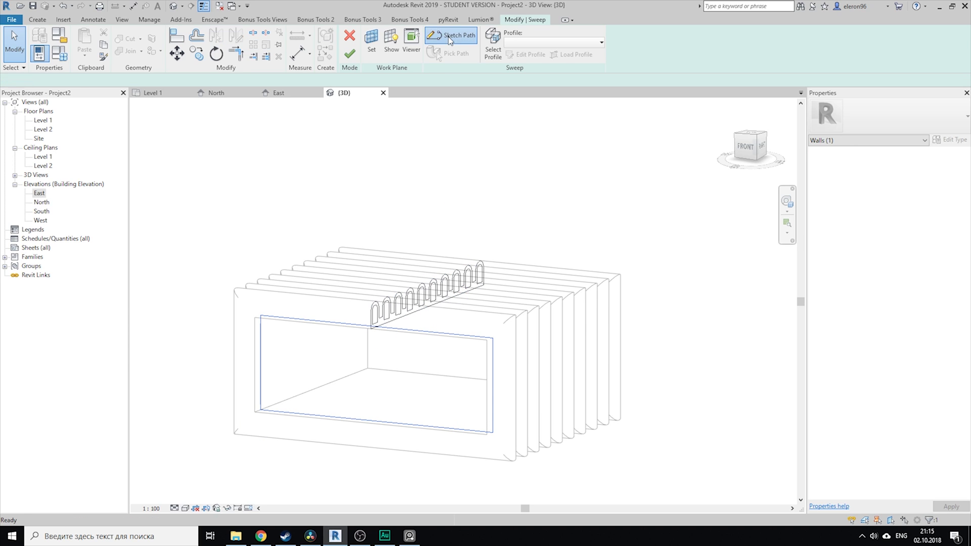
left_click(438, 35)
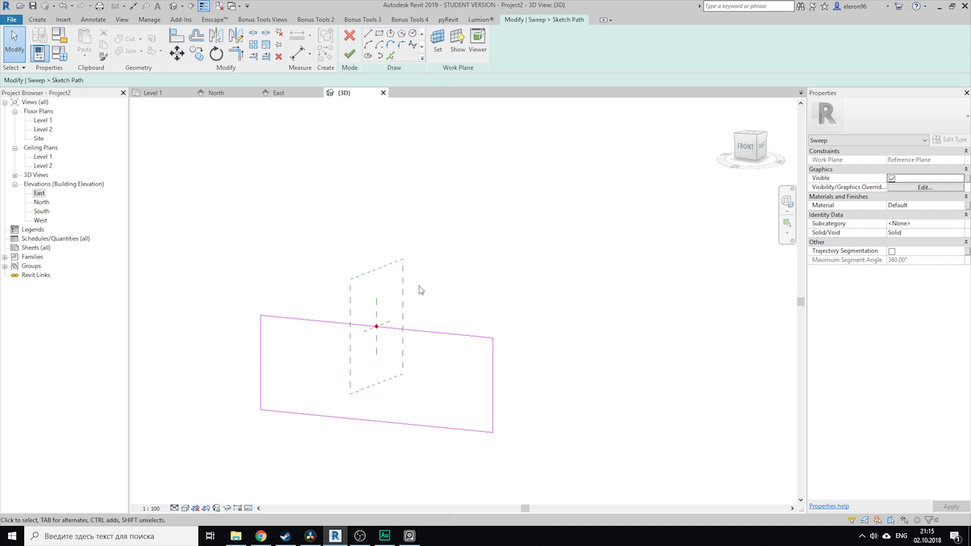
- Try a fillet arc with a 1200 radius on the path's upper-left corner, and undo it
left_click(402, 46)
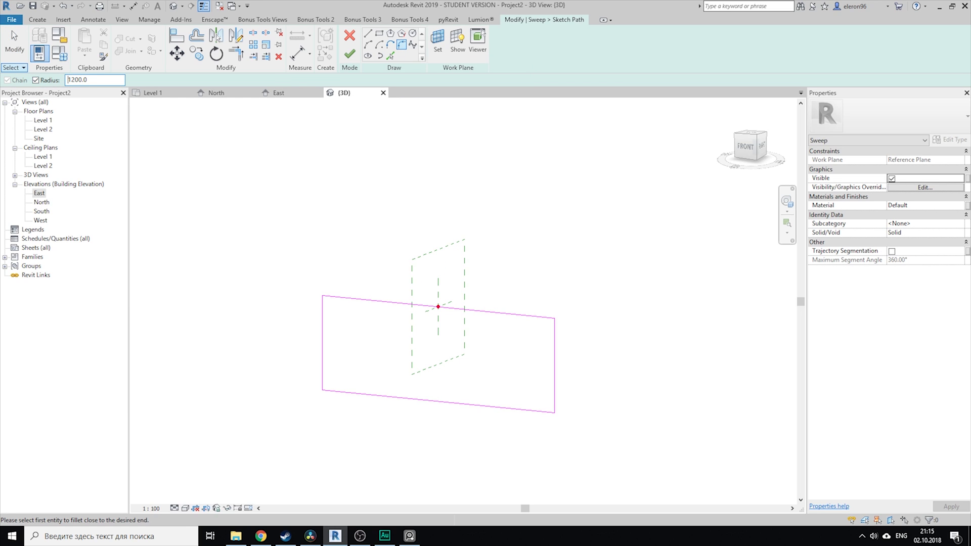
left_click(328, 297)
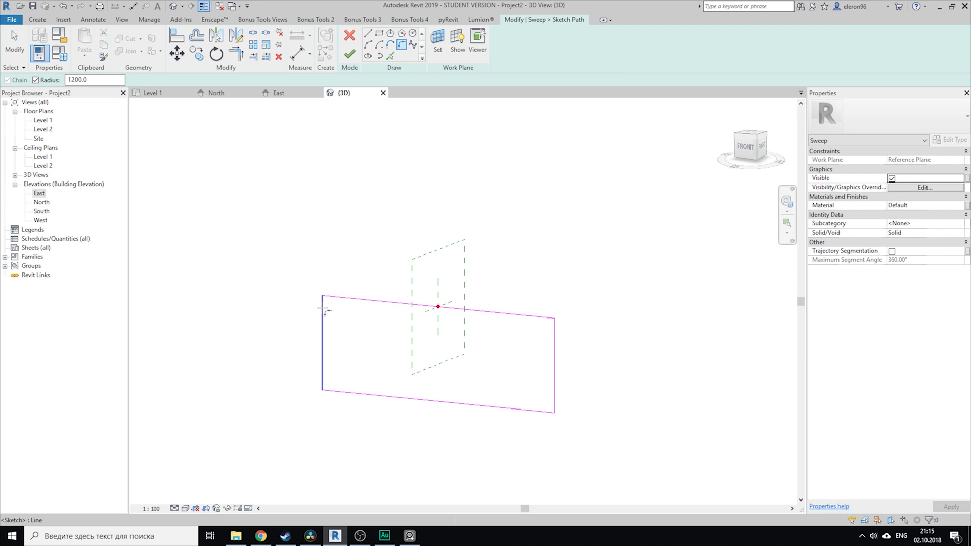
left_click(323, 314)
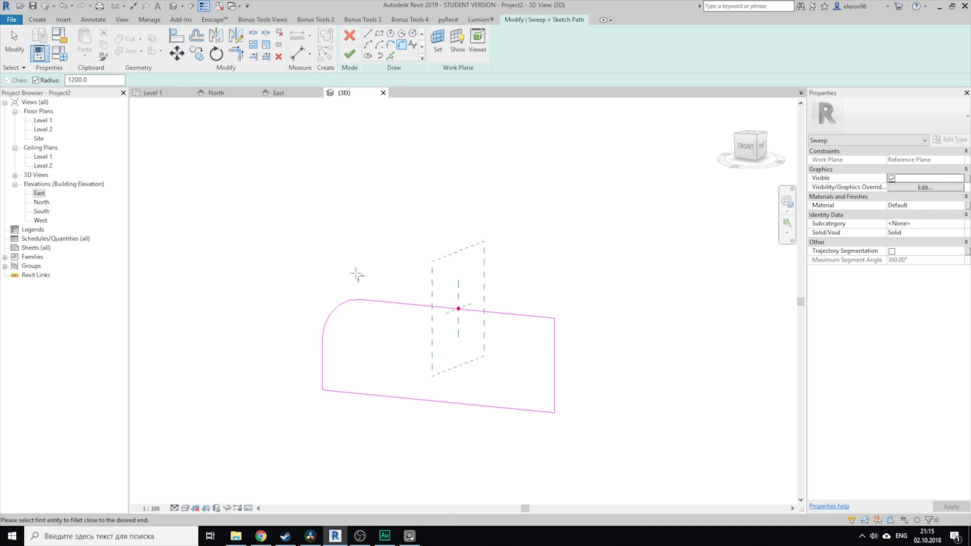
key("ctrl+z")
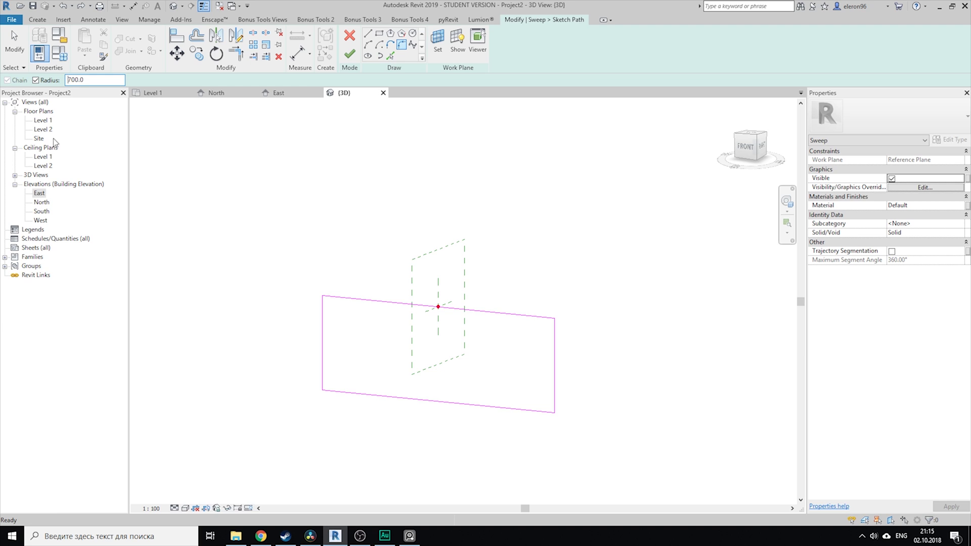
- Fillet all four corners of the sweep path with a 700 radius, and finish the path and the sweep
left_click(335, 297)
left_click(323, 312)
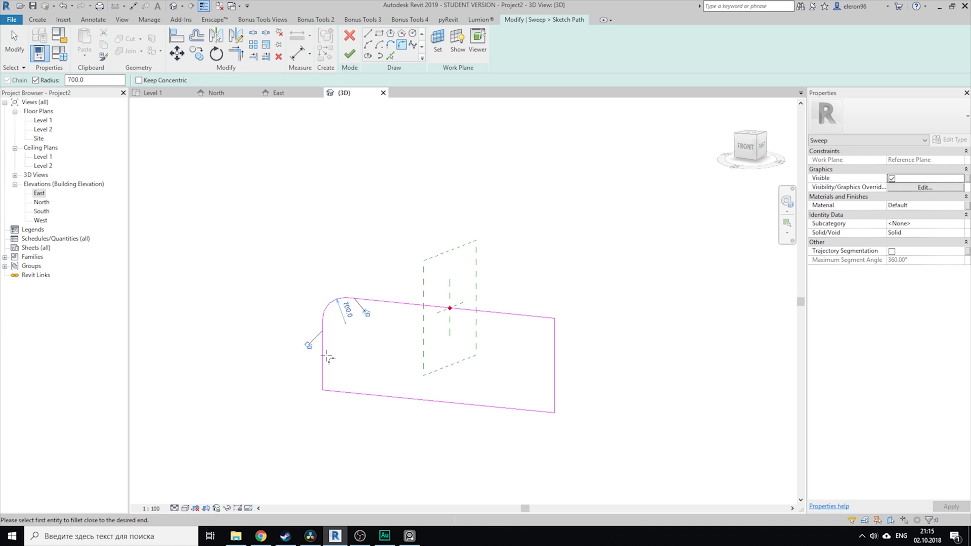
left_click(327, 357)
left_click(336, 392)
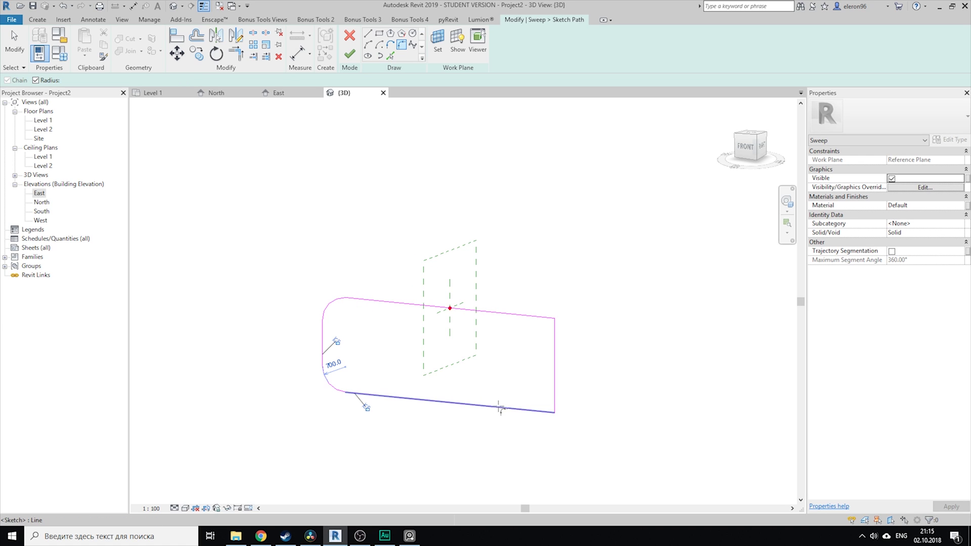
left_click(555, 390)
left_click(531, 408)
left_click(554, 349)
left_click(526, 315)
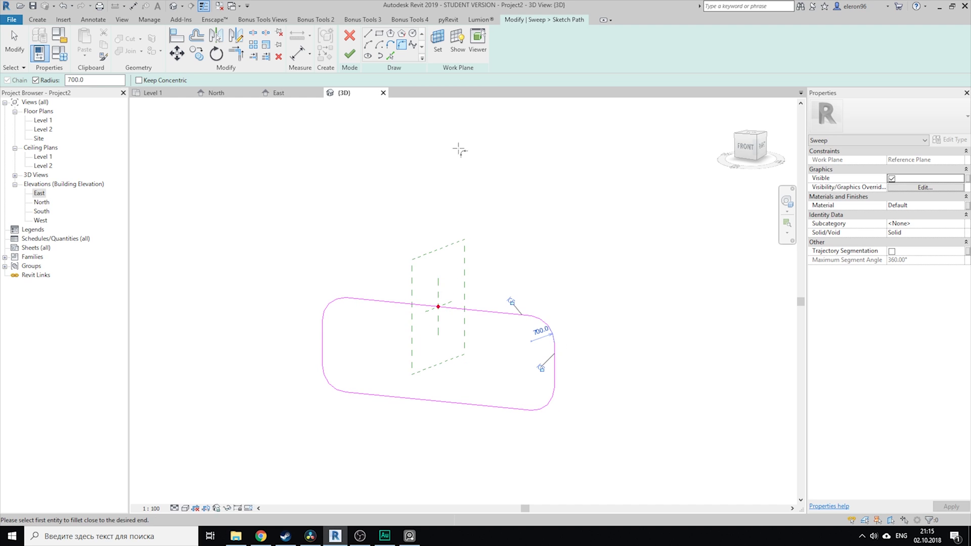
left_click(349, 54)
left_click(349, 53)
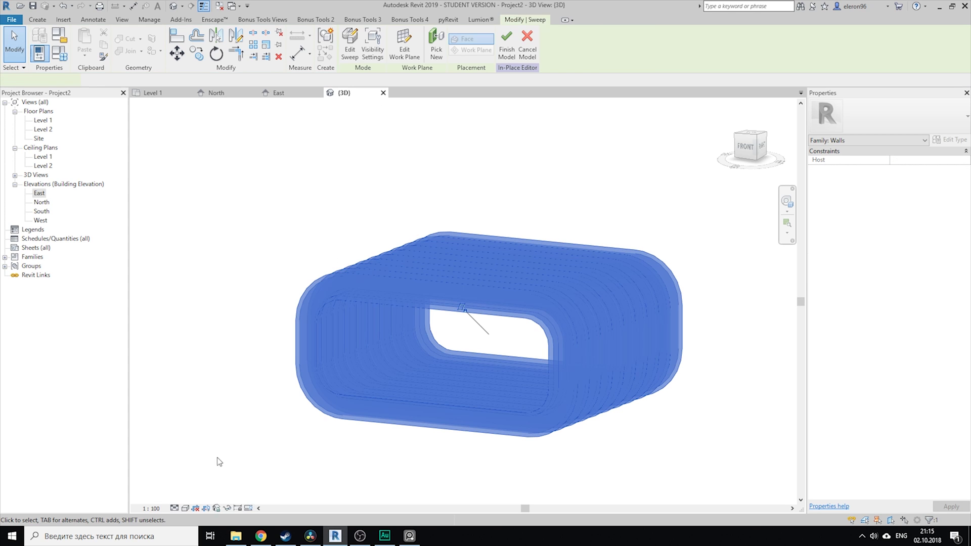
- Set the 3D view's visual style to Shaded and compare the rounded shell with the reference photo
left_click(186, 508)
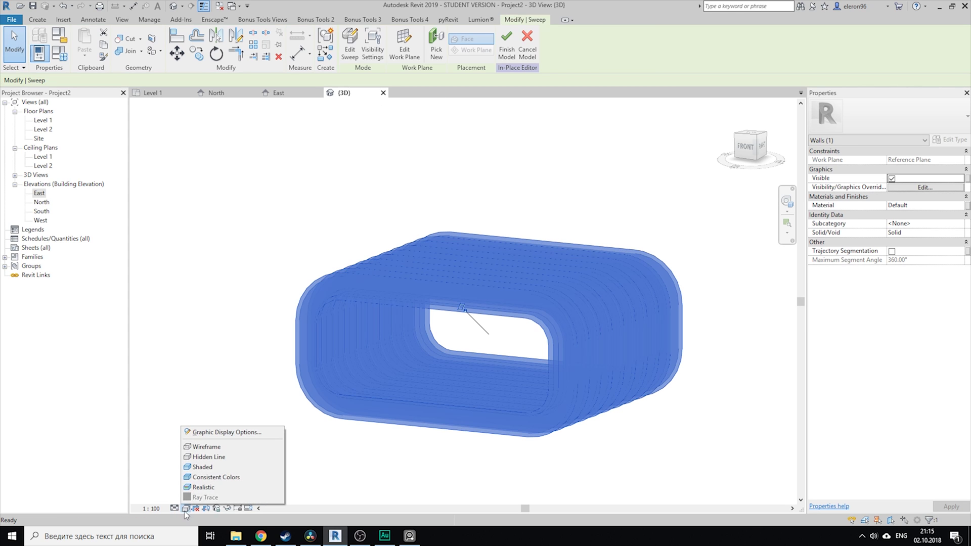
left_click(202, 467)
left_click(241, 371)
middle_click_drag(451, 446, 464, 431, "shift")
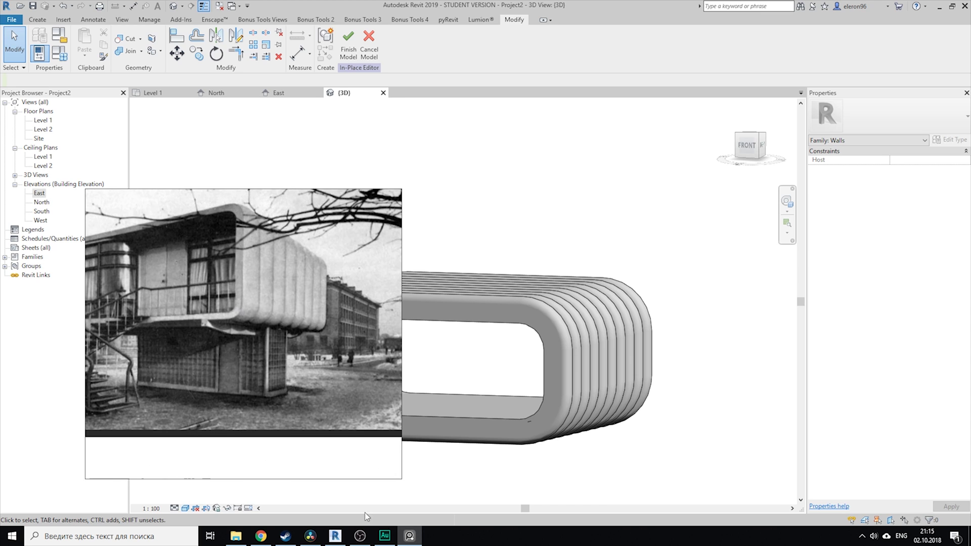
- Reopen the sweep's path sketch and reduce the radius of the upper-left and lower-left corner arcs
left_click(473, 324)
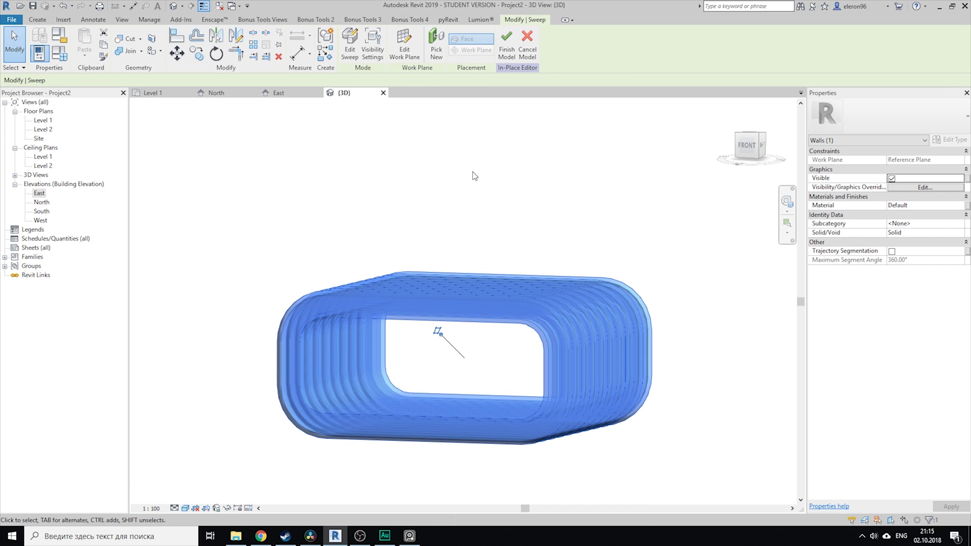
left_click(349, 49)
left_click(491, 44)
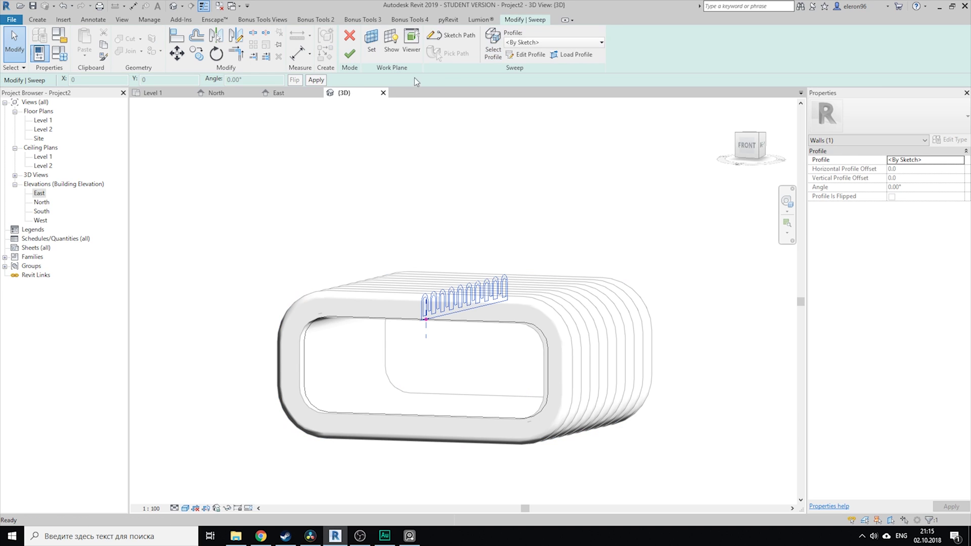
left_click(443, 37)
left_click(310, 322)
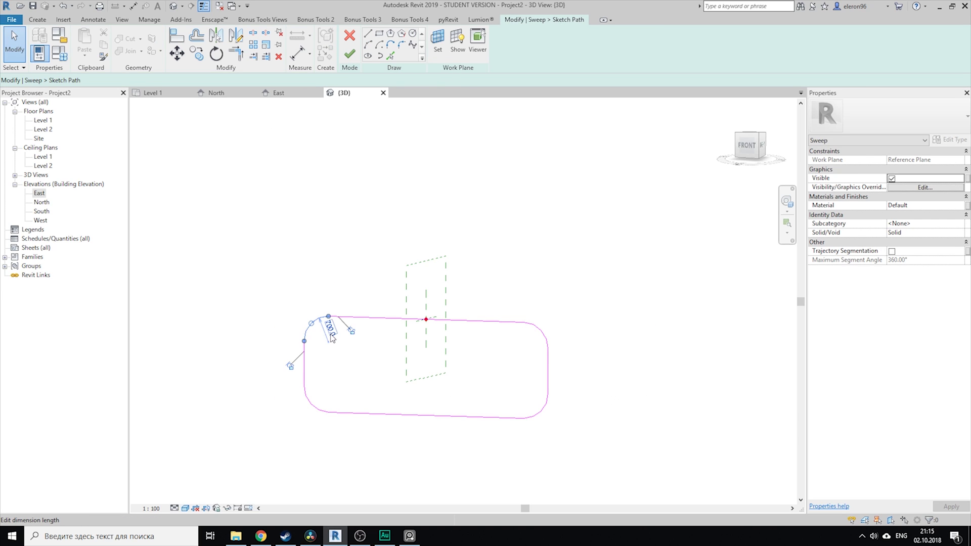
left_click(331, 335)
key("Return")
left_click(306, 388)
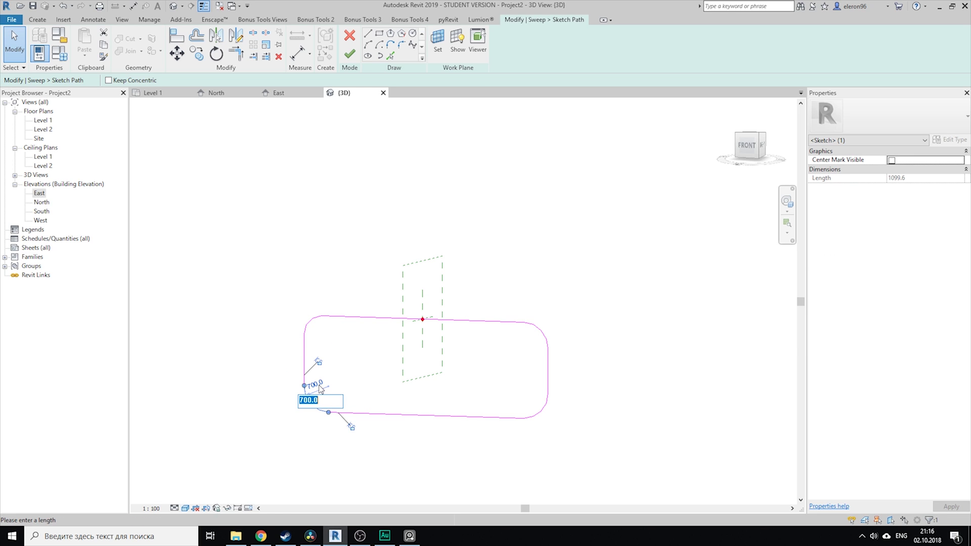
key("Escape")
- Set the radius of the upper-right and lower-right corner arcs of the sweep path to 500
left_click(540, 330)
left_click_drag(537, 338, 537, 335)
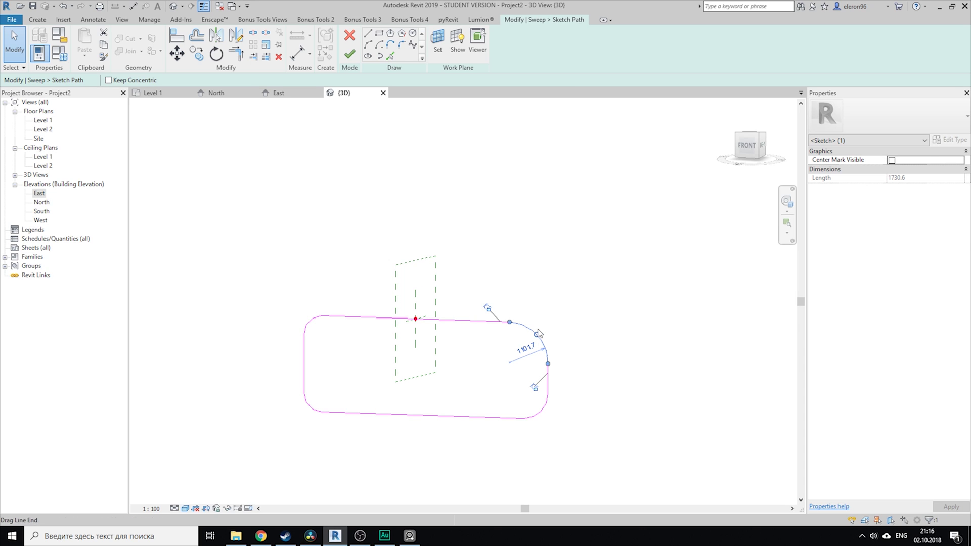
key("Escape")
left_click(535, 329)
left_click(526, 336)
type("500")
key("Return")
left_click_drag(513, 387, 587, 446)
left_click(536, 402)
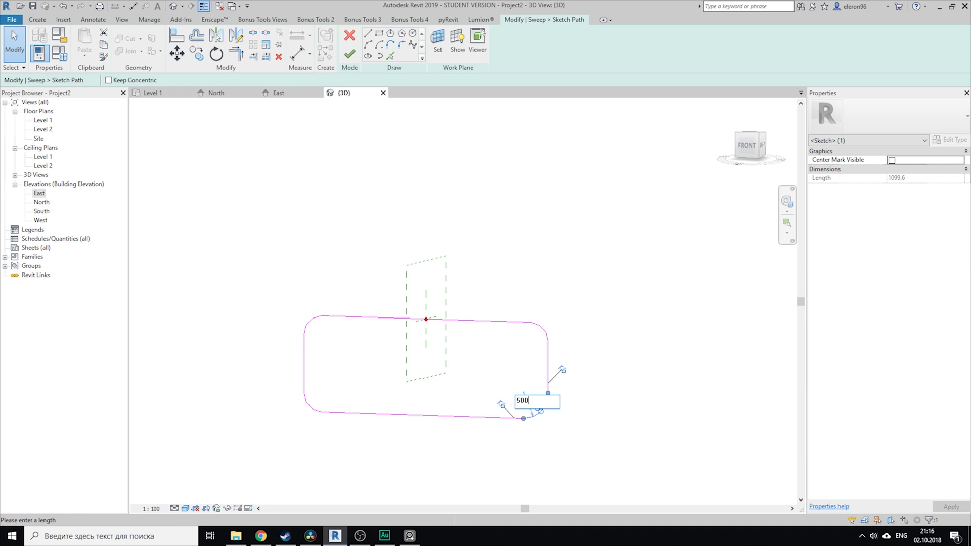
key("Return")
- Finish the path sketch, the sweep and the in-place wall model
left_click(349, 54)
left_click(350, 54)
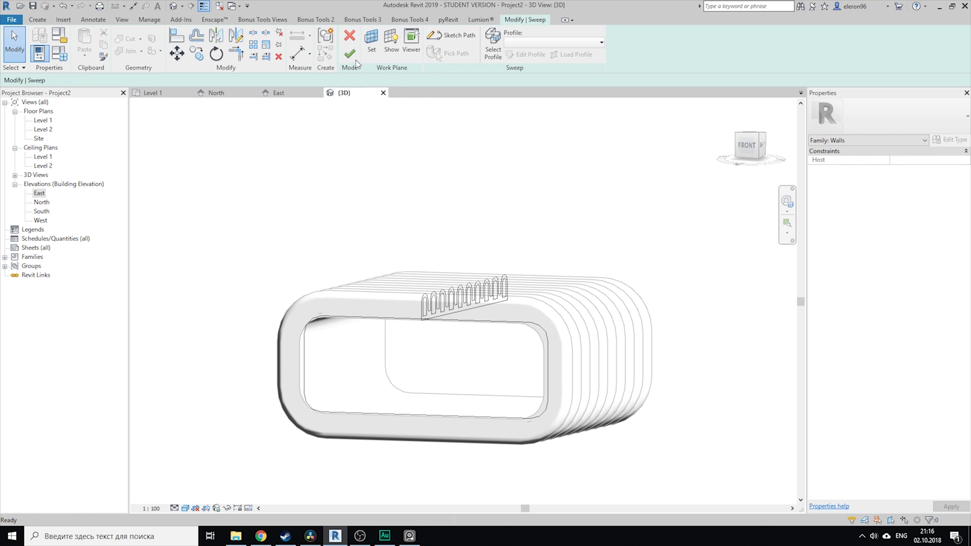
left_click(354, 59)
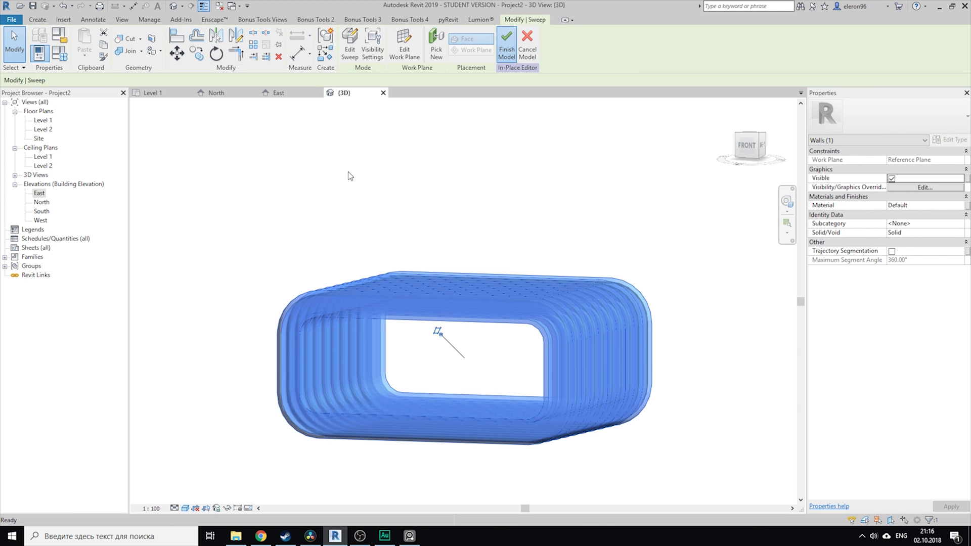
middle_click_drag(347, 174, 335, 219, "shift")
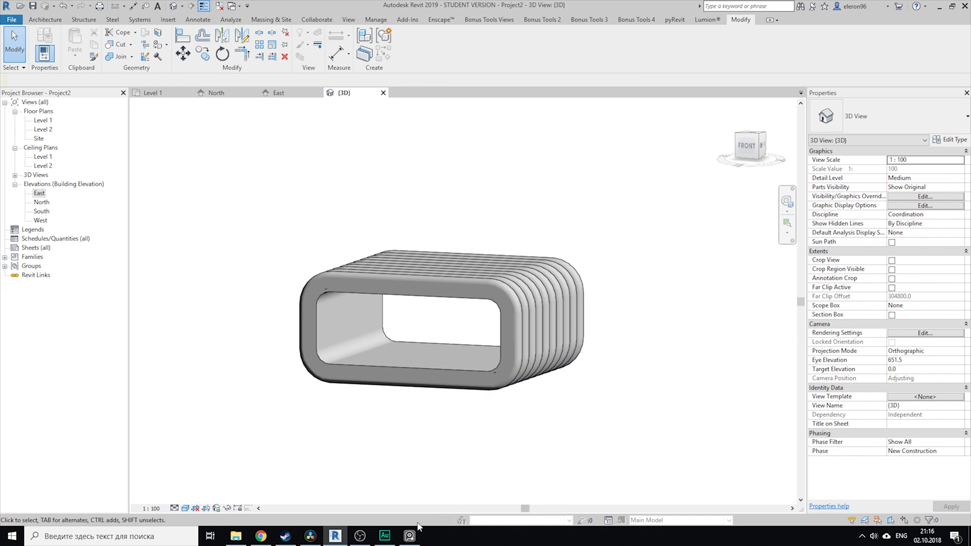
- Compare the shell's corner rounding with the reference photos of the house, and close the image viewer
left_click(408, 536)
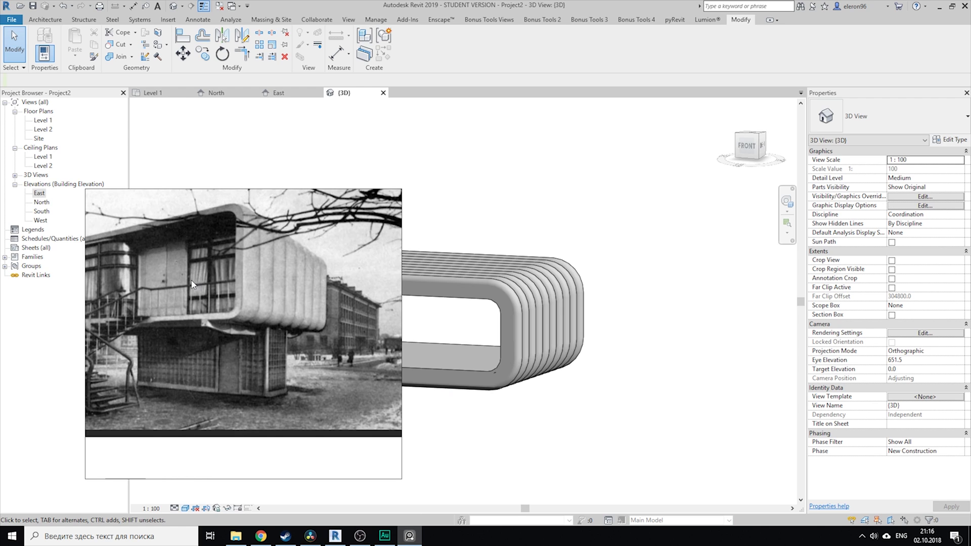
left_click_drag(192, 285, 309, 292)
key("Right")
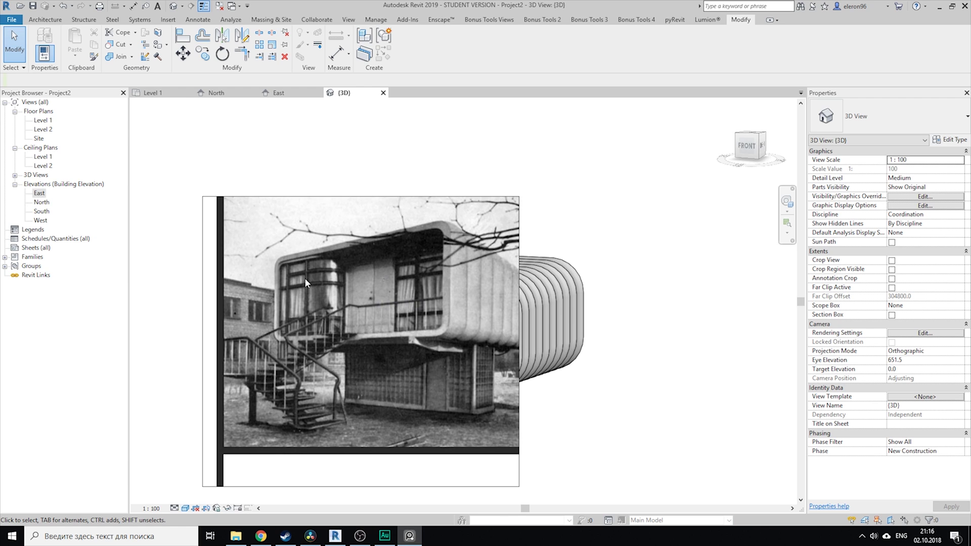
key("Escape")
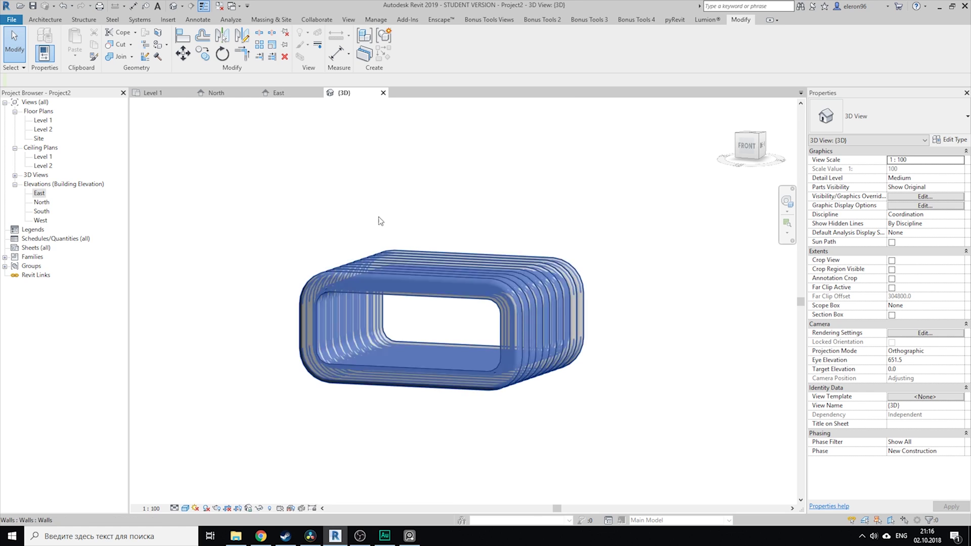
- Open the Level 2 floor plan and examine the shell's cut ribs and front edge
left_click(151, 93)
middle_click_drag(428, 275, 344, 276)
scroll(406, 269, "down", 3)
scroll(408, 268, "up", 3)
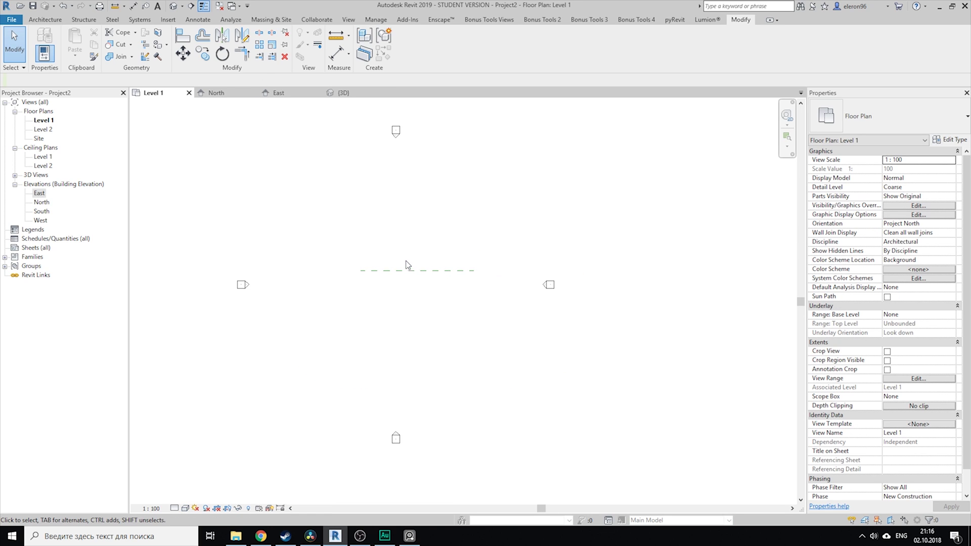
double_click(43, 129)
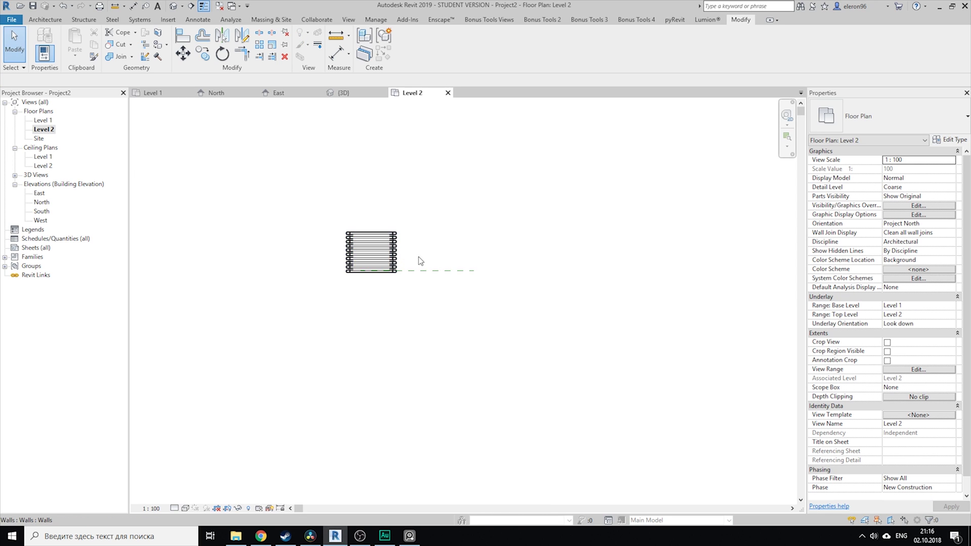
scroll(365, 269, "up", 5)
middle_click_drag(347, 277, 448, 414)
scroll(291, 344, "up", 5)
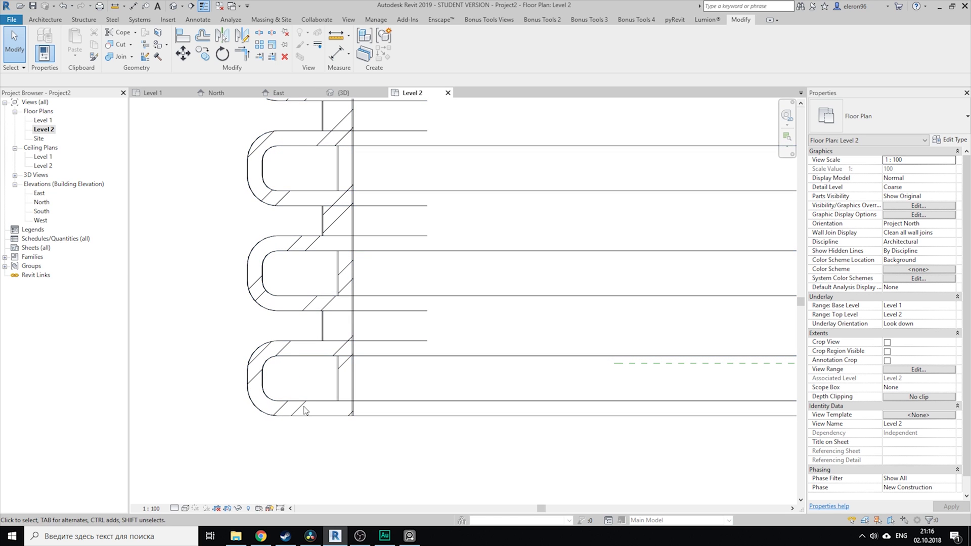
scroll(386, 410, "down", 5)
middle_click_drag(495, 420, 477, 403)
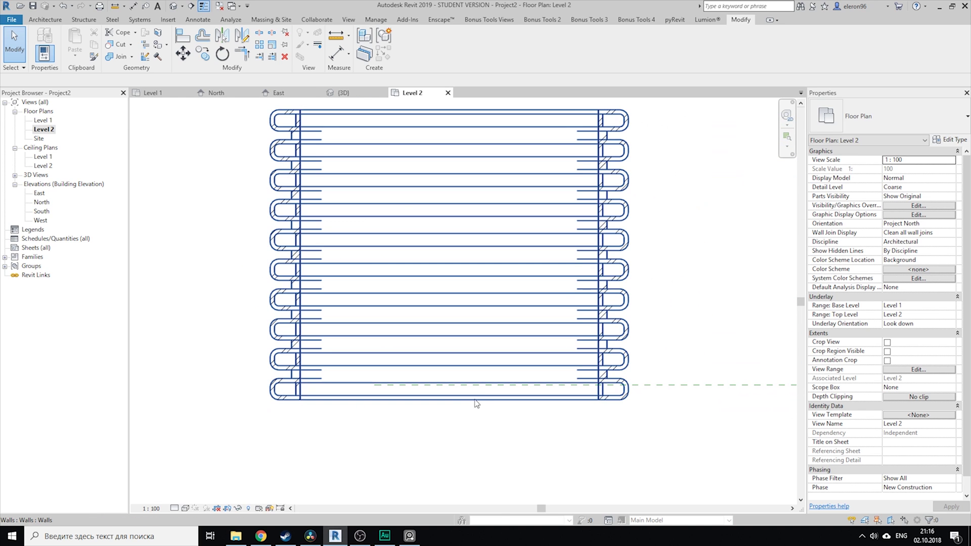
- Place a Storefront curtain wall, 7000 mm long, along the shell's front edge between the inner faces of its side walls on Level 2
left_click(45, 19)
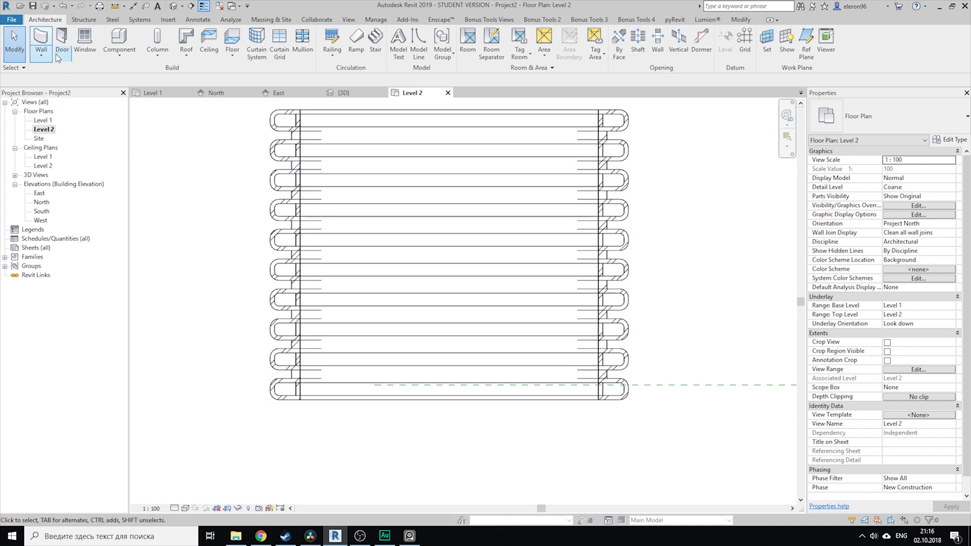
left_click(44, 41)
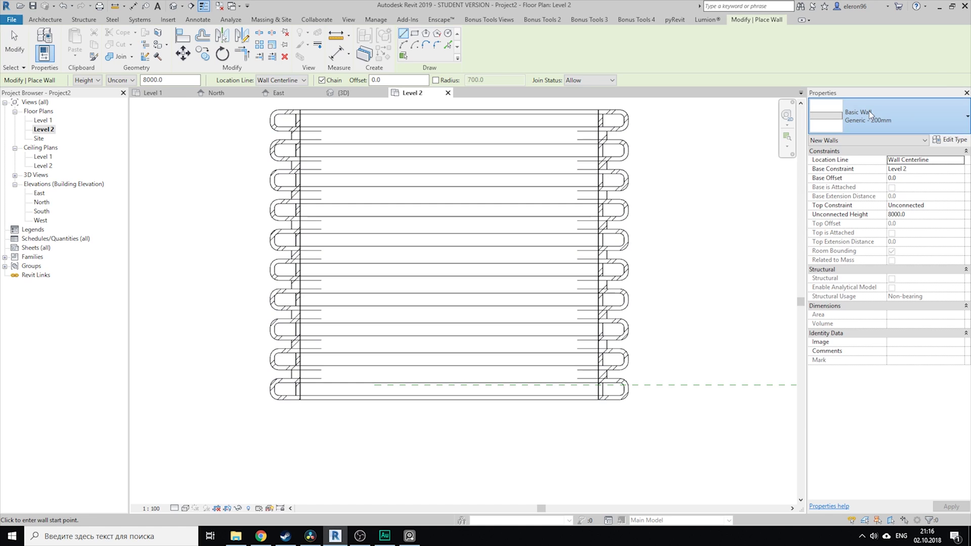
left_click(869, 111)
scroll(841, 211, "down", 5)
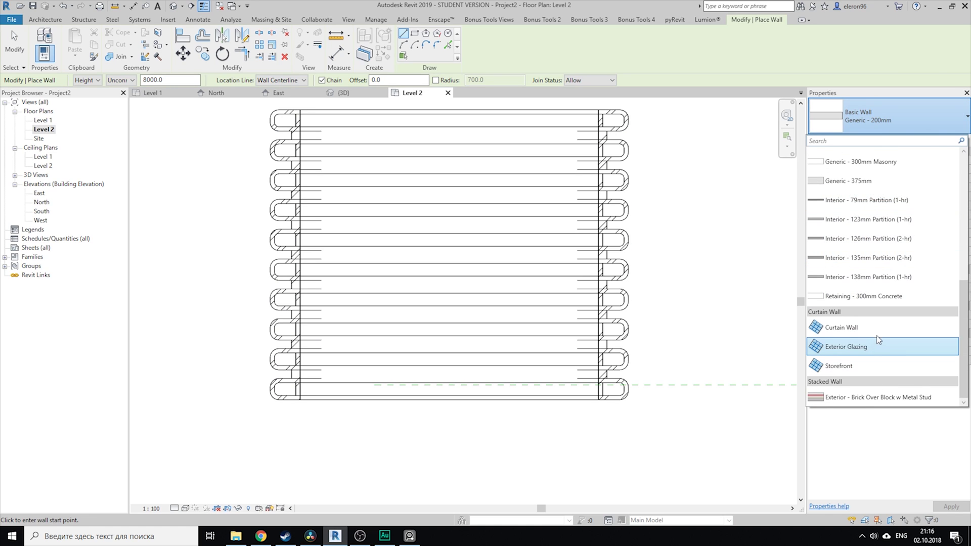
left_click(840, 365)
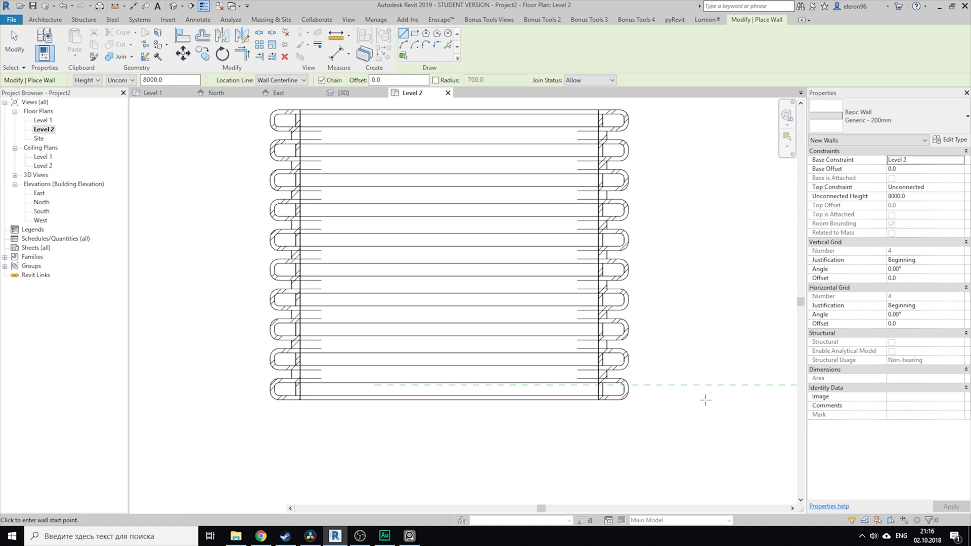
scroll(617, 404, "up", 2)
left_click(613, 392)
middle_click_drag(318, 381, 492, 334)
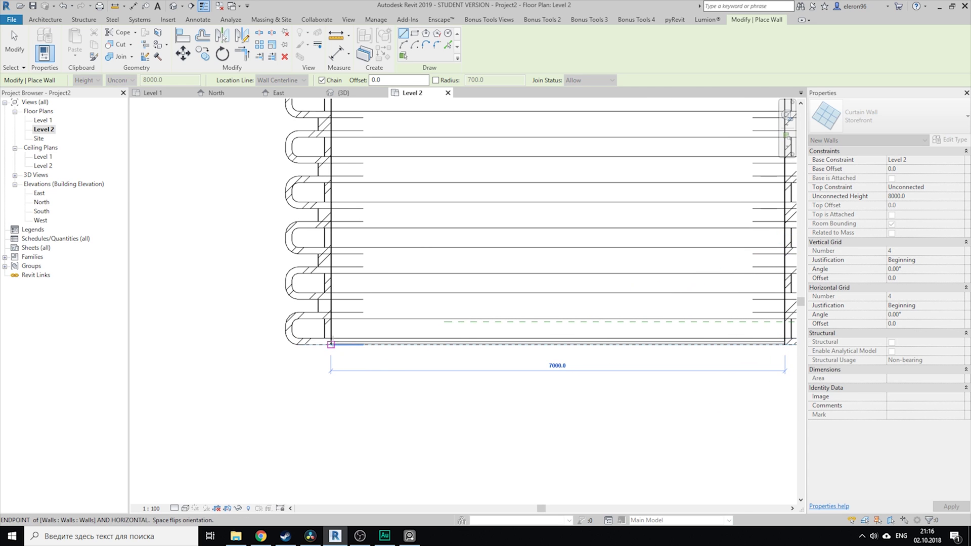
left_click(397, 367)
middle_click_drag(553, 386, 473, 412)
key("Escape")
key("Escape")
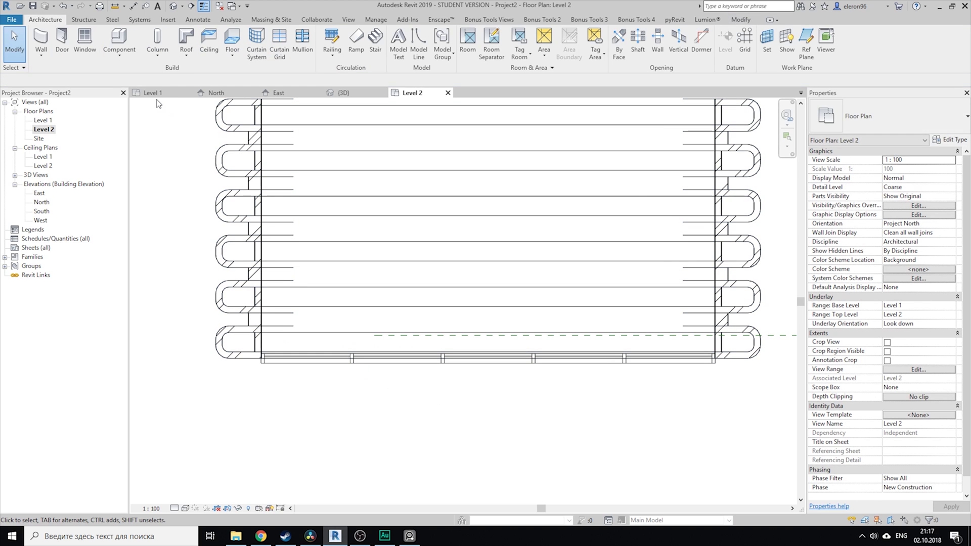
- In the 3D view, edit the profile of the front curtain wall and delete its rectangular outline
left_click(330, 92)
middle_click_drag(493, 344, 613, 368, "shift")
left_click(757, 148)
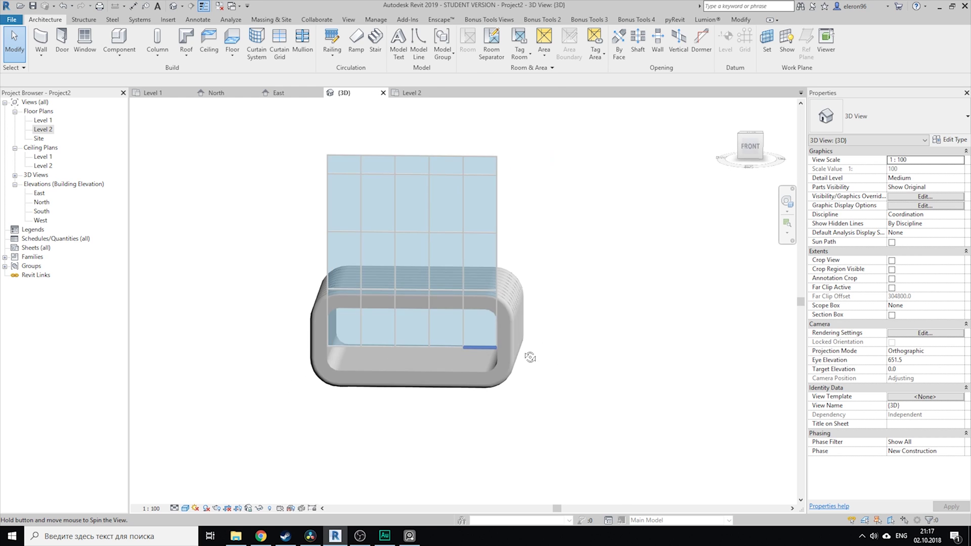
left_click(402, 321)
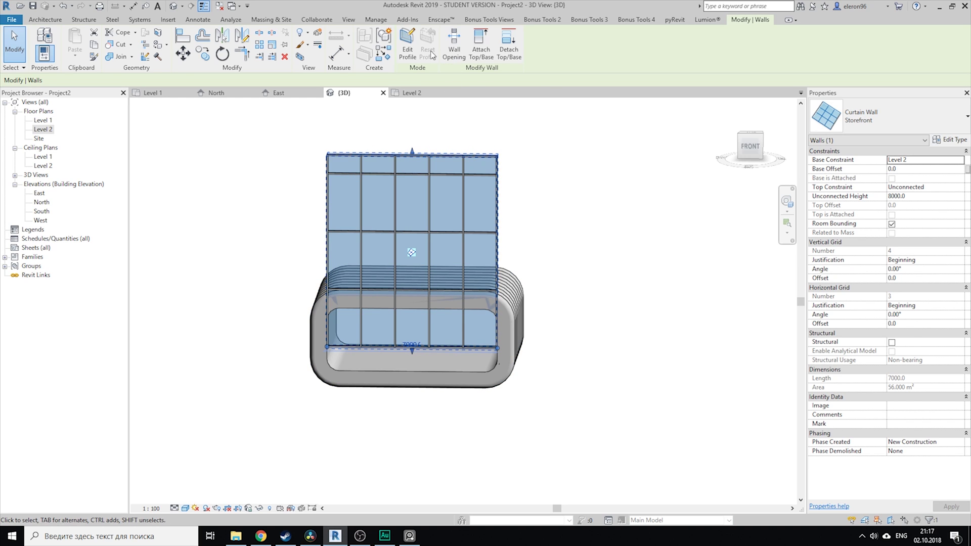
left_click(412, 44)
mouse_move(264, 115)
left_mouse_down()
mouse_move(558, 357)
mouse_move(637, 397)
left_mouse_up()
left_click(637, 397)
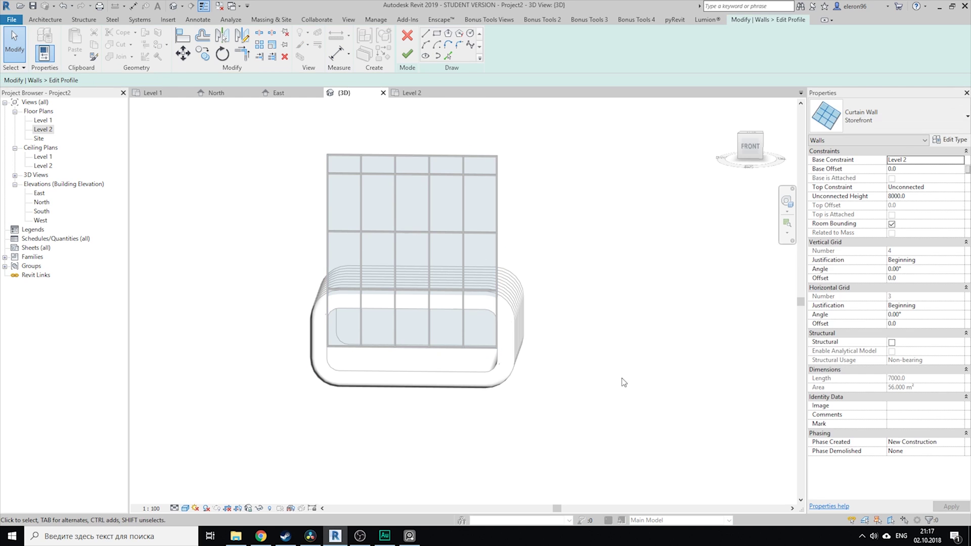
- Pick the whole chain of the shell's rounded inner opening edges as the curtain wall's profile, and finish the edit
left_click(448, 56)
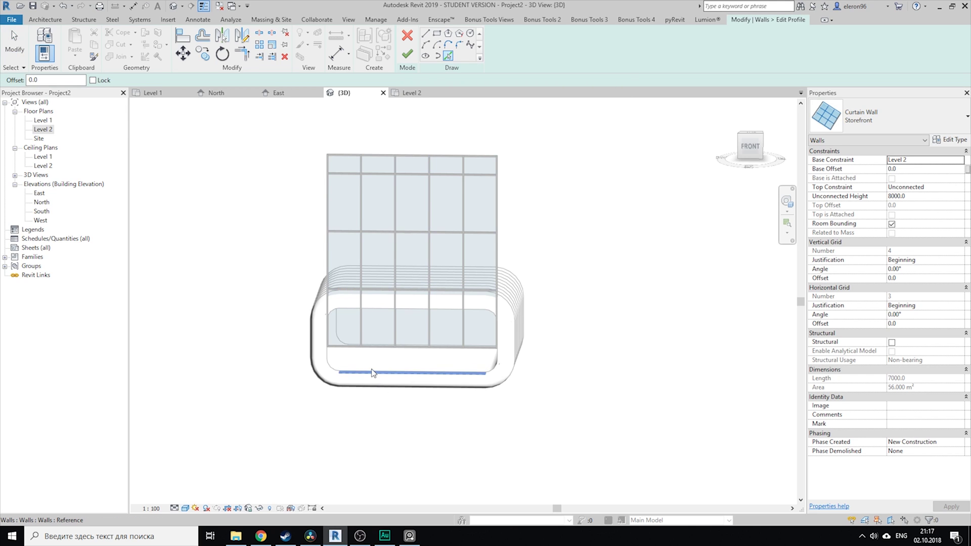
scroll(374, 374, "up", 4)
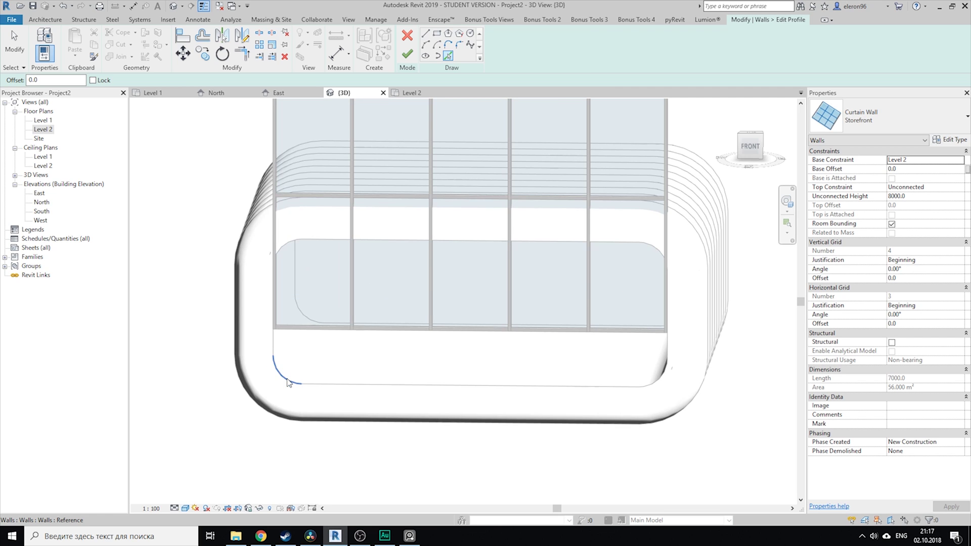
key("Tab")
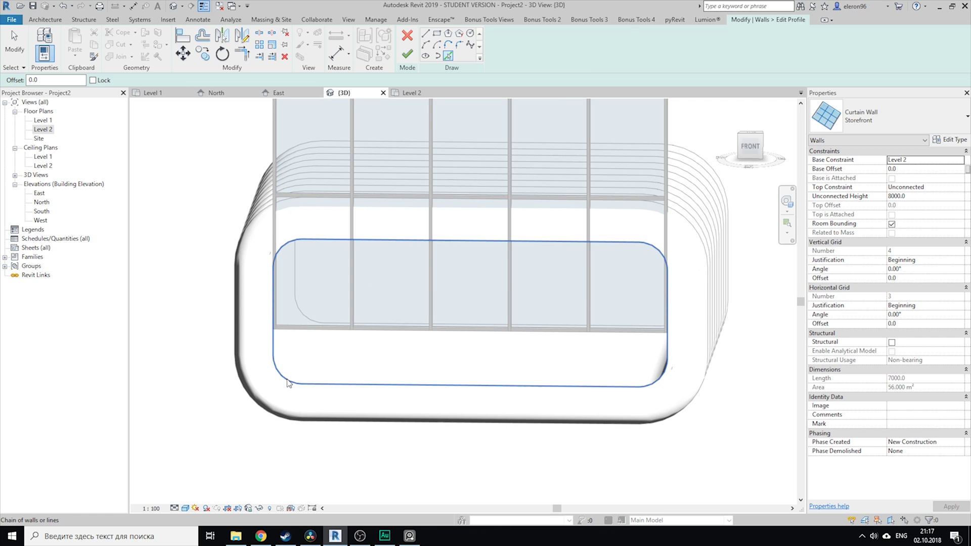
left_click(288, 383)
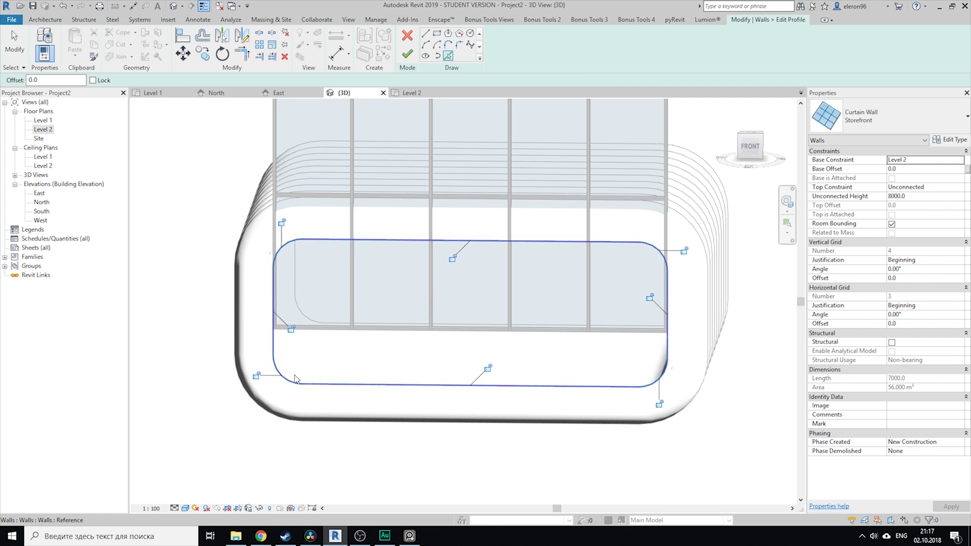
left_click(403, 57)
left_click(765, 512)
left_click(522, 450)
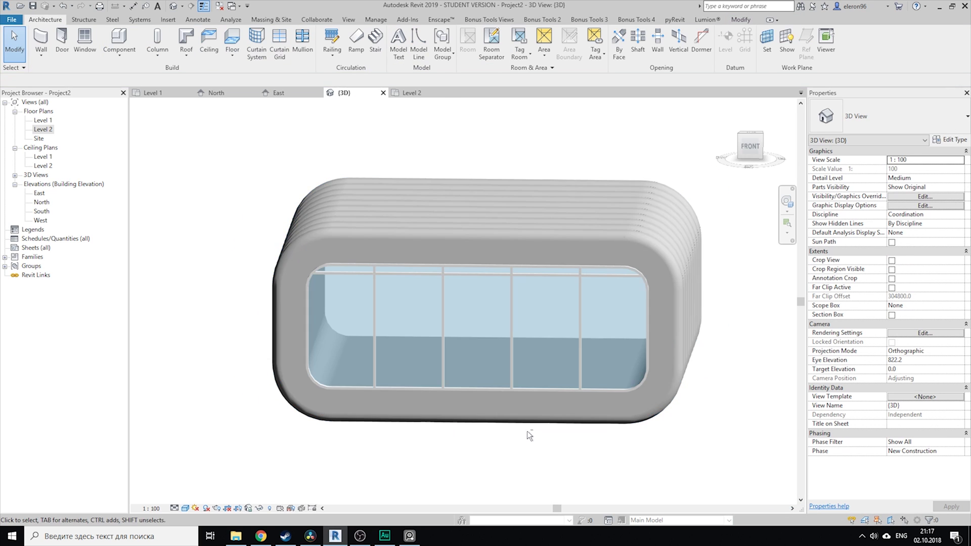
- Remove all segments of the curtain wall's upper horizontal grid line, leaving only the vertical divisions
middle_click_drag(527, 430, 505, 363, "shift")
scroll(426, 268, "up", 4)
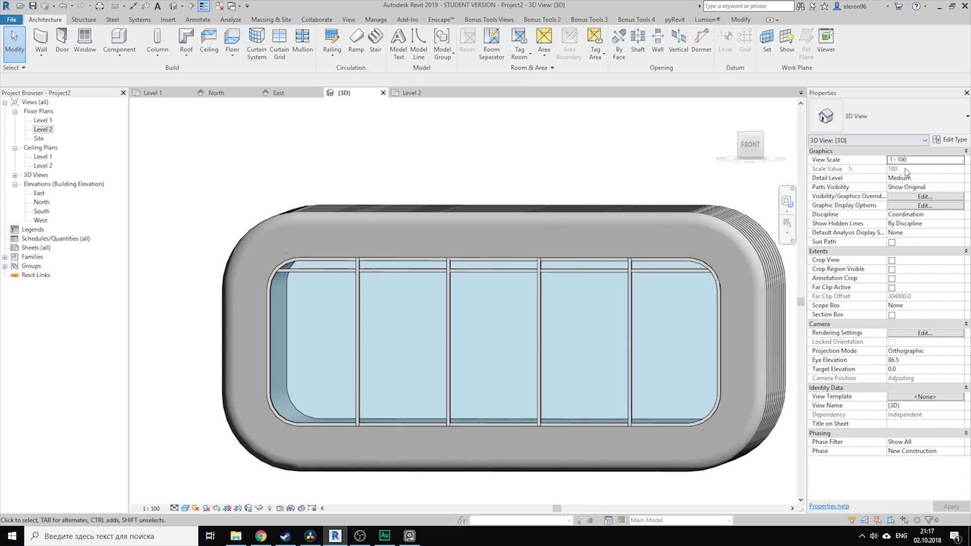
left_click(575, 270)
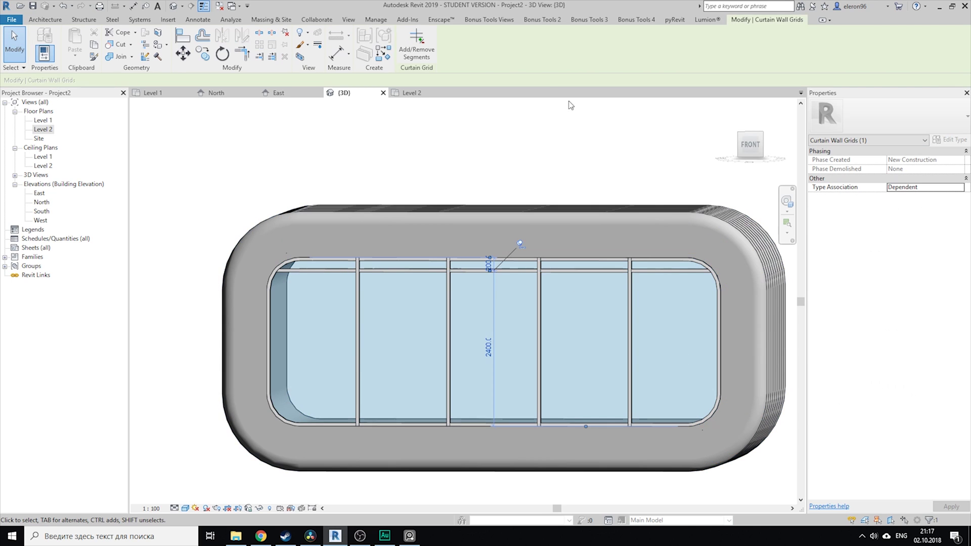
left_click(416, 46)
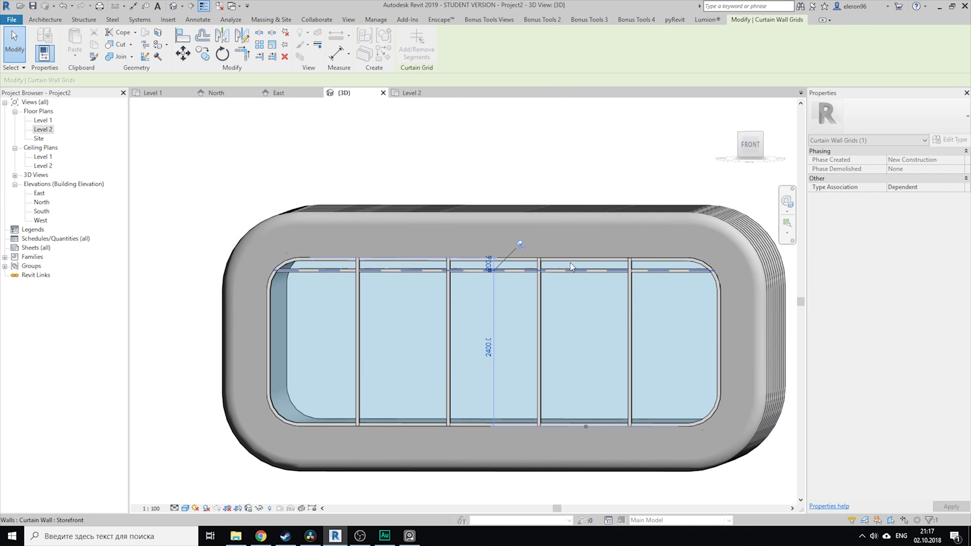
left_click(571, 269)
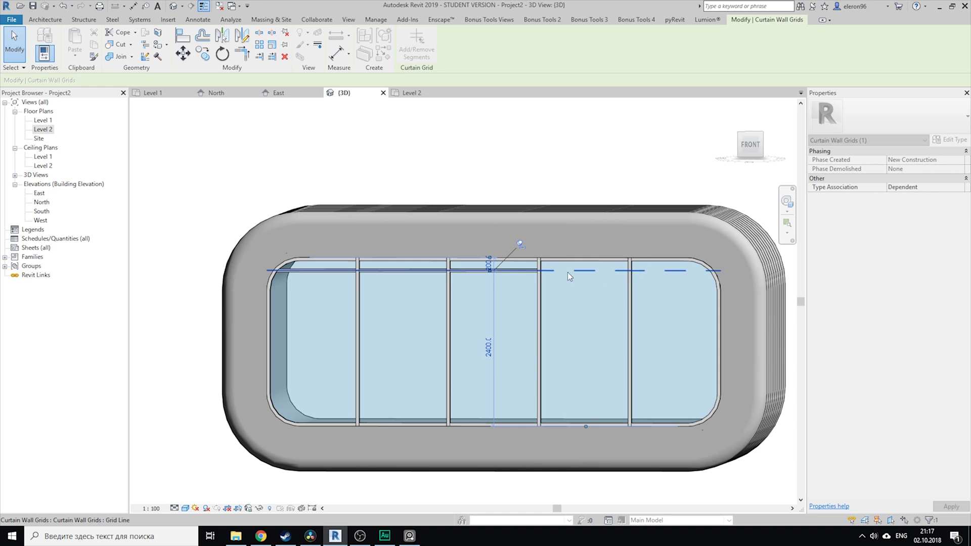
left_click(521, 270)
left_click(329, 271)
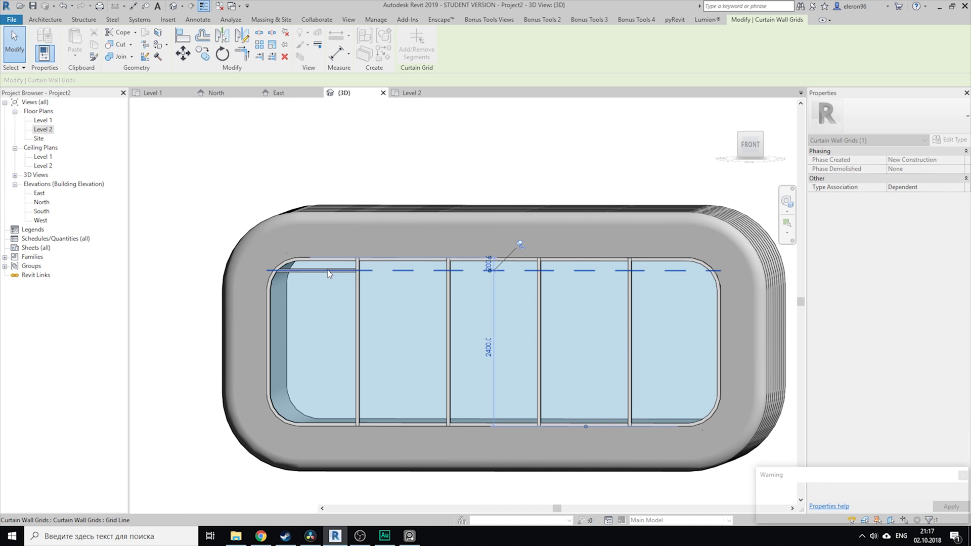
key("Escape")
key("Escape")
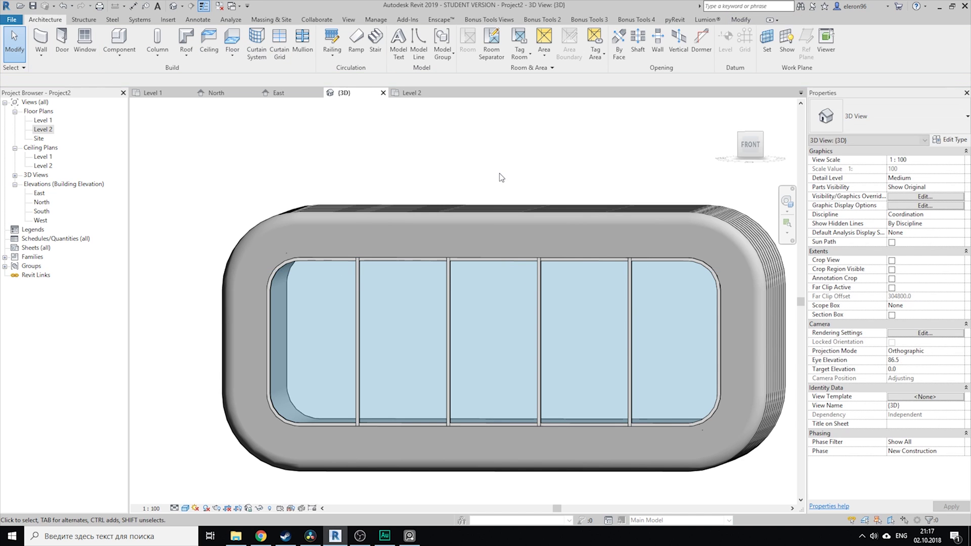
- Open the Level 2 floor plan showing the whole ribbed shell
middle_click_drag(500, 177, 590, 372, "shift")
scroll(507, 325, "down", 3)
middle_click_drag(445, 339, 433, 189, "shift")
left_click(170, 96)
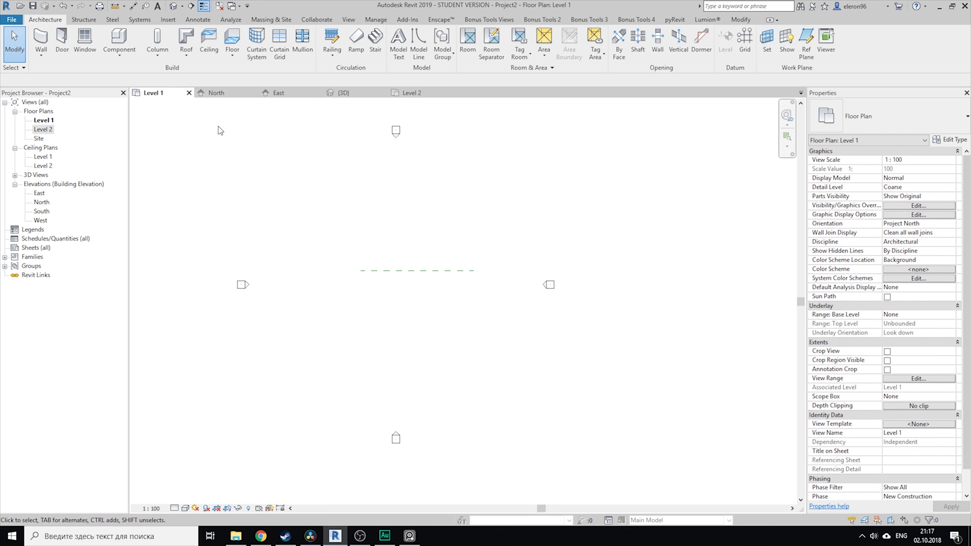
left_click(224, 98)
left_click(413, 93)
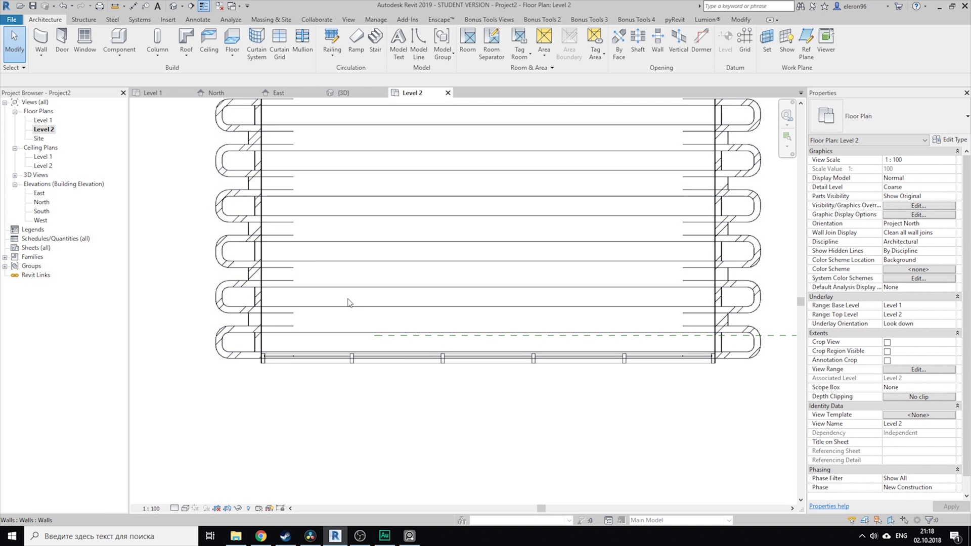
scroll(383, 446, "down", 3)
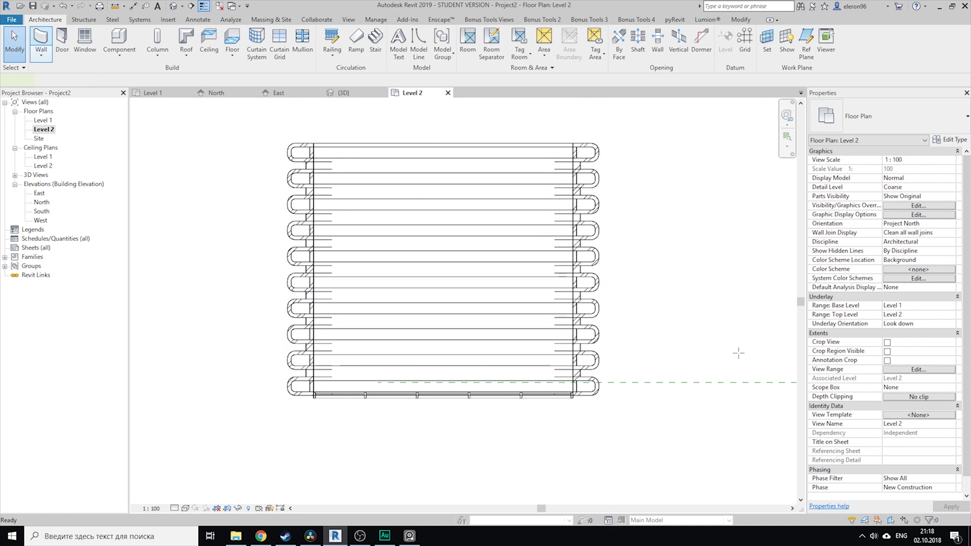
key("w")
key("a")
left_click(961, 159)
left_click(917, 169)
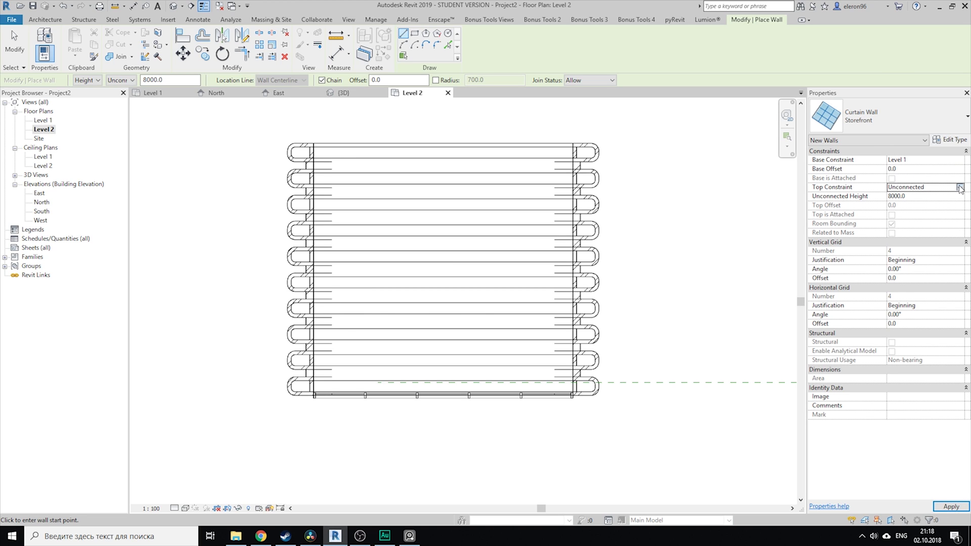
left_click(960, 187)
left_click(913, 217)
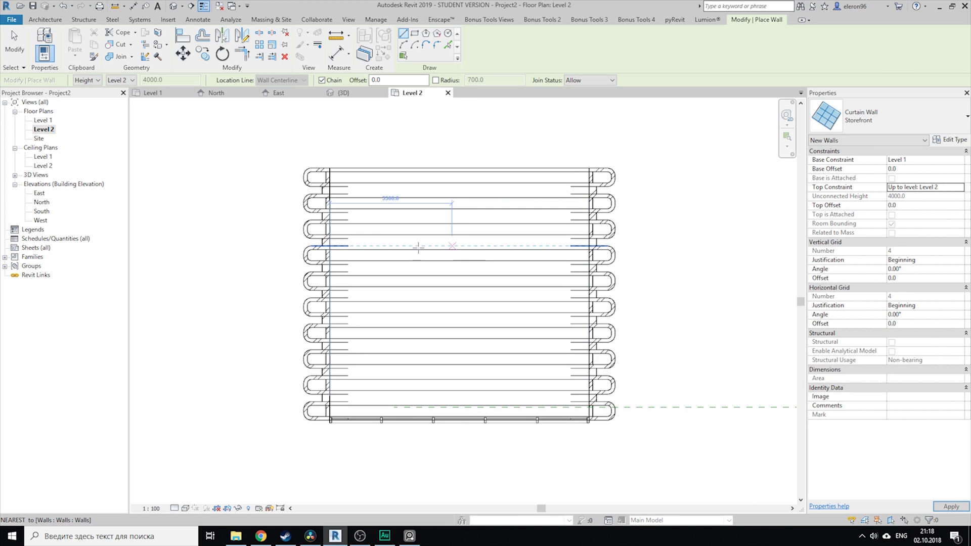
left_click(409, 536)
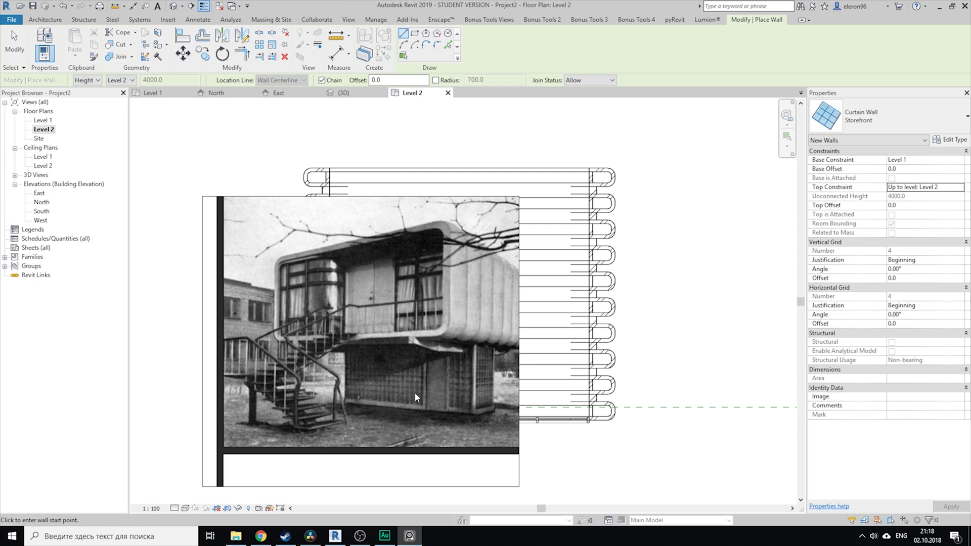
left_click(410, 536)
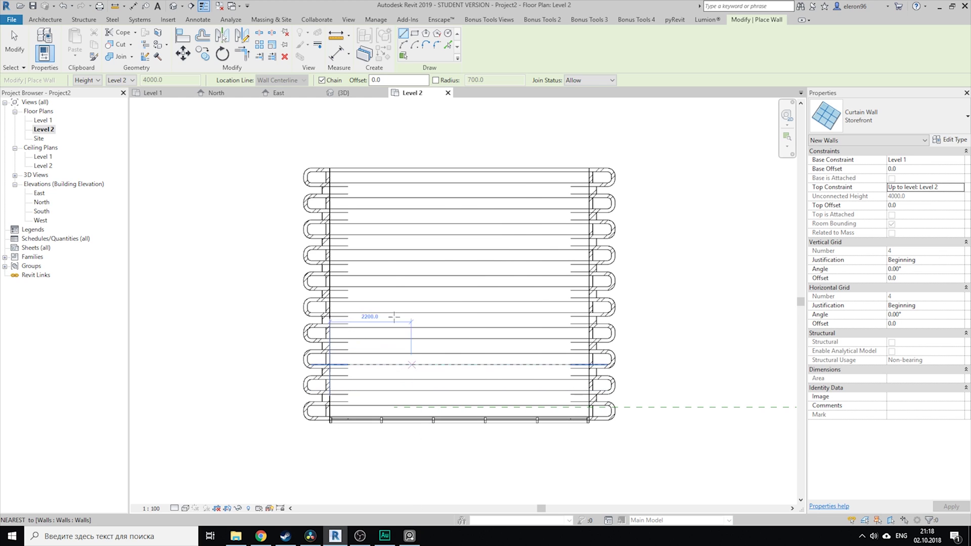
middle_click_drag(394, 316, 380, 329)
left_click(398, 262)
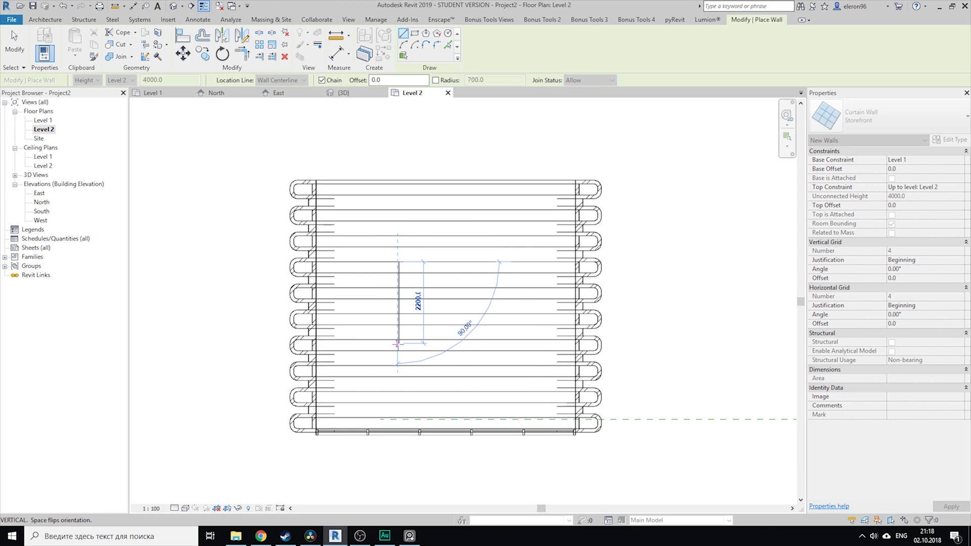
key("Escape")
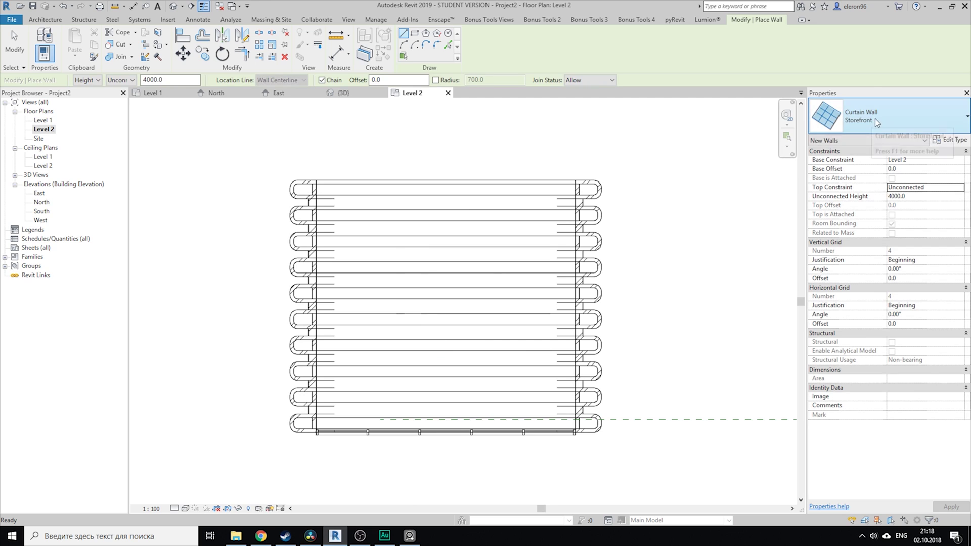
- Draw a closed rectangle of Generic - 375mm walls, about 3300 by 2400 mm, in the middle of the shell on Level 2
left_click(885, 117)
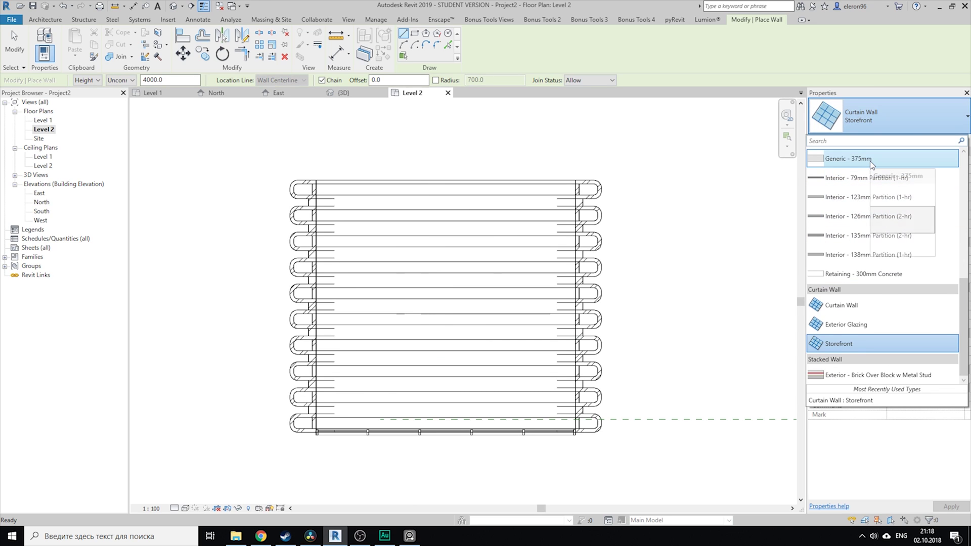
left_click(850, 158)
left_click(390, 262)
left_click(390, 350)
left_click(520, 350)
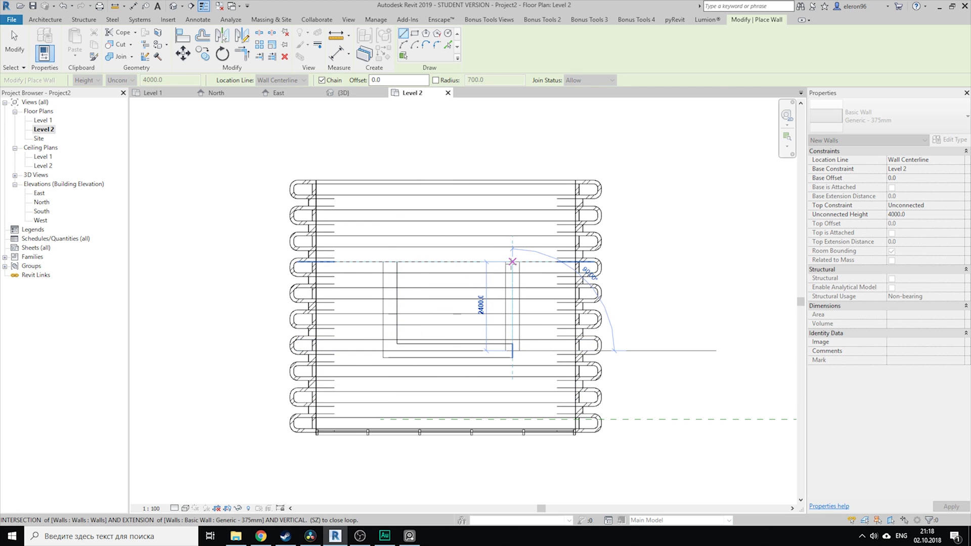
left_click(513, 262)
left_click(391, 262)
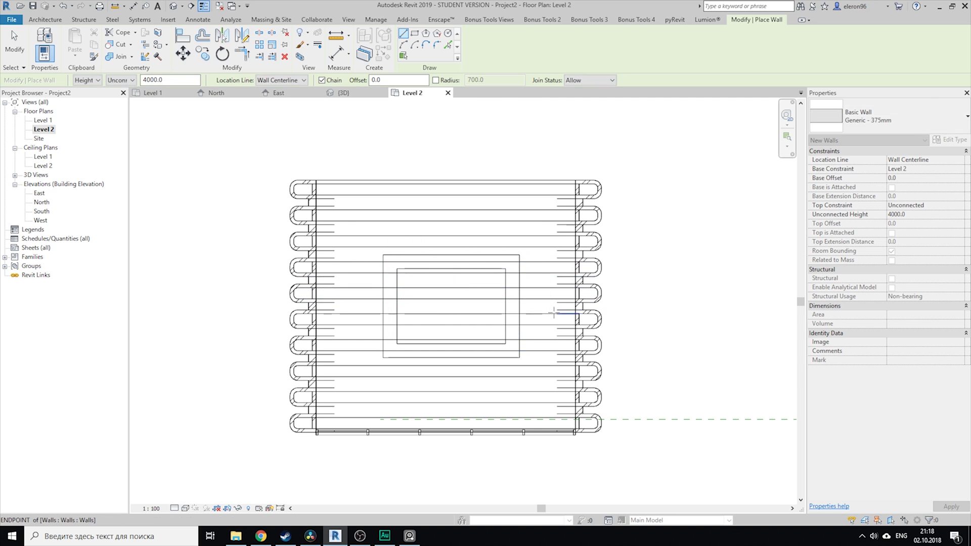
key("Escape")
key("Escape")
- In the 3D view, select the four rectangle walls and set their base constraint to Level 1 and top constraint to Level 2
left_click(344, 93)
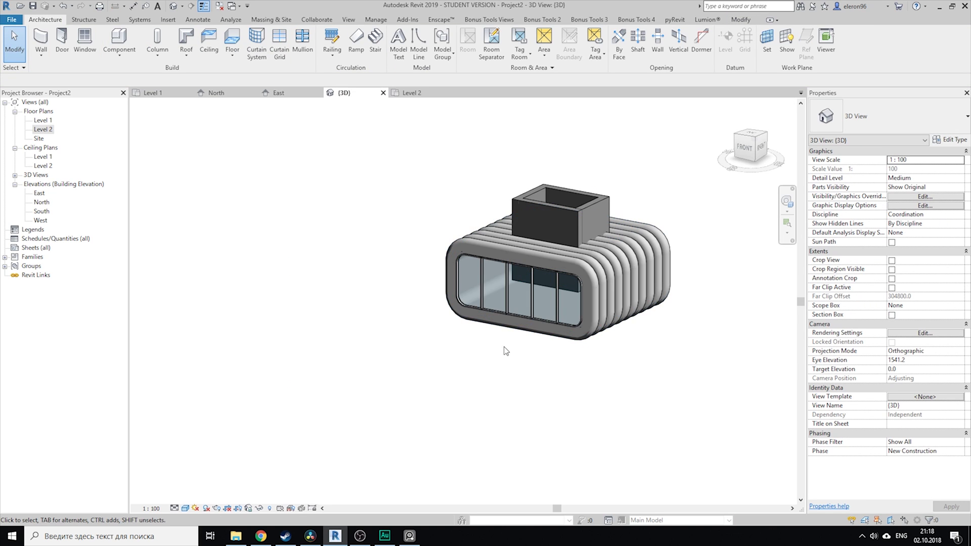
middle_click_drag(515, 353, 541, 247, "shift")
left_click(524, 237)
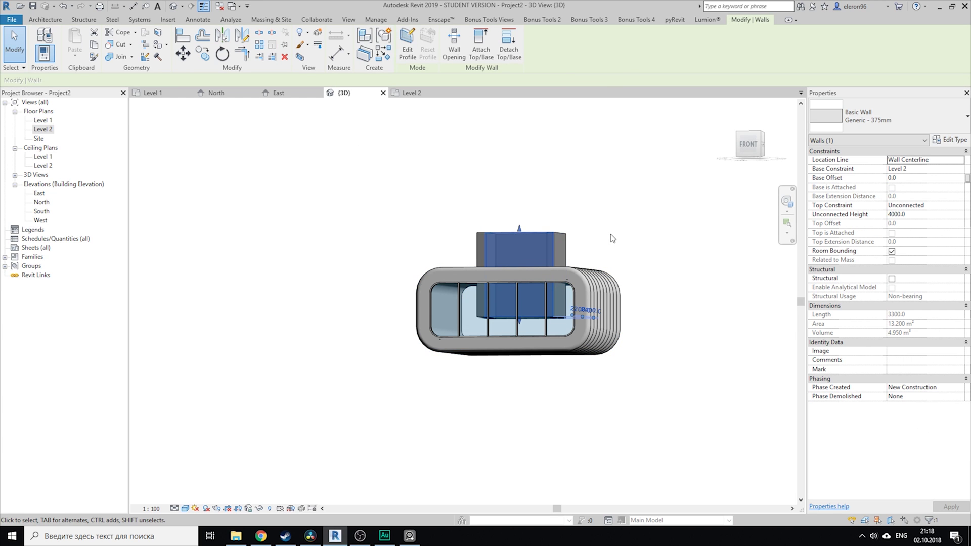
mouse_move(621, 243)
middle_mouse_down("shift")
mouse_move(642, 243)
mouse_move(621, 236)
middle_mouse_up("shift")
left_click(521, 220)
left_click_drag(521, 220, 439, 269)
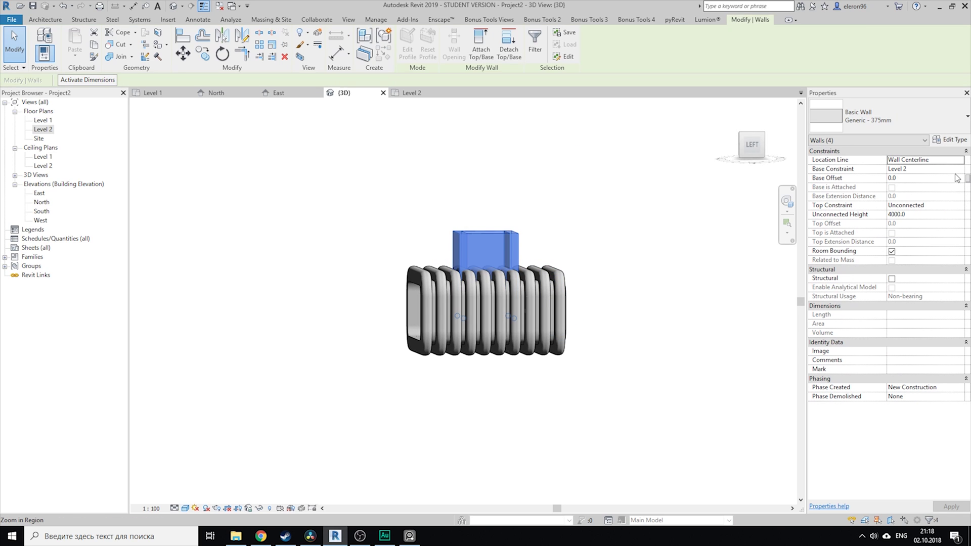
left_click(960, 169)
left_click(909, 178)
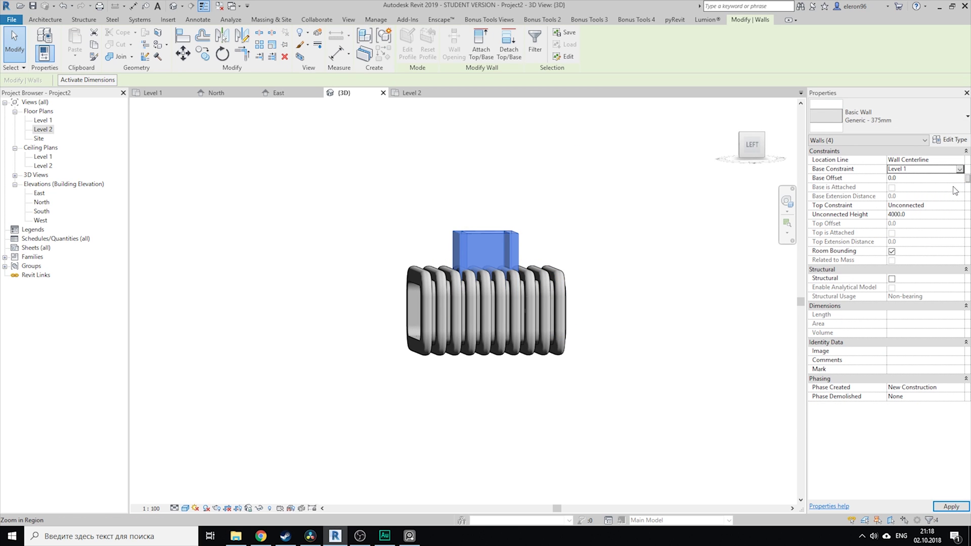
left_click(959, 205)
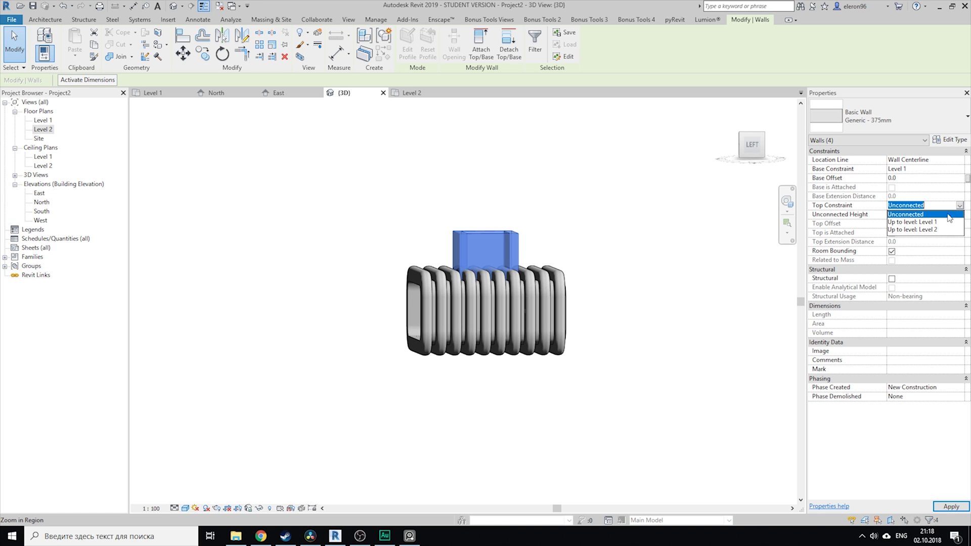
left_click(910, 223)
left_click(624, 279)
middle_click_drag(625, 279, 396, 330, "shift")
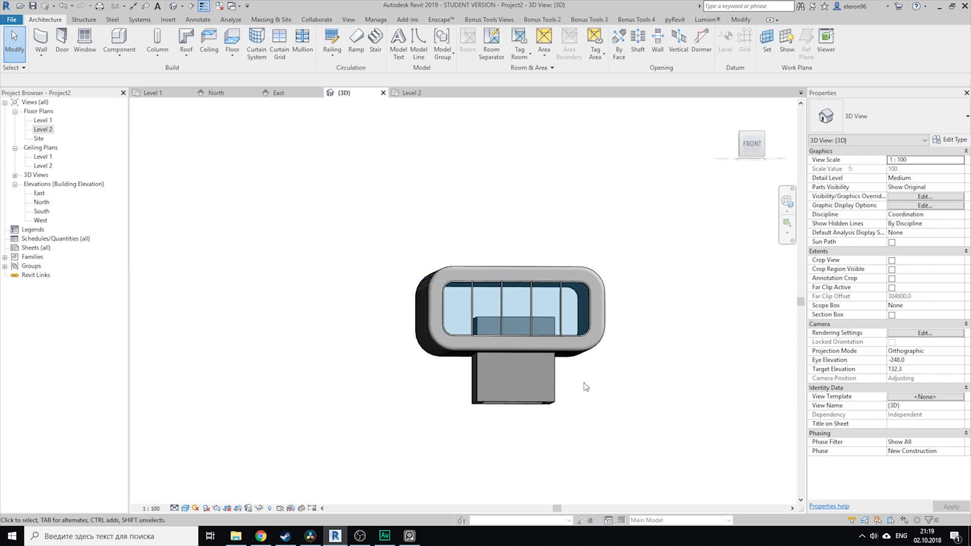
- Set the top constraint of the four base walls to Unconnected with an unconnected height of 2500 mm
left_click_drag(583, 388, 457, 403)
middle_click_drag(671, 420, 655, 405, "shift")
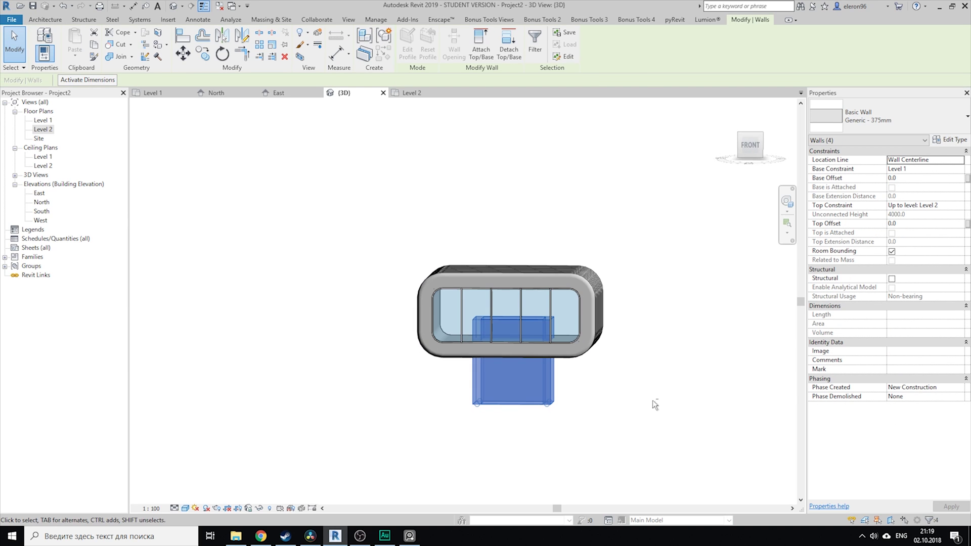
left_click(960, 205)
left_click(936, 214)
left_click(946, 214)
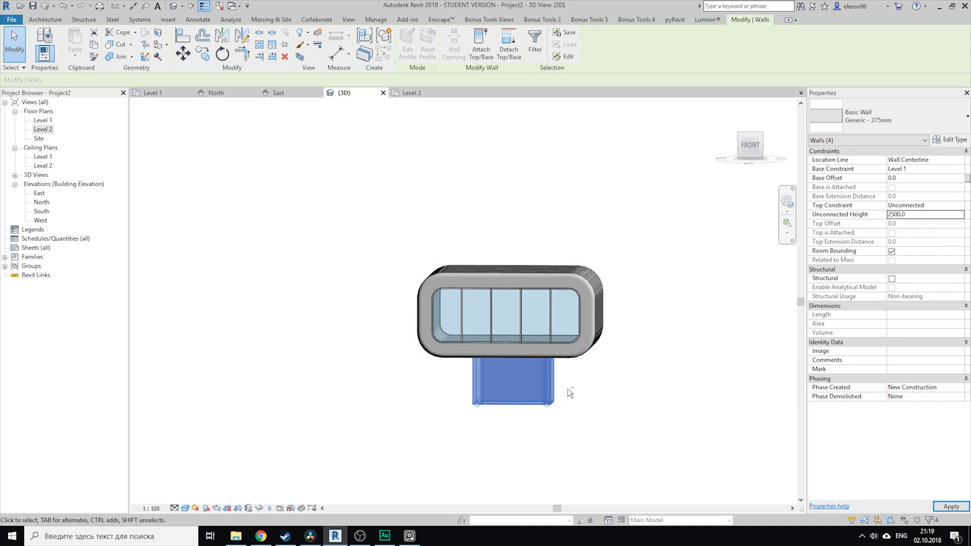
middle_click_drag(570, 393, 420, 477, "shift")
left_click(606, 414)
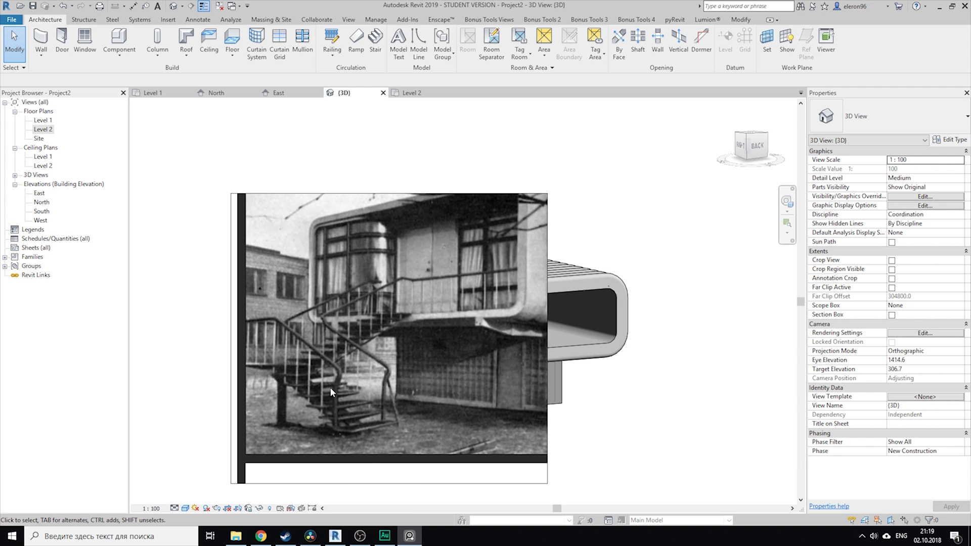
- Start a stair in the Level 2 floor plan, with Level 1 as base level and Level 2 as top level
left_click(407, 540)
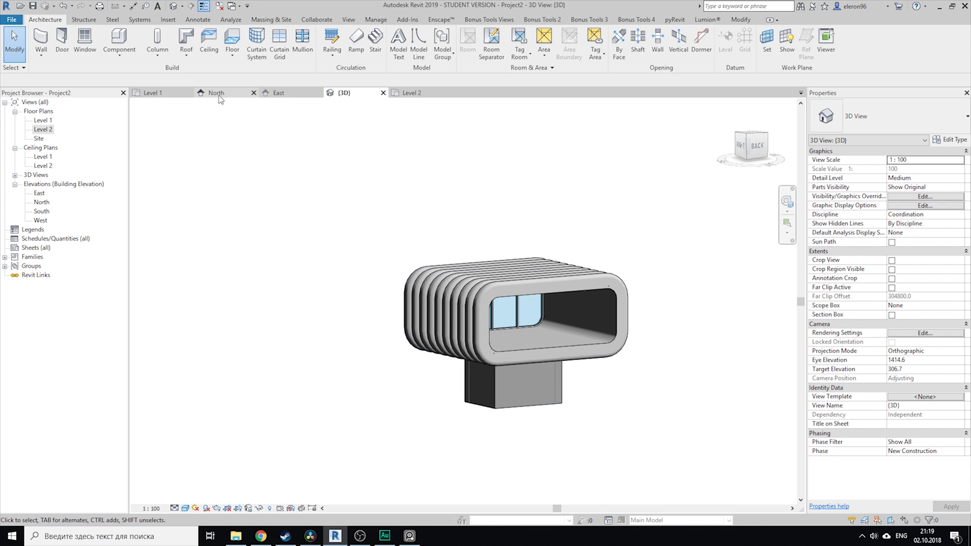
left_click(404, 94)
middle_click_drag(433, 192, 464, 277)
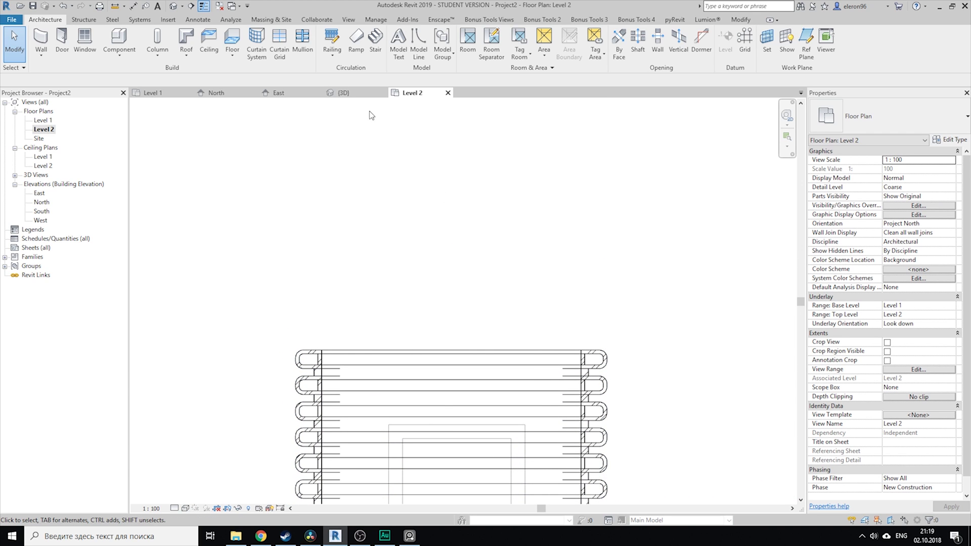
left_click(376, 41)
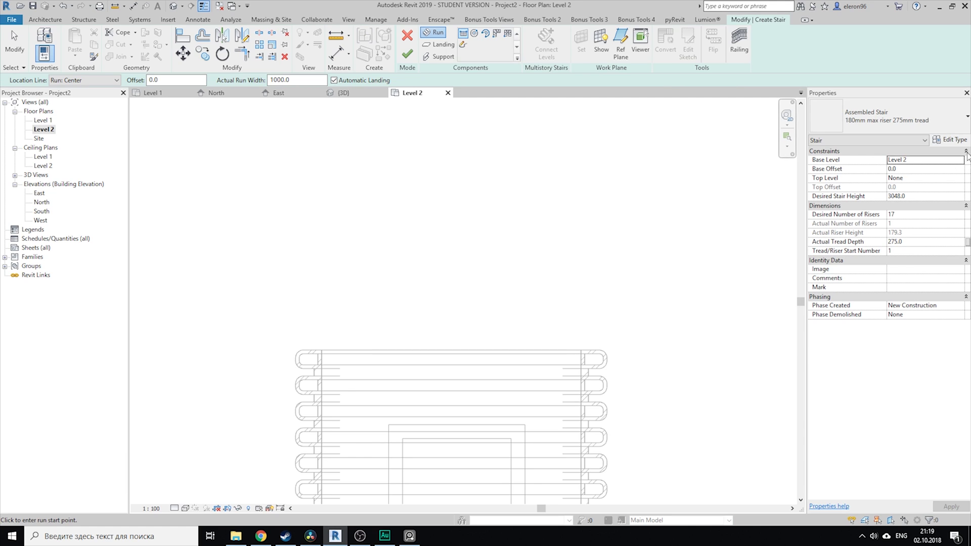
left_click(960, 160)
left_click(941, 169)
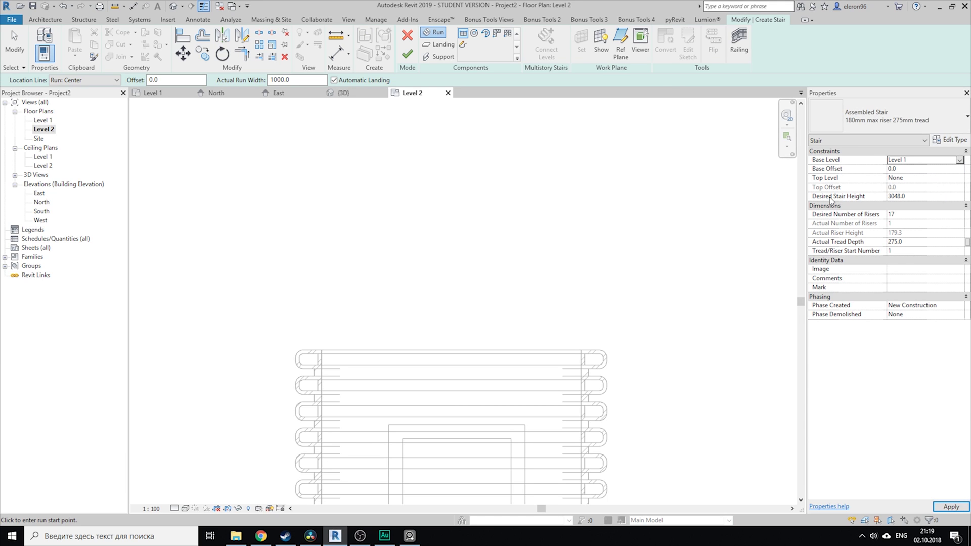
left_click(960, 178)
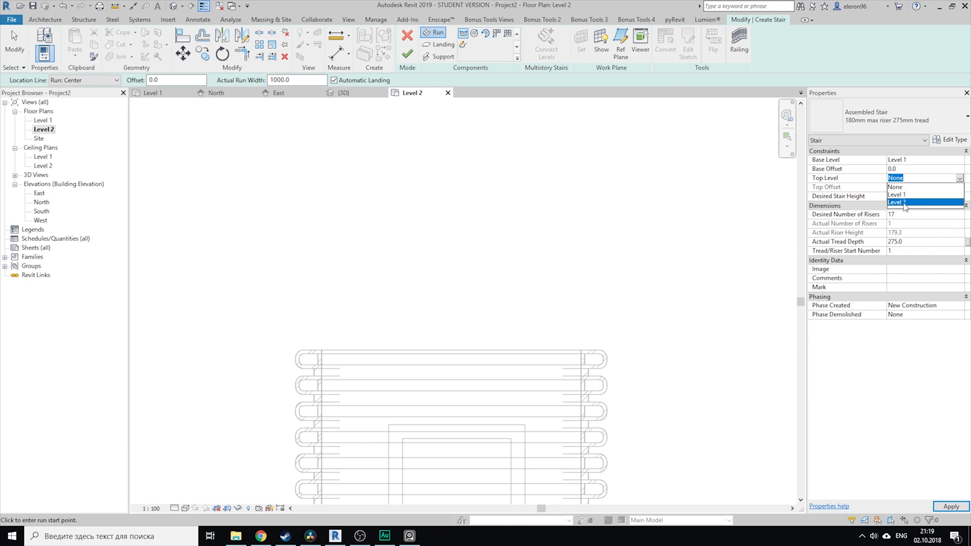
left_click(906, 204)
- Draw an L-shaped stair behind the shell with runs of 3300 mm and 2475 mm, and move it so it ends at the shell's rear edge
left_click(365, 242)
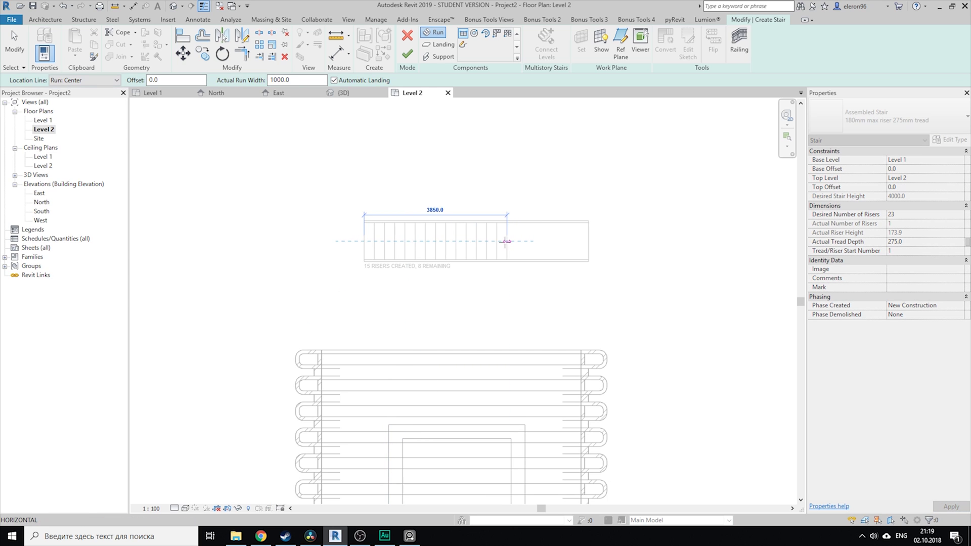
left_click(486, 242)
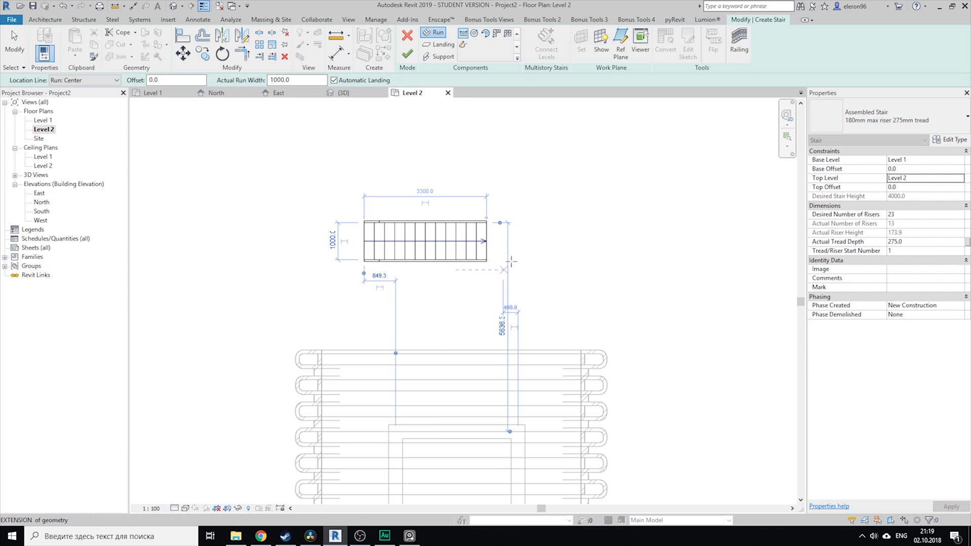
left_click(518, 269)
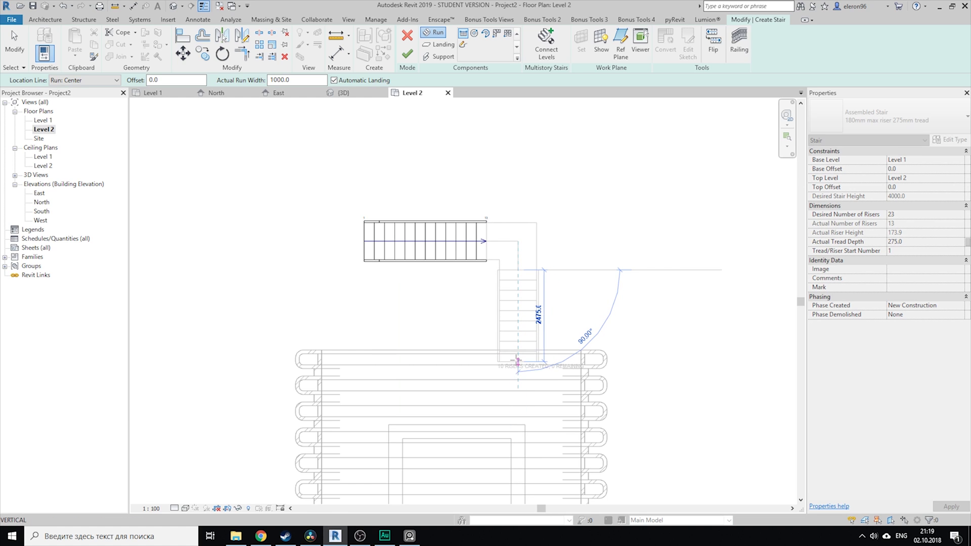
left_click(517, 362)
left_click_drag(376, 291, 552, 207)
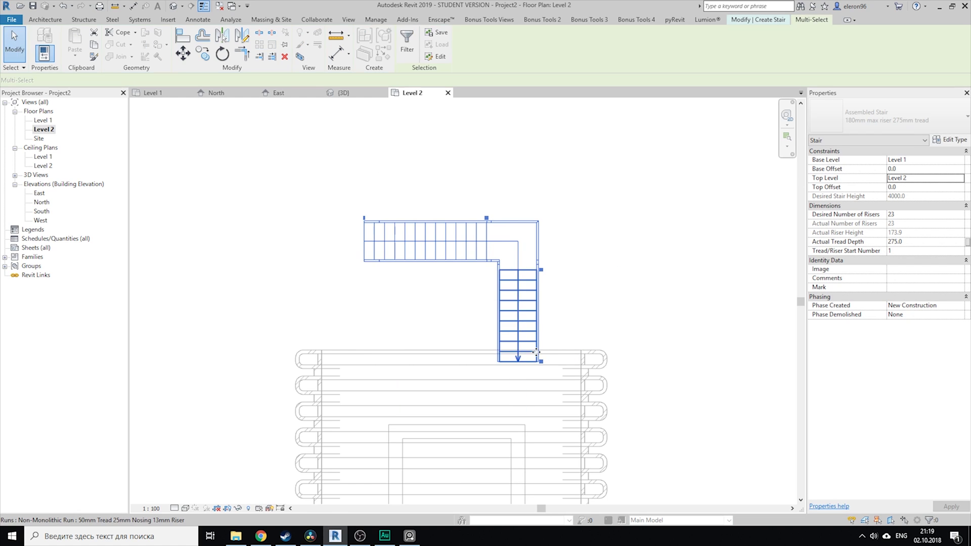
left_click_drag(538, 354, 479, 329)
key("Escape")
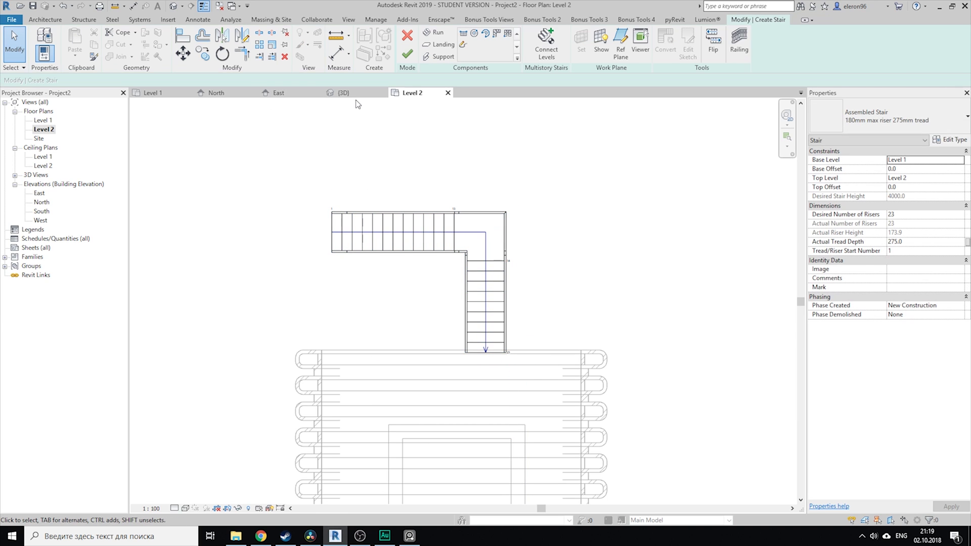
- In the 3D view, select the upper stair run and try to set its relative top height to 2000
left_click(343, 93)
middle_click_drag(501, 324, 435, 329, "shift")
scroll(436, 329, "up", 4)
left_click(429, 338)
scroll(441, 339, "up", 2)
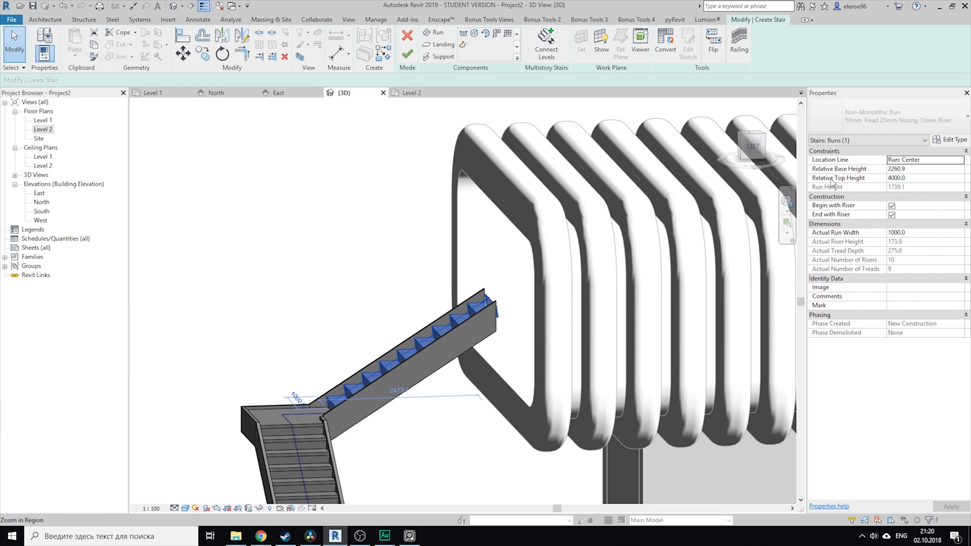
left_click(921, 179)
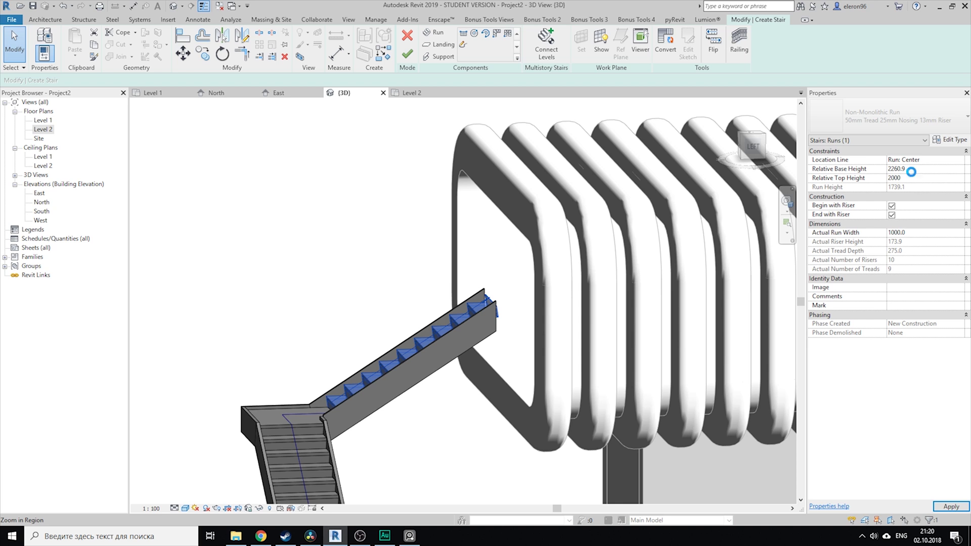
left_click(544, 274)
scroll(383, 311, "down", 3)
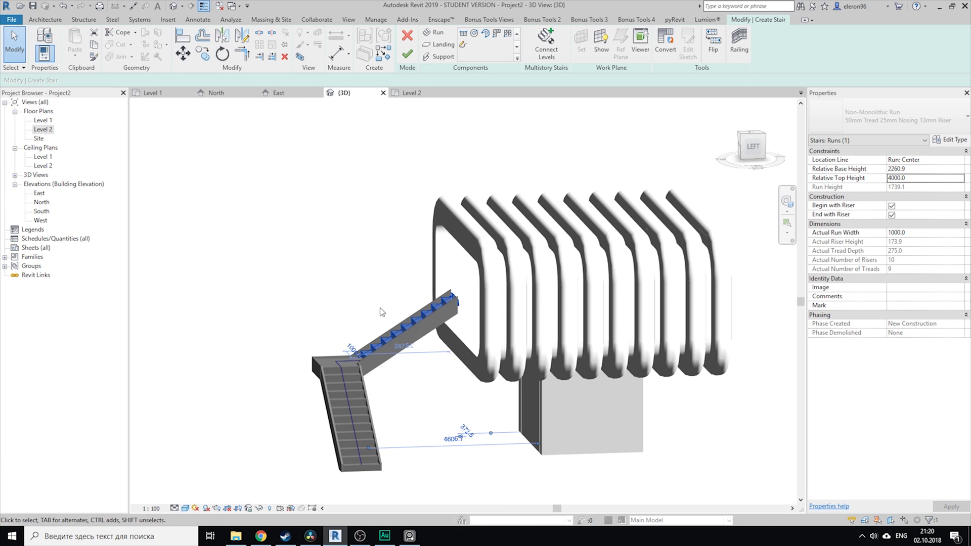
middle_click_drag(408, 297, 430, 326, "shift")
left_click(415, 331)
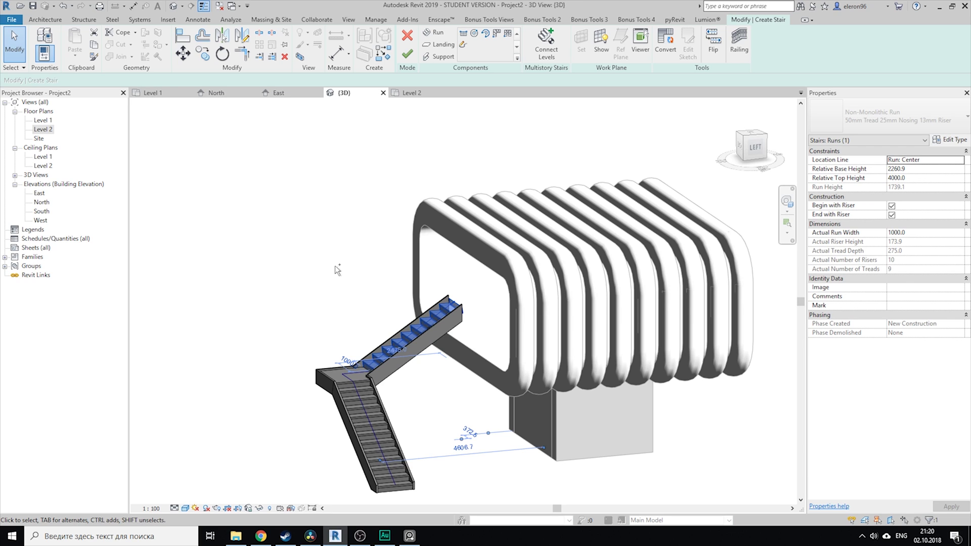
- Delete the existing L-shaped stair's components in the 3D view while keeping the stair edit open
left_click(353, 289)
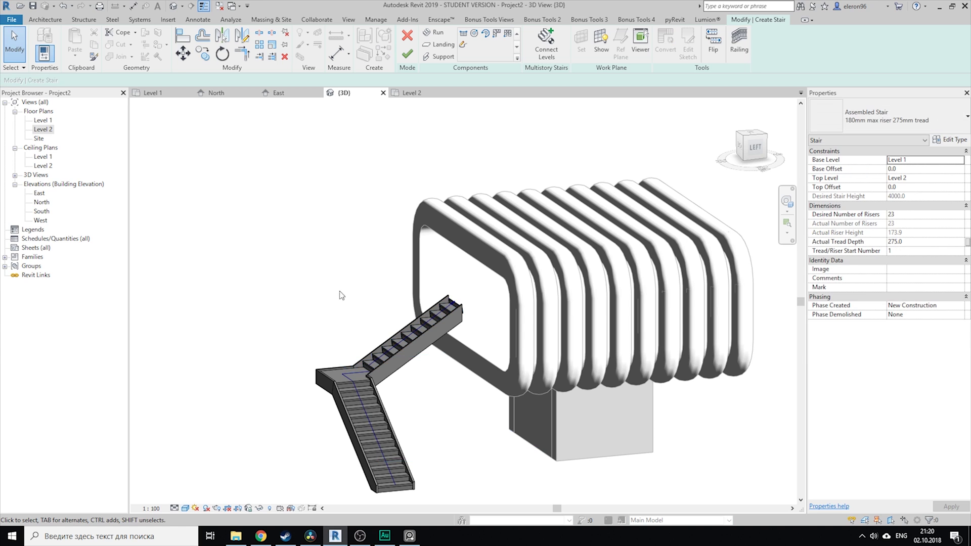
left_click(400, 335)
key("Delete")
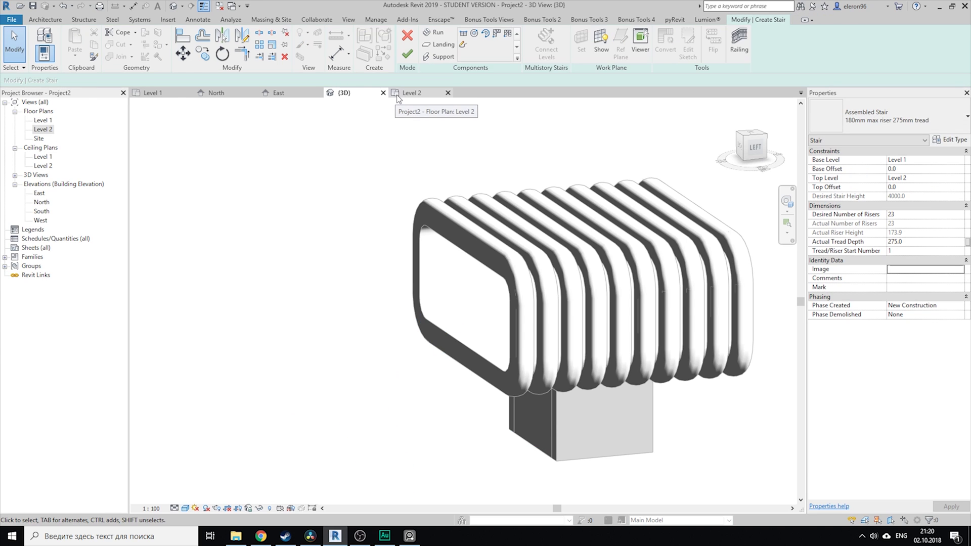
- Start a new run in the Level 1 floor plan with top level None, desired stair height 2500 mm and 12 risers
left_click(157, 95)
scroll(384, 271, "up", 4)
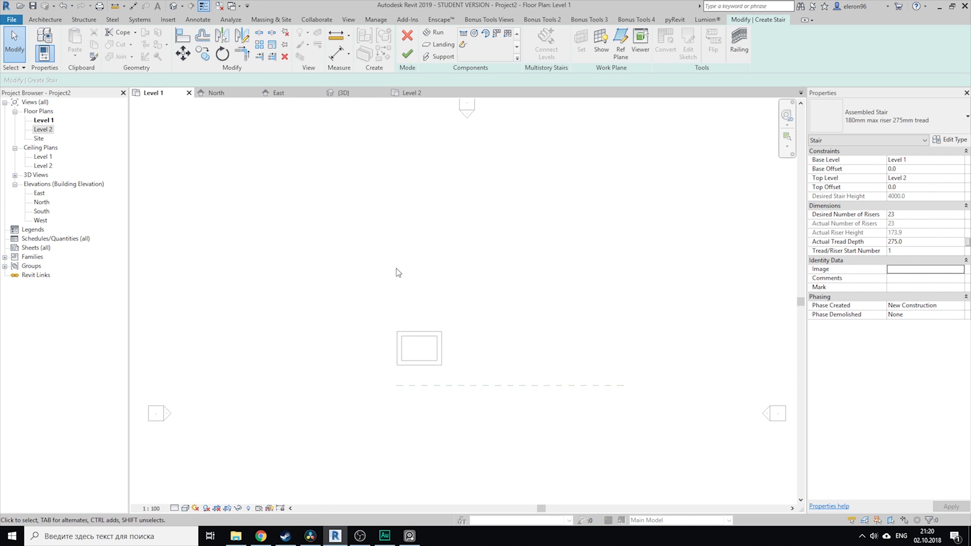
left_click(463, 35)
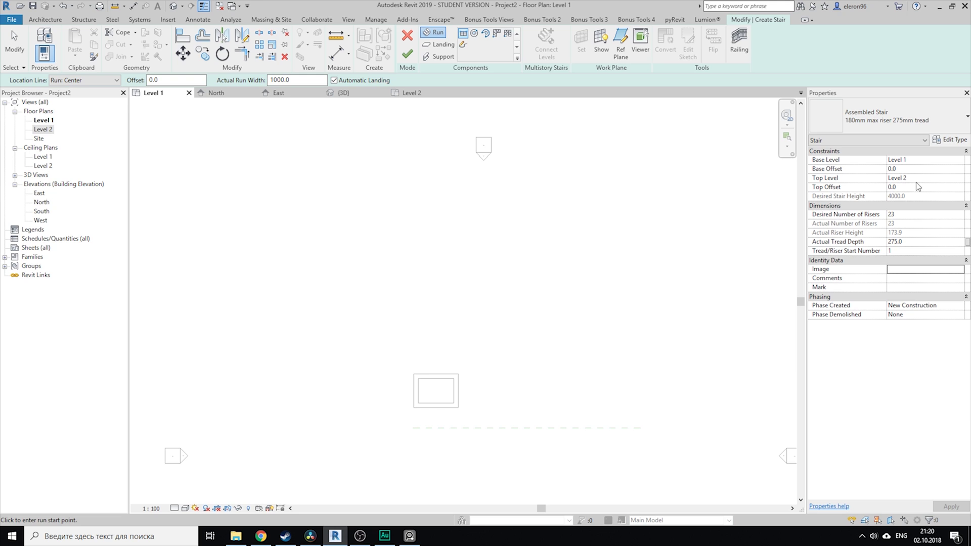
left_click(961, 182)
left_click(907, 185)
left_click(916, 196)
type("2500")
key("Return")
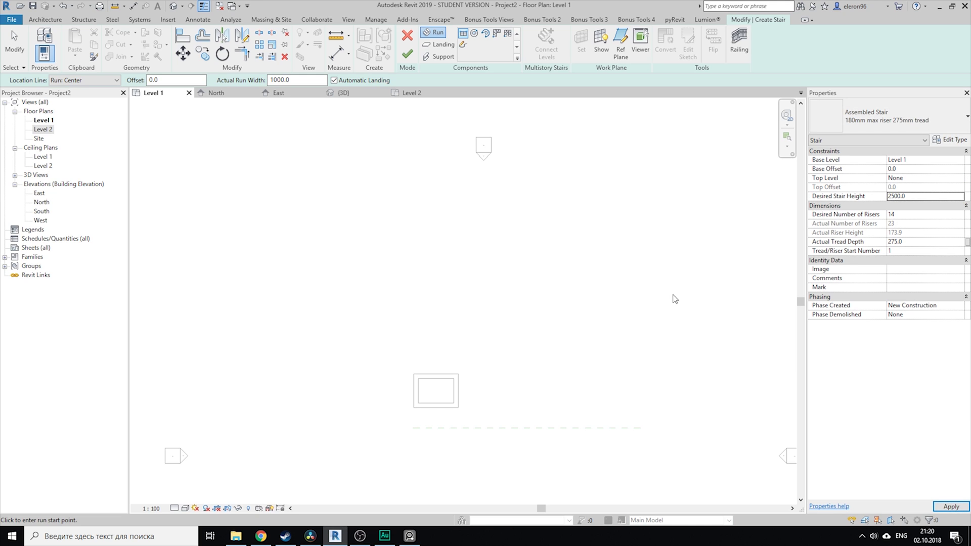
left_click(907, 214)
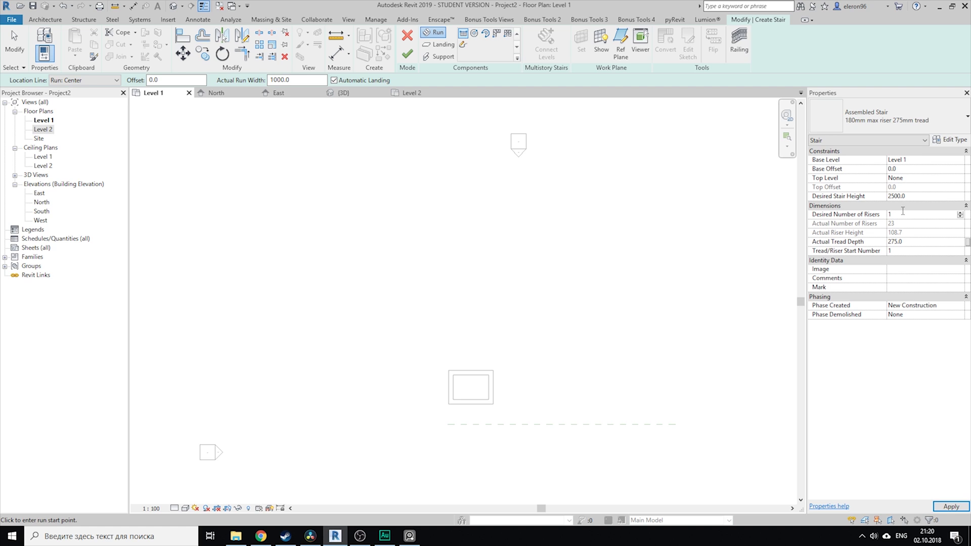
type("12")
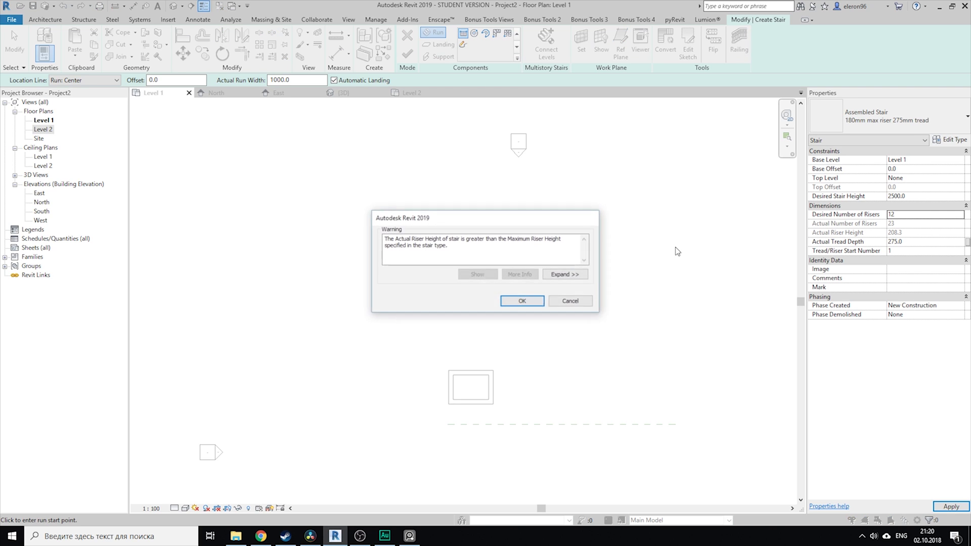
left_click(534, 302)
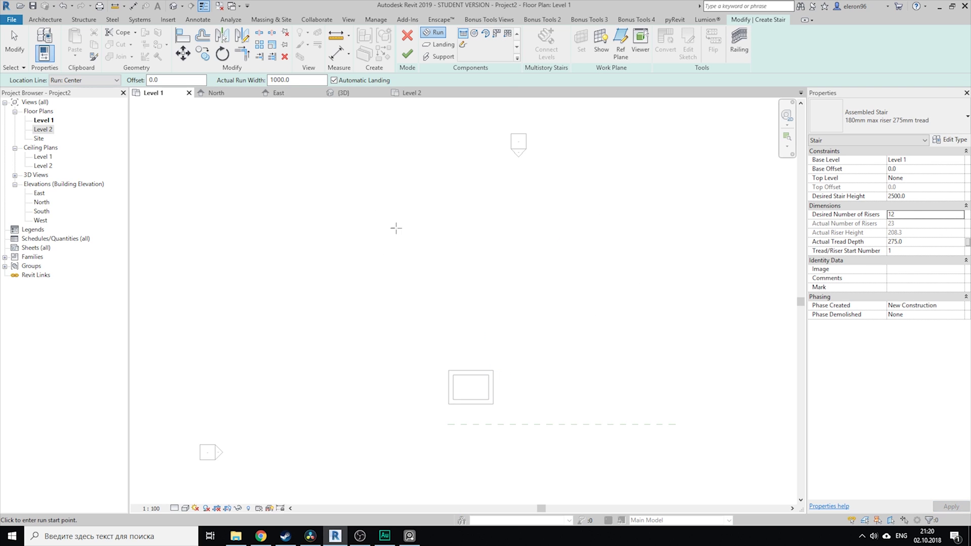
- Draw an L-shaped stair with a first run of 1650 mm and a second run at 90° using the remaining five risers
left_click(396, 229)
scroll(440, 238, "up", 2)
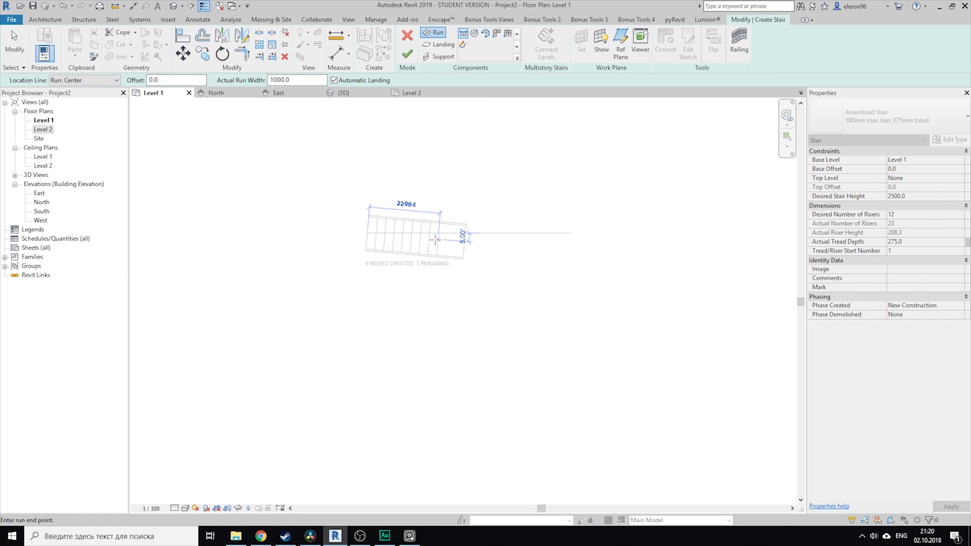
left_click(421, 233)
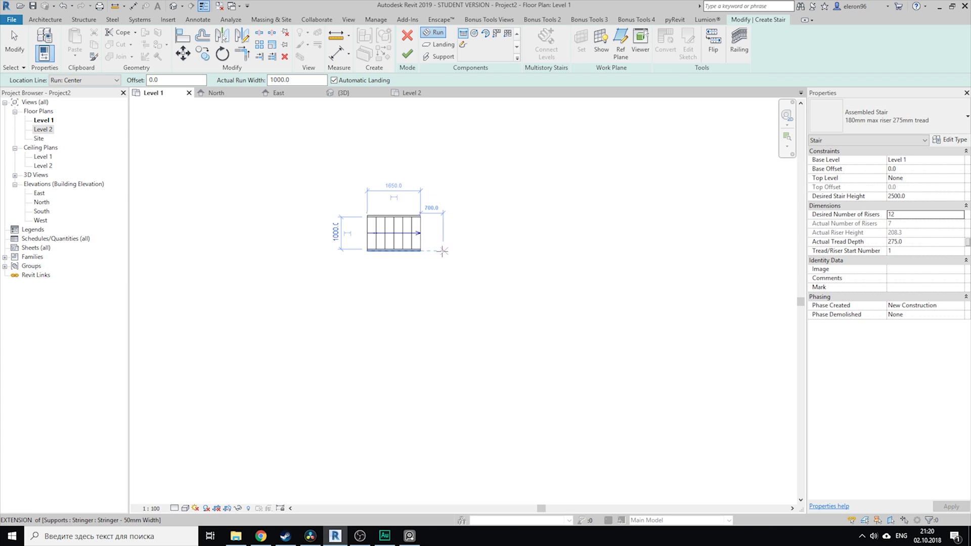
left_click(447, 249)
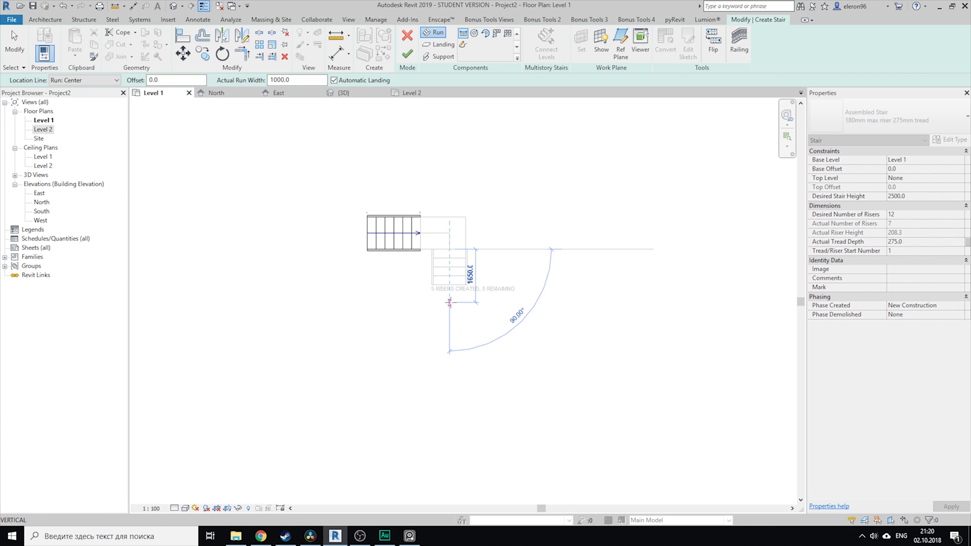
left_click(449, 302)
key("Escape")
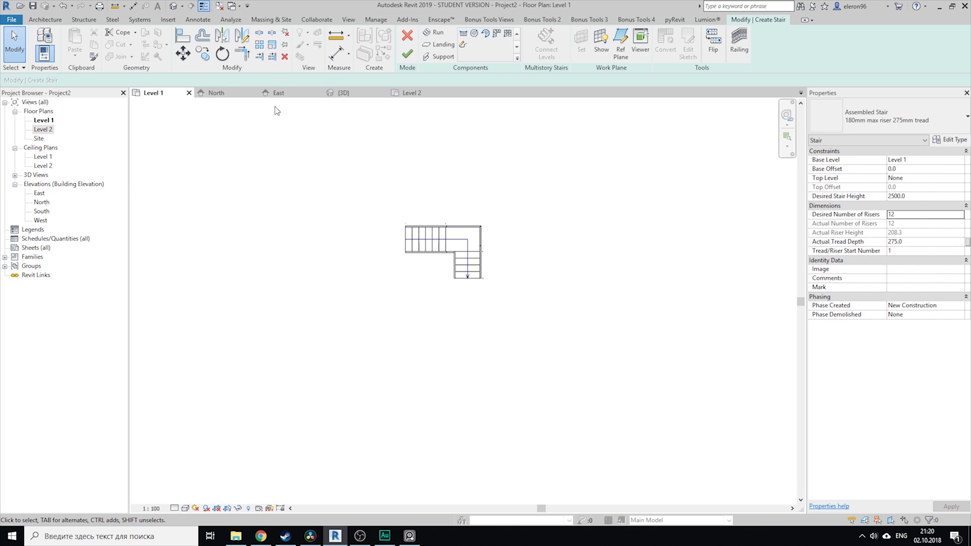
- Finish the stair and, in the Level 2 floor plan, move it so its second run ends at the shell's rear edge
left_click(417, 94)
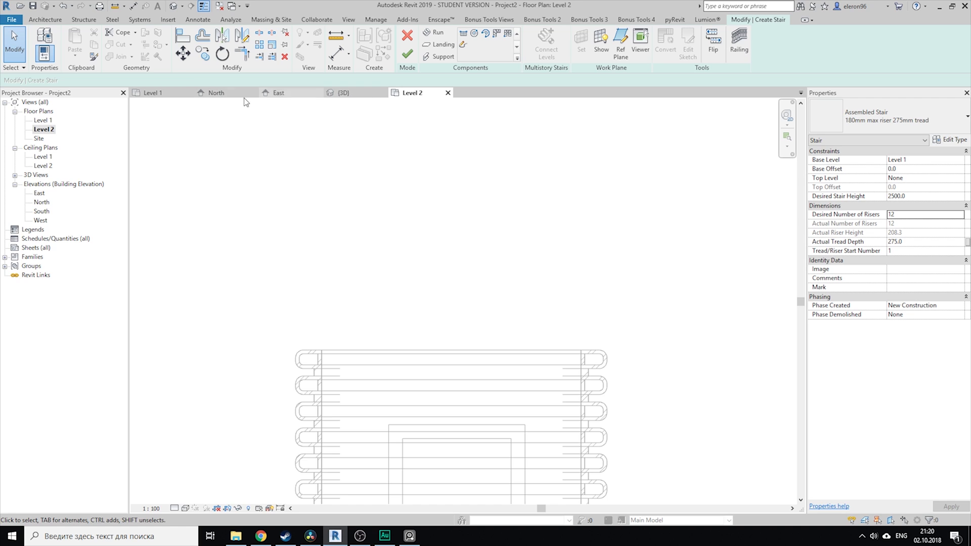
scroll(671, 254, "down", 2)
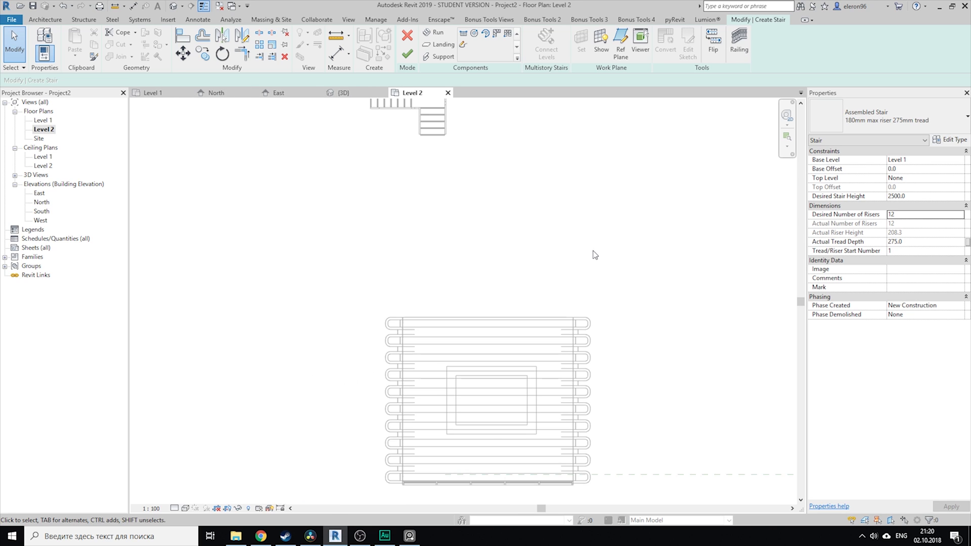
scroll(602, 270, "up", 1, "ctrl")
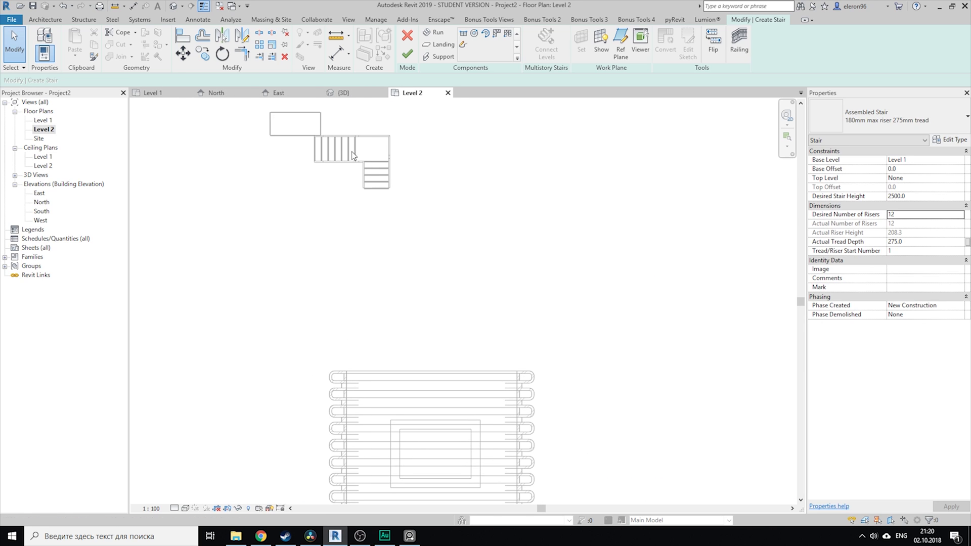
left_click(374, 149)
left_click(442, 231)
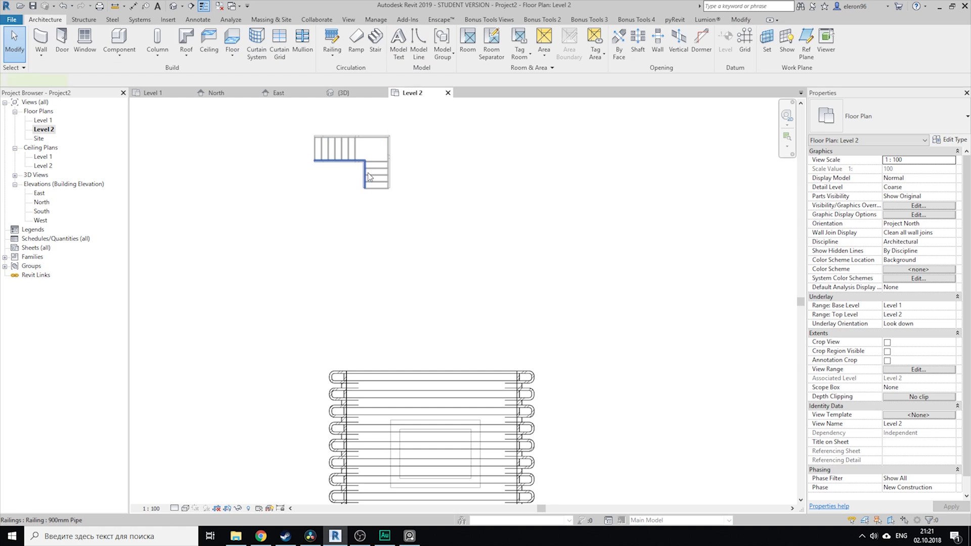
left_click(374, 174)
left_click(375, 176)
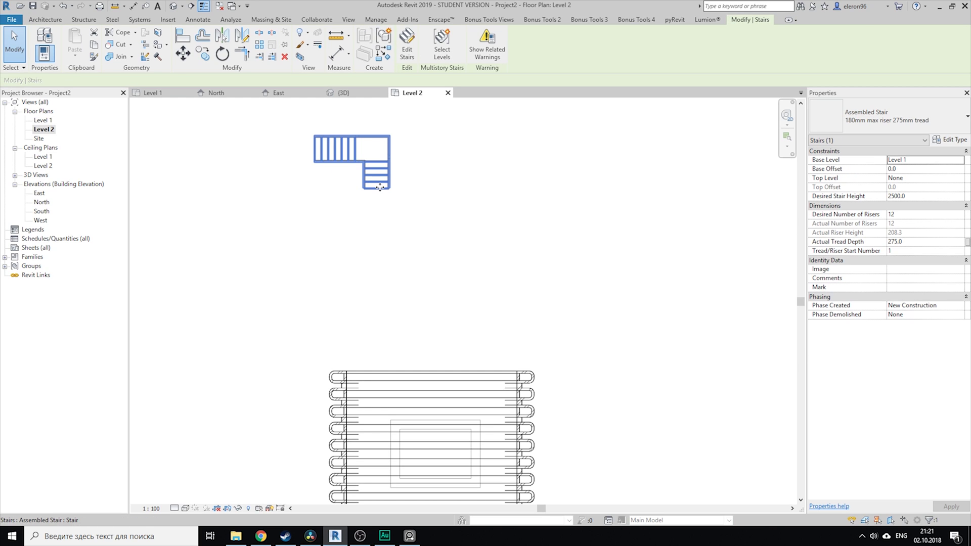
key("m")
key("v")
left_click(400, 176)
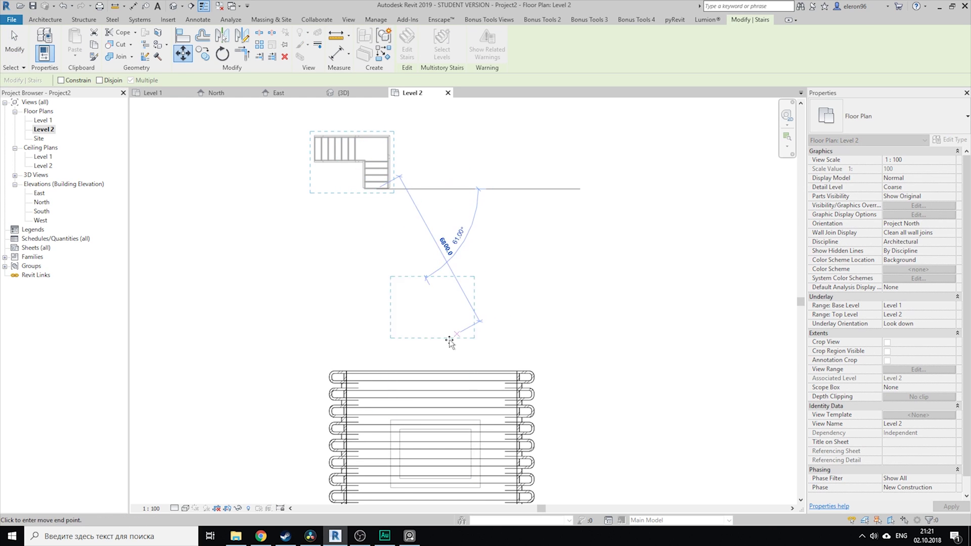
left_click(438, 370)
left_click(581, 325)
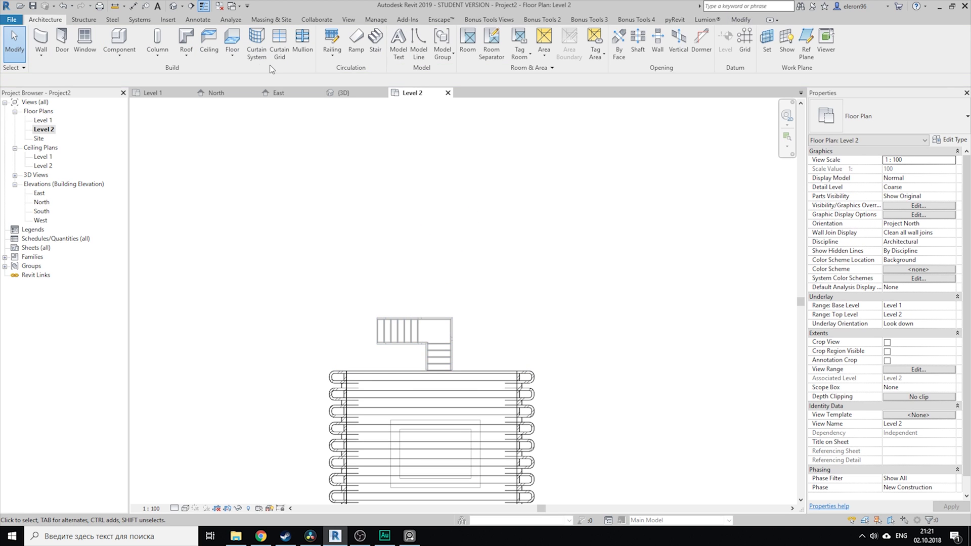
- Edit the stair in the 3D view, set the upper run's relative top height to 3000 mm and finish the edit
left_click(344, 92)
middle_click_drag(435, 284, 581, 335, "shift")
scroll(451, 333, "up", 5)
left_click(562, 392)
scroll(562, 392, "down", 4)
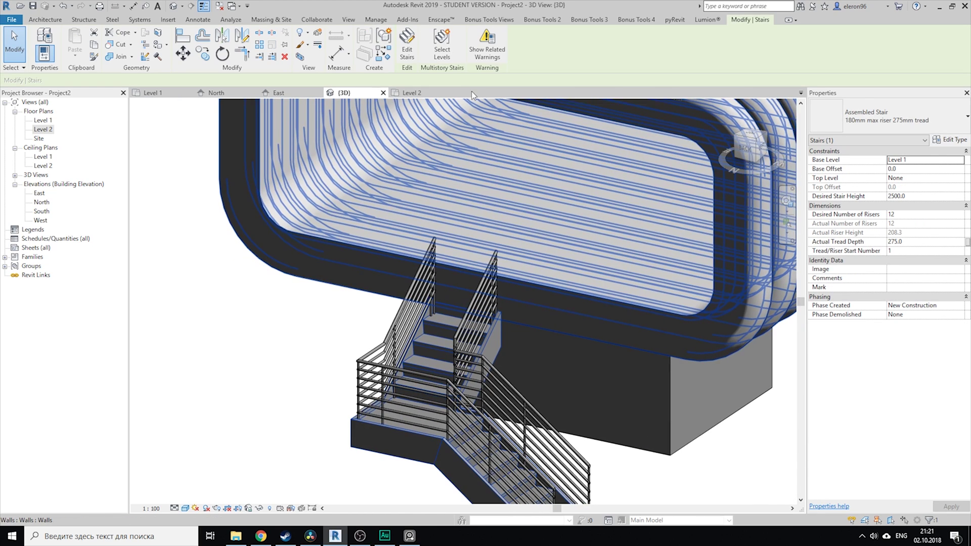
left_click(407, 43)
left_click(445, 349)
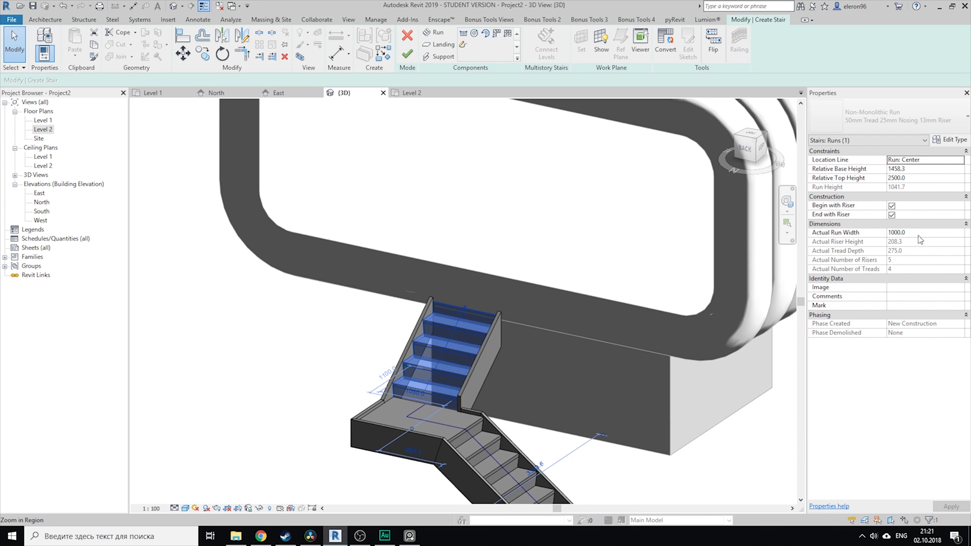
left_click(912, 178)
type("3000")
key("Return")
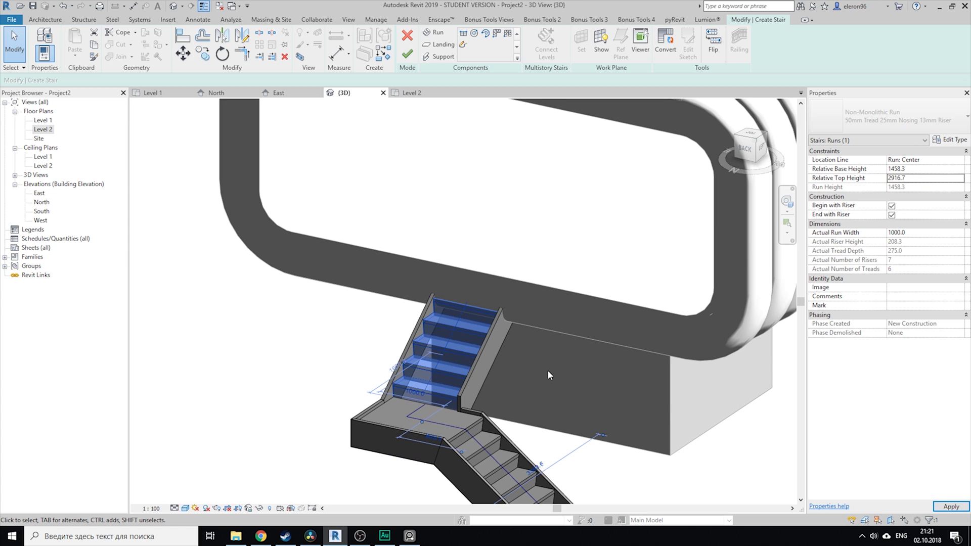
middle_click_drag(547, 375, 468, 344, "shift")
left_click(407, 53)
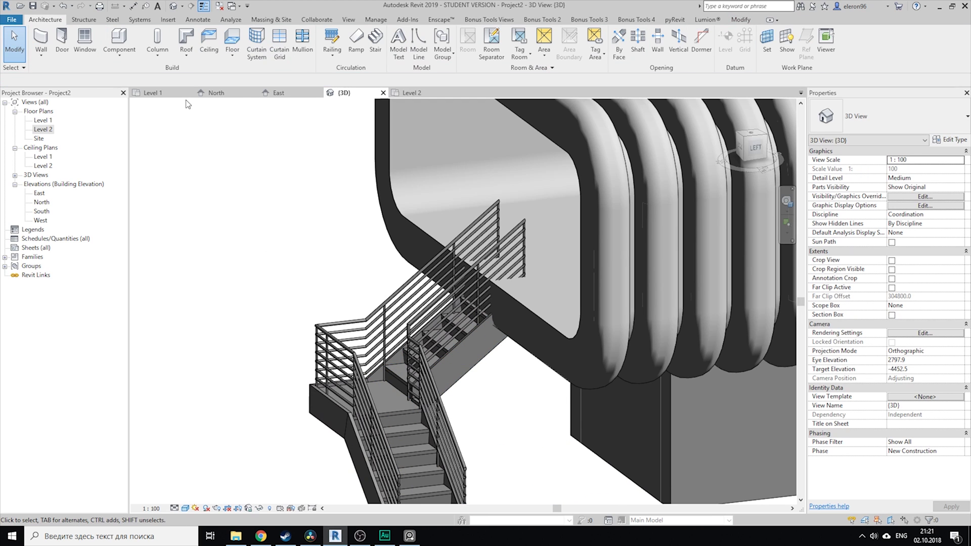
- In the Level 2 floor plan, align the end of the stair's upper run with the shell's rear face
left_click(428, 94)
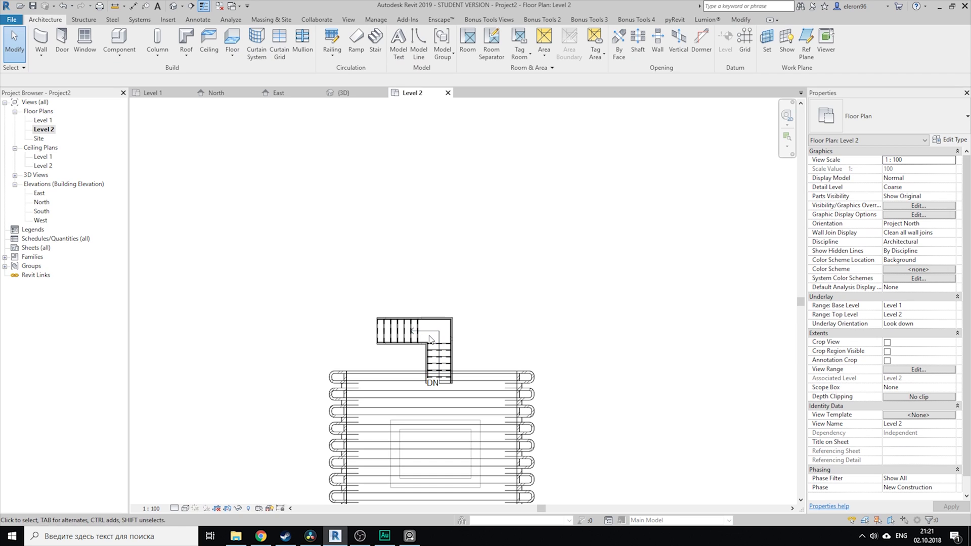
scroll(431, 354, "up", 5)
key("a")
key("l")
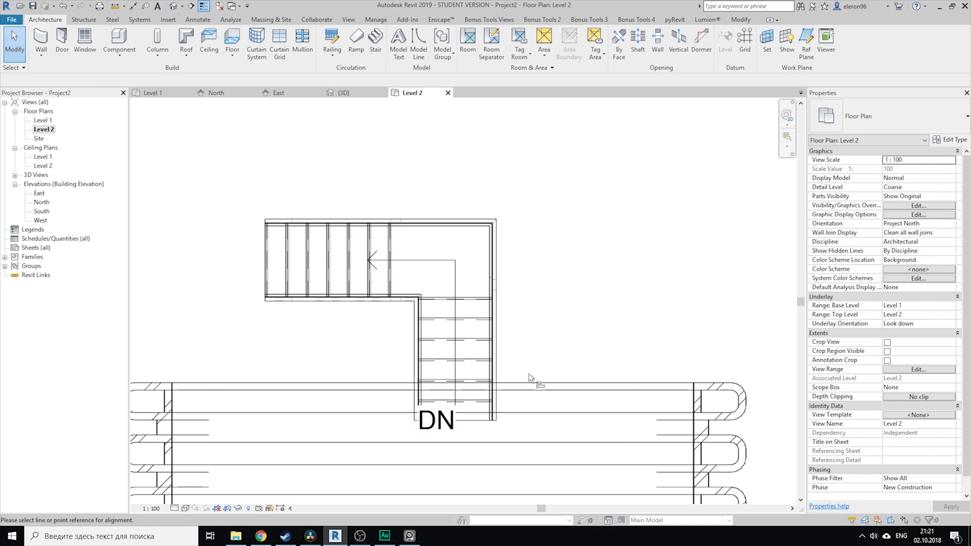
left_click(527, 383)
left_click(473, 419)
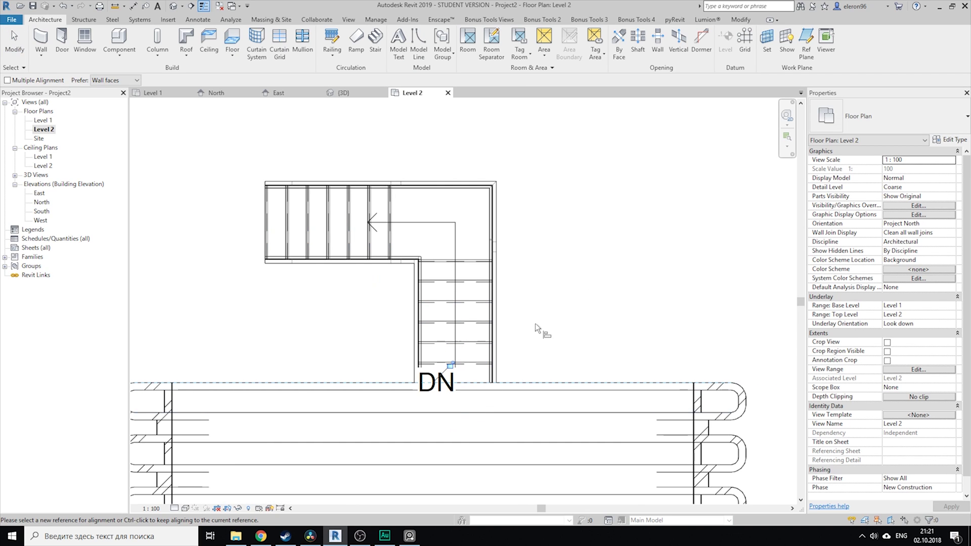
- Examine the house from the front in the 3D view and compare it with the reference photos and drawings
left_click(342, 93)
middle_click_drag(536, 324, 232, 299, "shift")
scroll(500, 295, "down", 6)
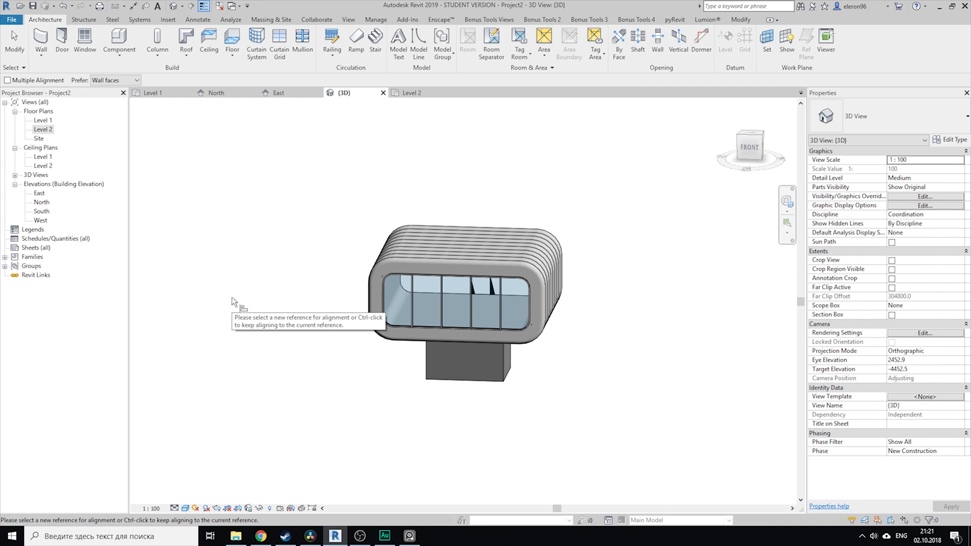
left_click(410, 536)
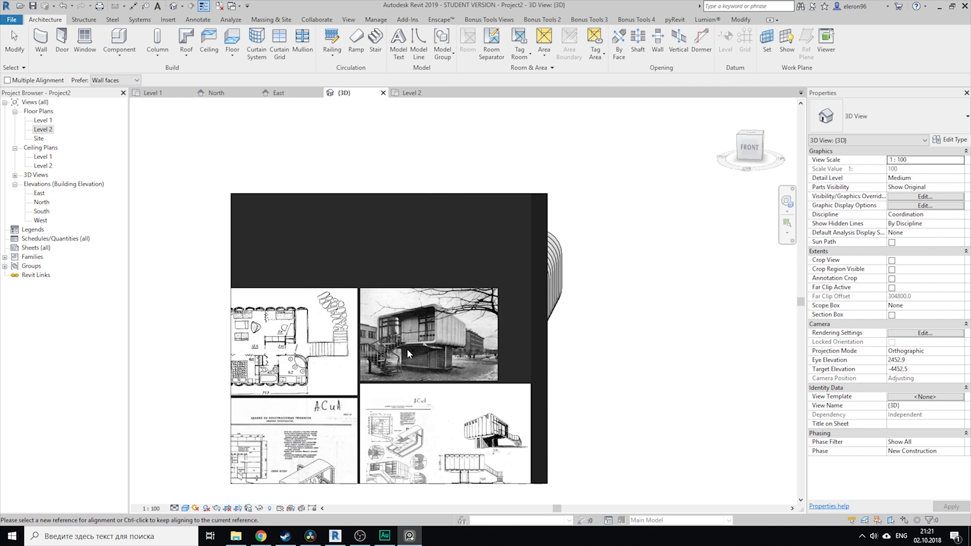
scroll(418, 371, "down", 2)
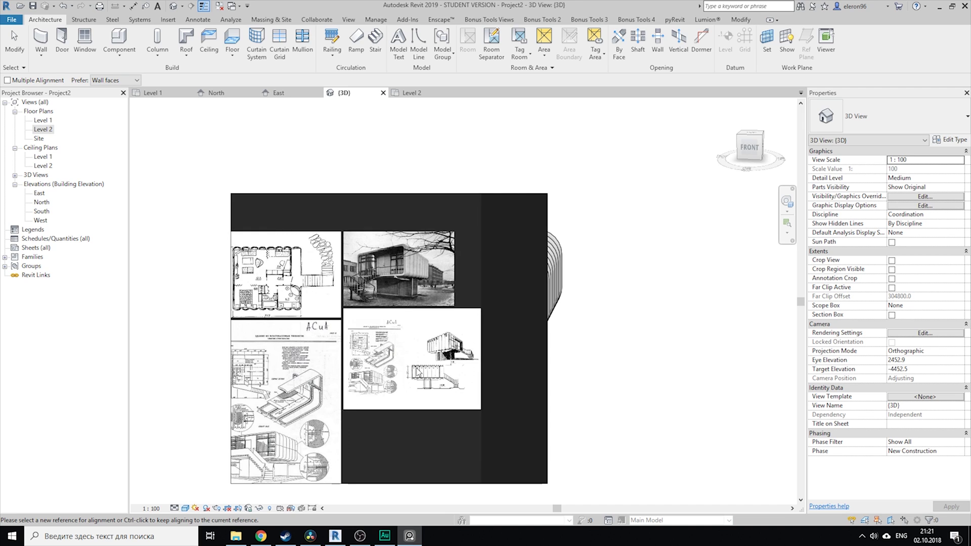
left_click_drag(418, 371, 441, 347)
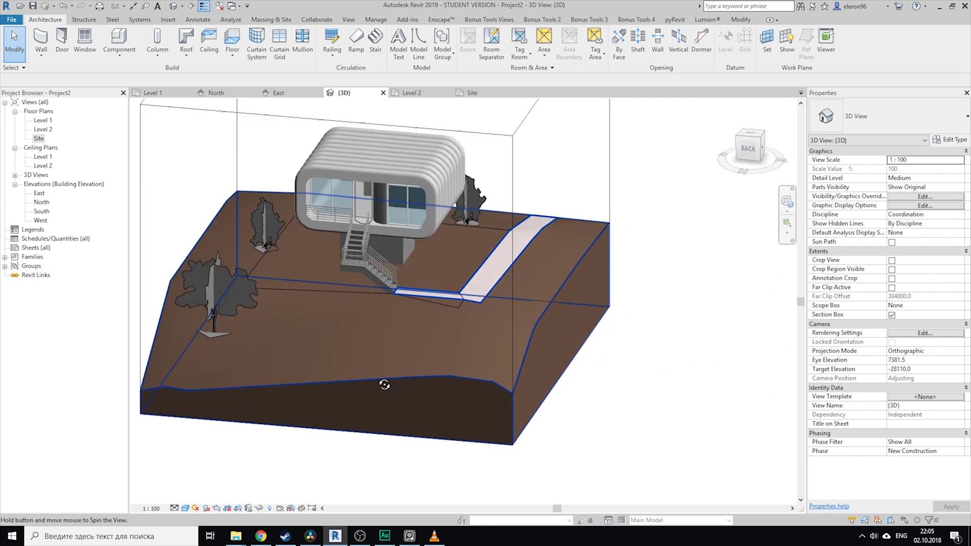
- Examine the house with its glazing, stair, terrain and trees from the rear and front in the 3D view
middle_click_drag(381, 385, 329, 172, "shift")
scroll(376, 174, "up", 3)
scroll(376, 174, "up", 2)
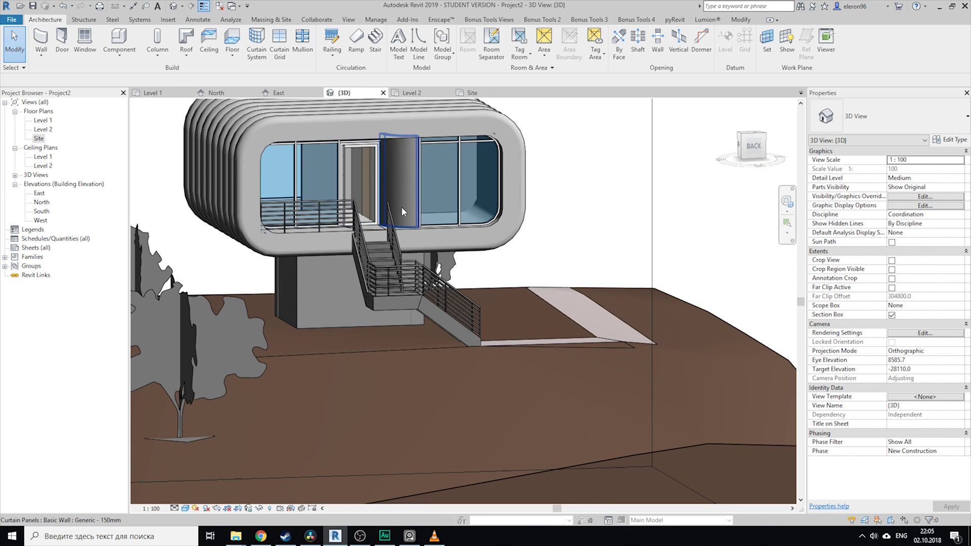
middle_click_drag(382, 195, 380, 297, "shift")
scroll(488, 271, "down", 5)
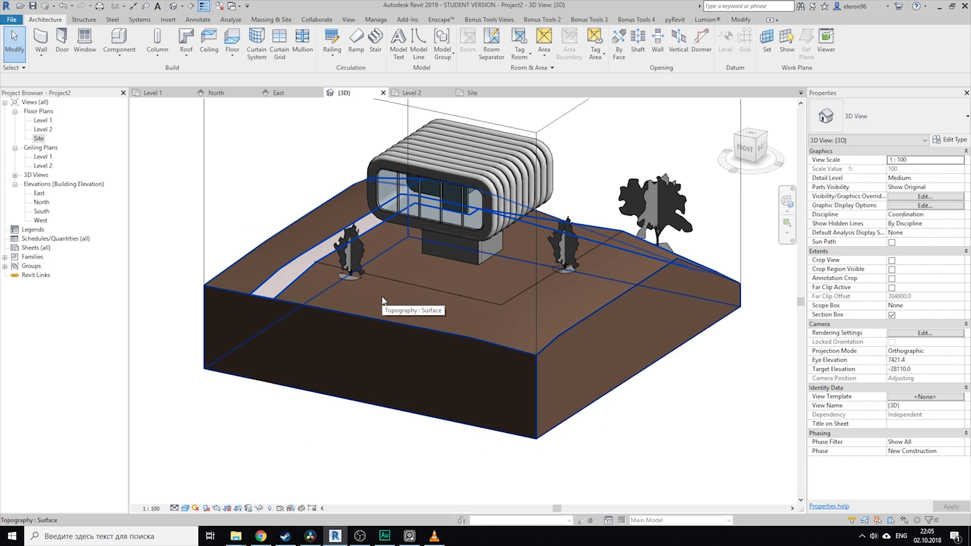